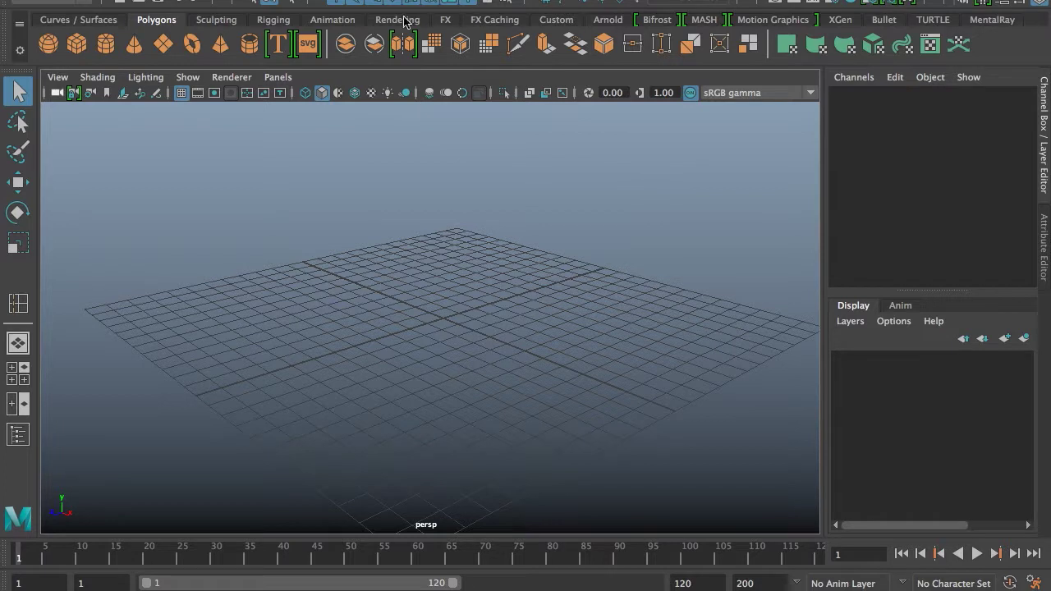
click(413, 25)
click(451, 21)
click(551, 21)
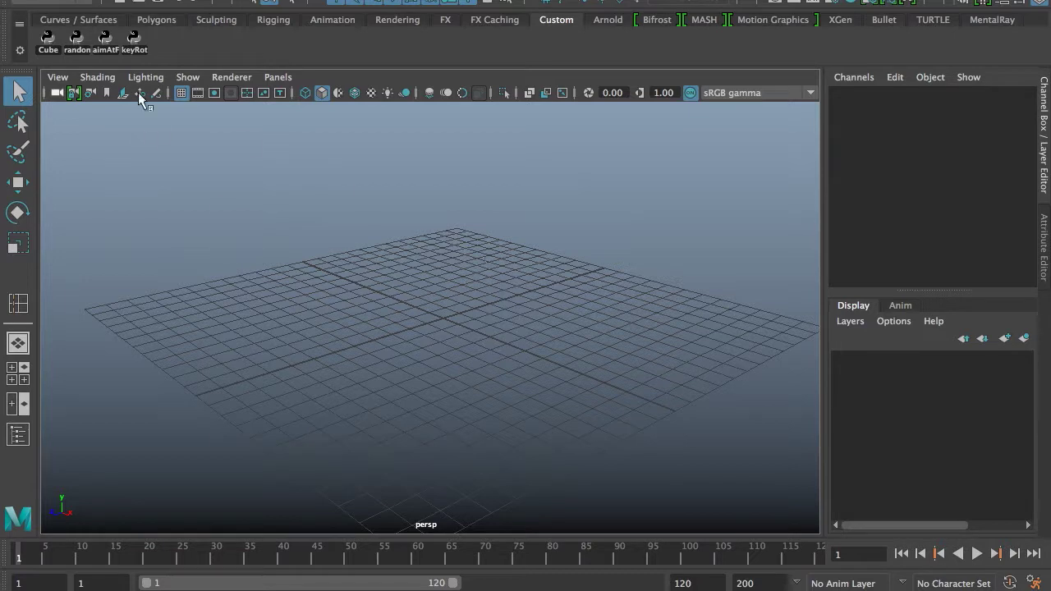
click(97, 23)
click(146, 23)
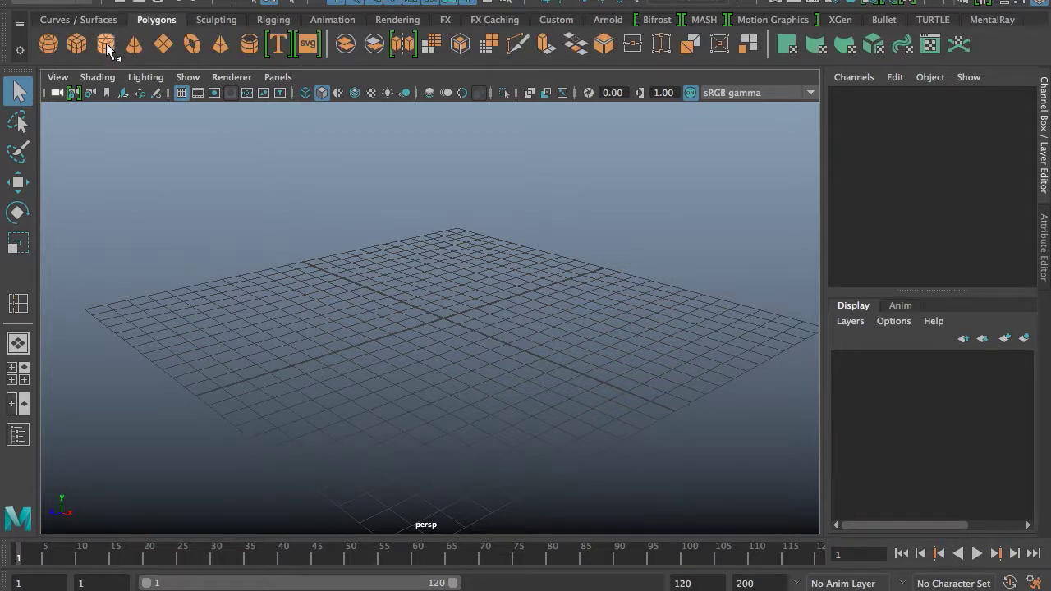
click(78, 20)
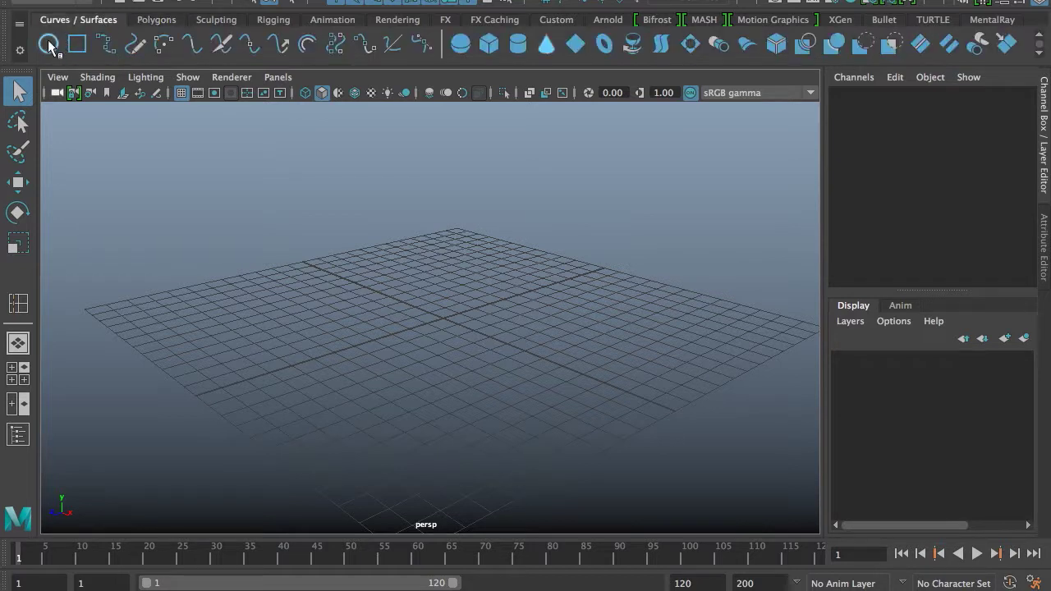
click(322, 1)
click(290, 1)
click(309, 1)
click(231, 135)
Create a polygon cylinder at the origin of the grid
click(145, 19)
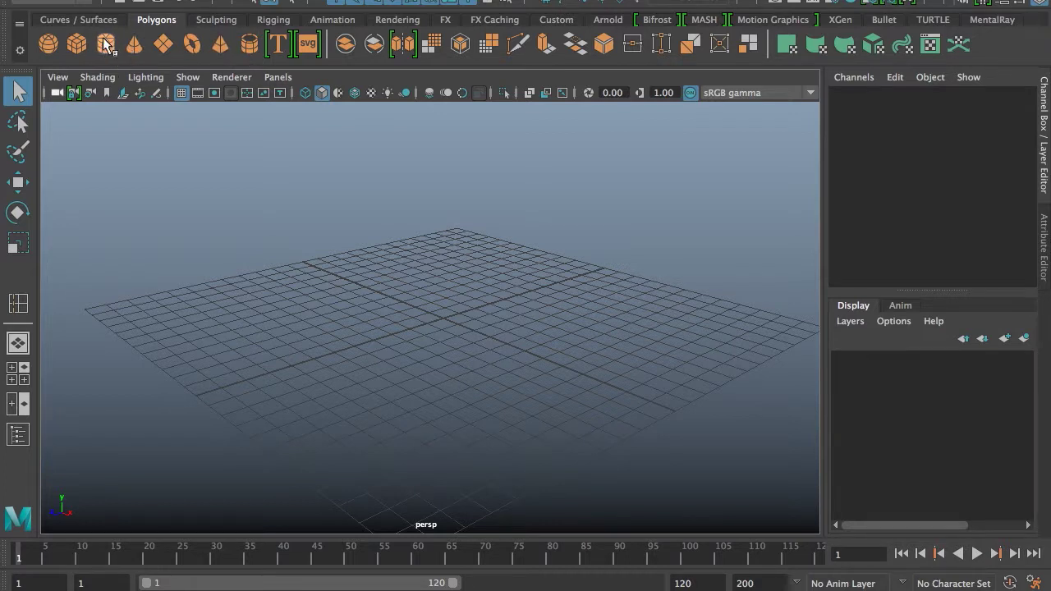
alt+drag(417, 267, 585, 312)
scroll(427, 291, up, 8)
scroll(586, 312, up, 5)
alt+middle_drag(585, 312, 514, 273)
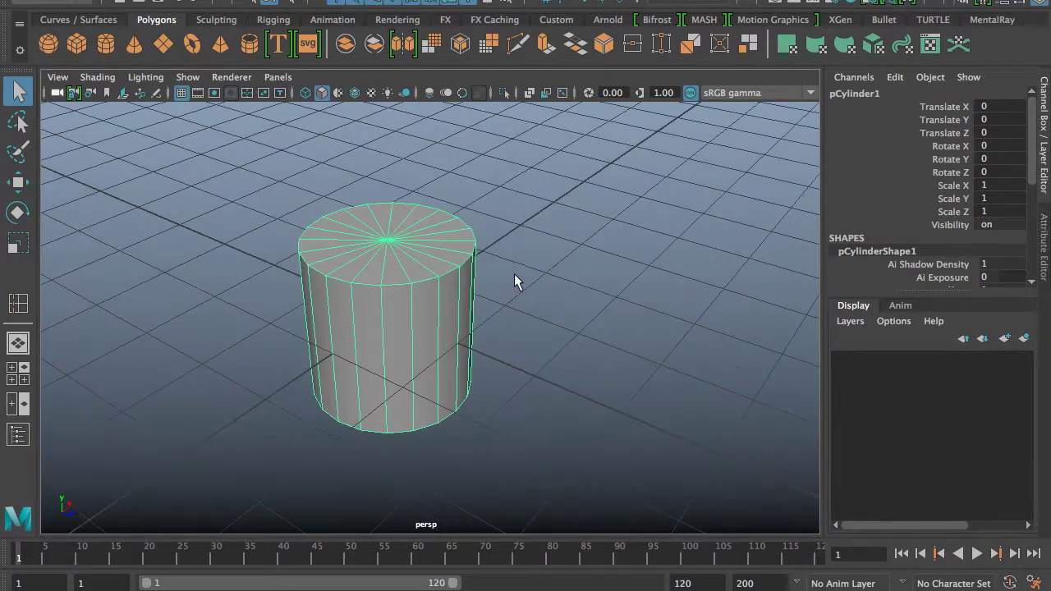
Rotate the cylinder to 90 degrees on X so it lies on its side
key(e)
drag(419, 274, 482, 352)
key(w)
scroll(497, 304, up, 3)
click(603, 178)
scroll(537, 225, down, 5)
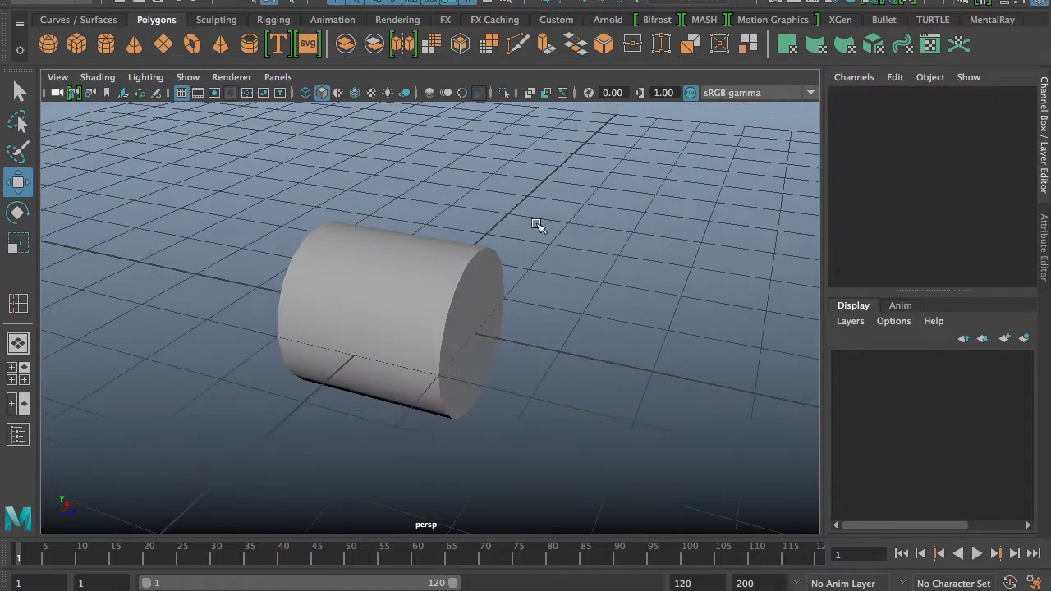
alt+drag(537, 225, 583, 191)
click(461, 252)
alt+drag(498, 281, 675, 309)
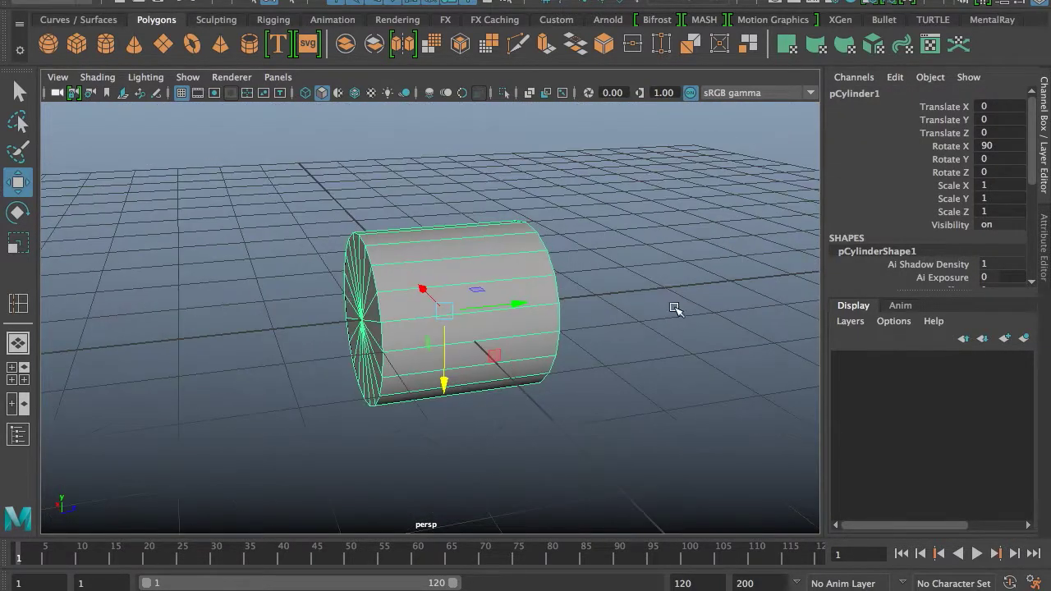
alt+middle_drag(674, 309, 581, 275)
alt+drag(532, 246, 495, 295)
alt+middle_drag(495, 294, 509, 280)
scroll(509, 280, up, 5)
alt+drag(507, 271, 510, 244)
scroll(503, 305, down, 4)
click(511, 244)
alt+middle_drag(510, 244, 560, 251)
alt+drag(561, 251, 488, 243)
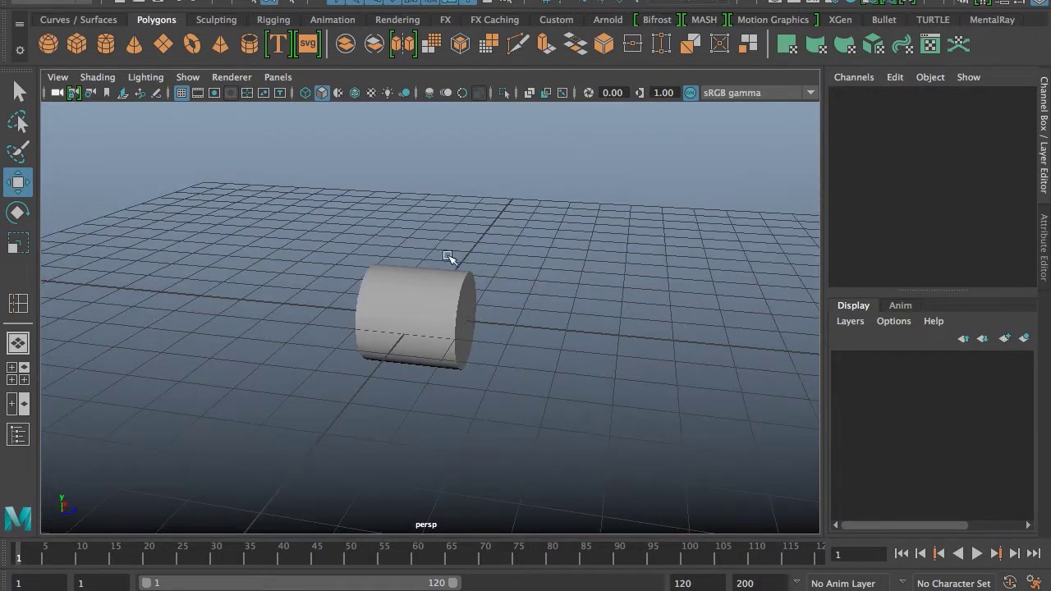
scroll(538, 324, up, 5)
scroll(540, 321, down, 2)
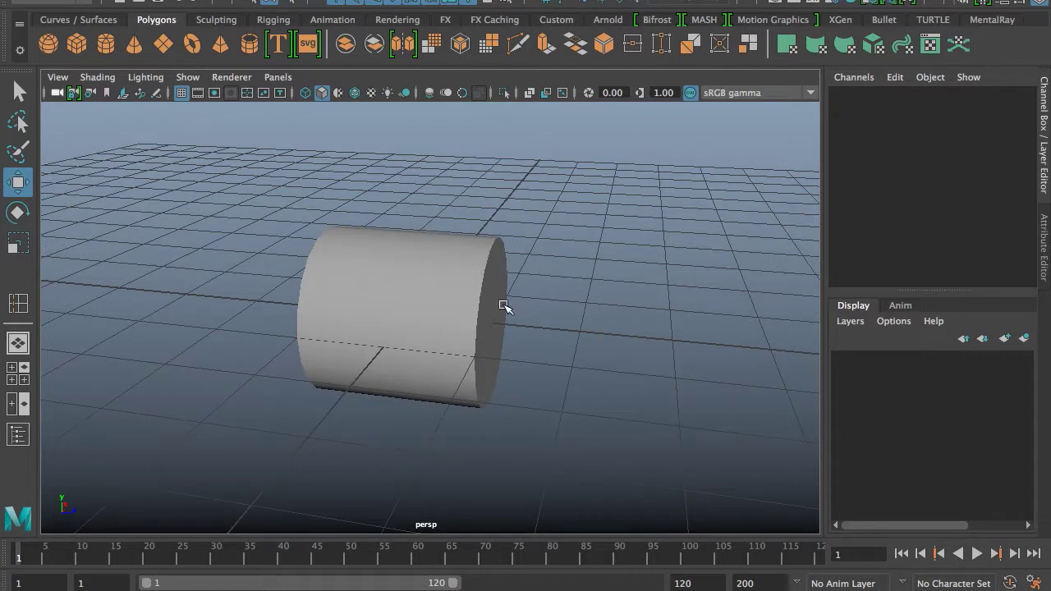
scroll(499, 306, down, 3)
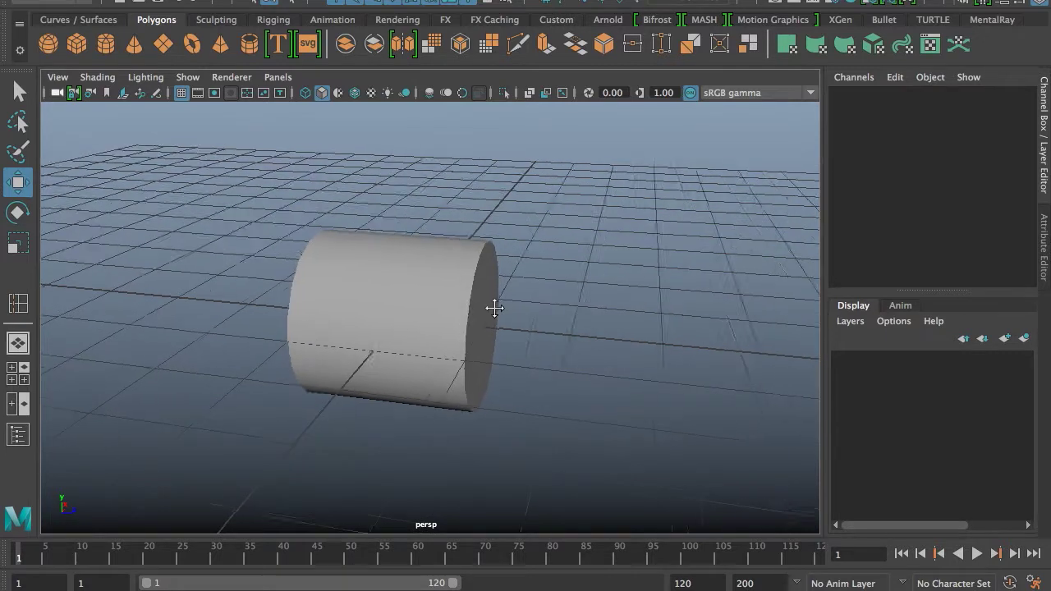
scroll(488, 298, up, 2)
alt+drag(487, 298, 510, 288)
click(511, 287)
alt+drag(511, 287, 479, 249)
click(478, 249)
alt+middle_drag(479, 248, 544, 238)
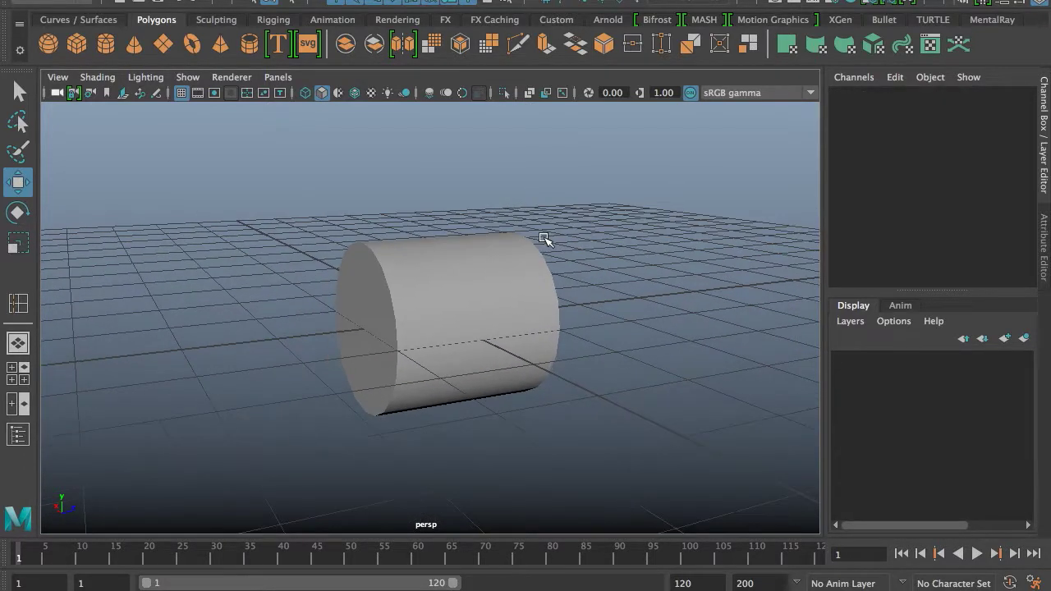
alt+drag(543, 238, 498, 230)
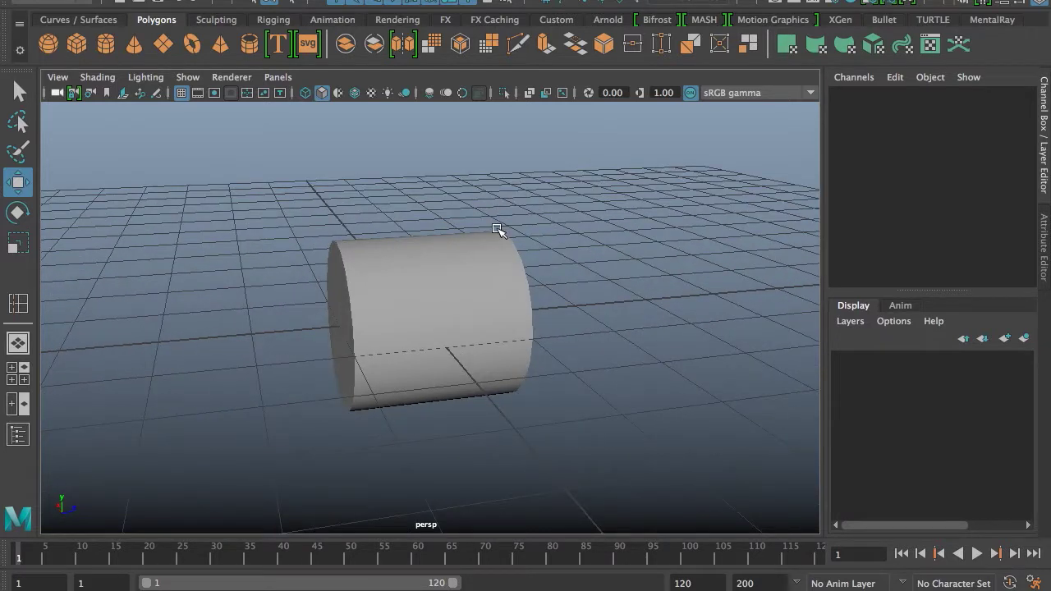
alt+drag(498, 229, 579, 204)
alt+middle_drag(581, 196, 552, 207)
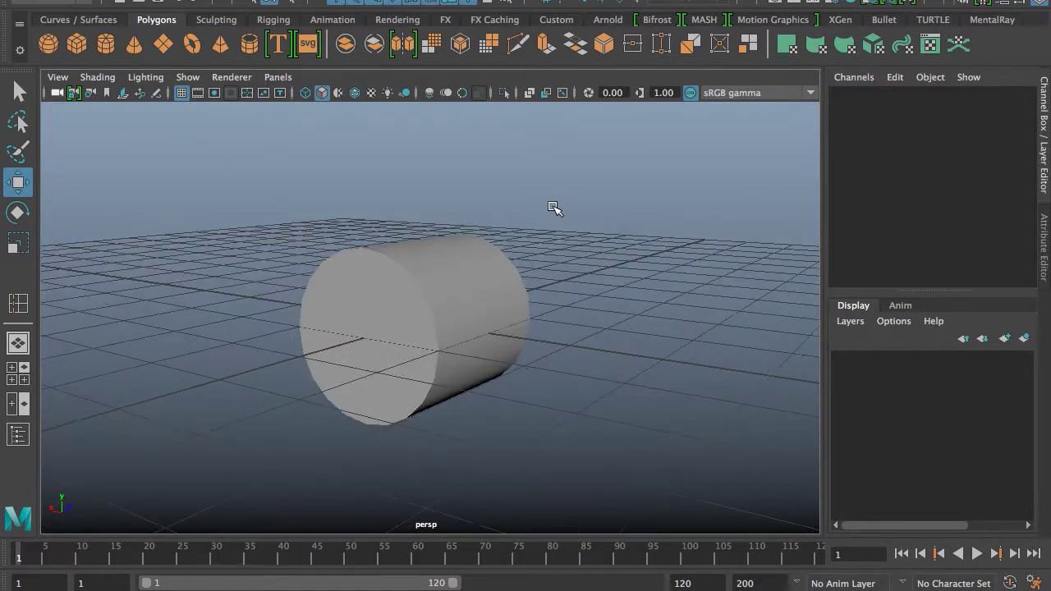
alt+drag(453, 284, 481, 300)
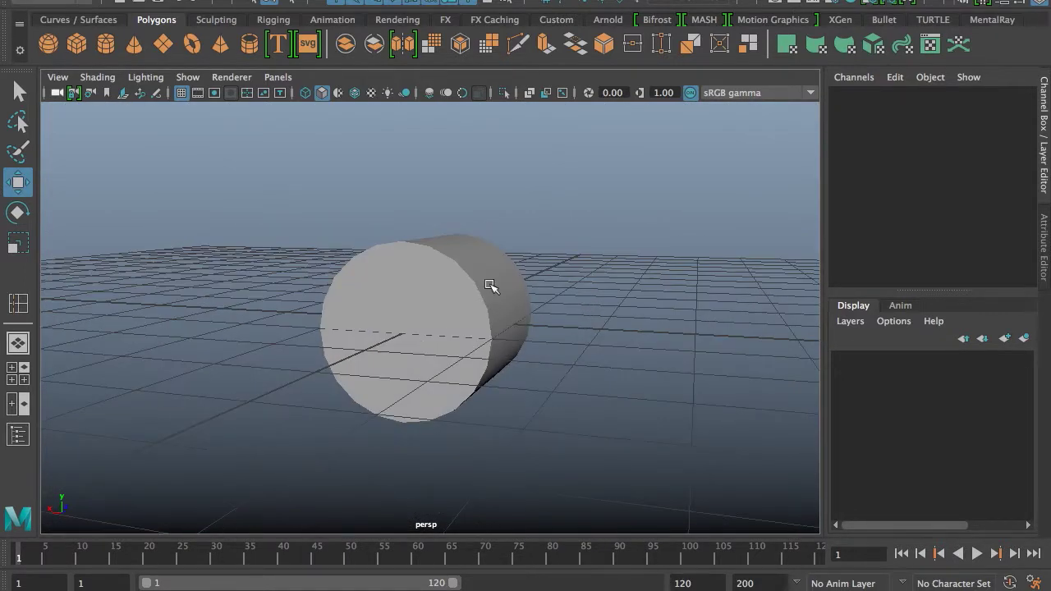
Scale the cylinder down uniformly to a small fraction of its original size
click(478, 304)
key(r)
drag(433, 320, 303, 341)
key(w)
click(534, 217)
scroll(442, 313, up, 5)
alt+drag(518, 254, 488, 249)
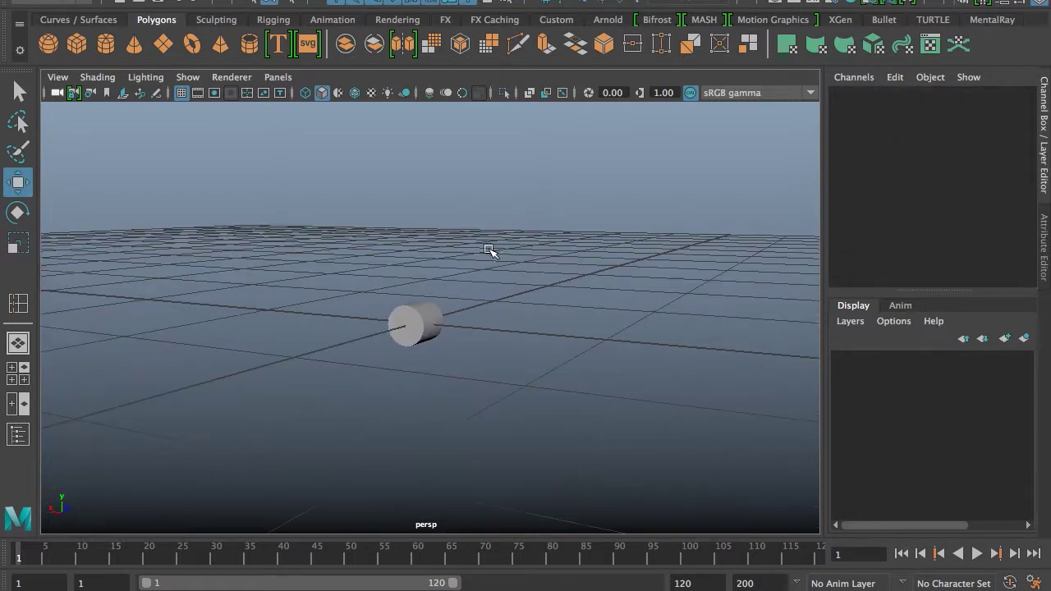
Create a NURBS circle and raise it above the cylinder to a Translate Y of 1.248
alt+drag(550, 217, 492, 234)
click(86, 19)
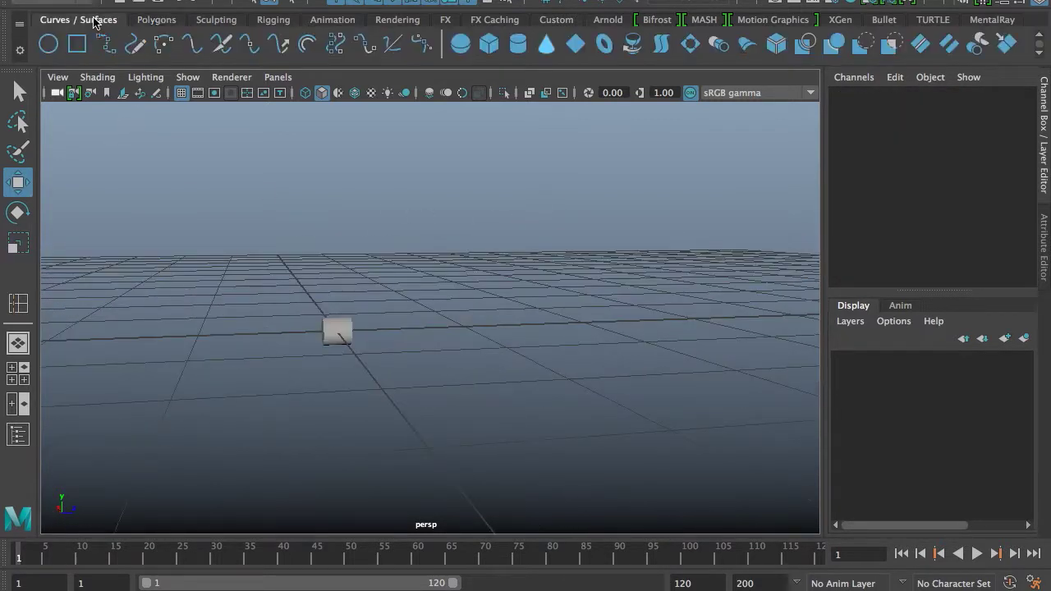
click(48, 45)
drag(342, 298, 328, 165)
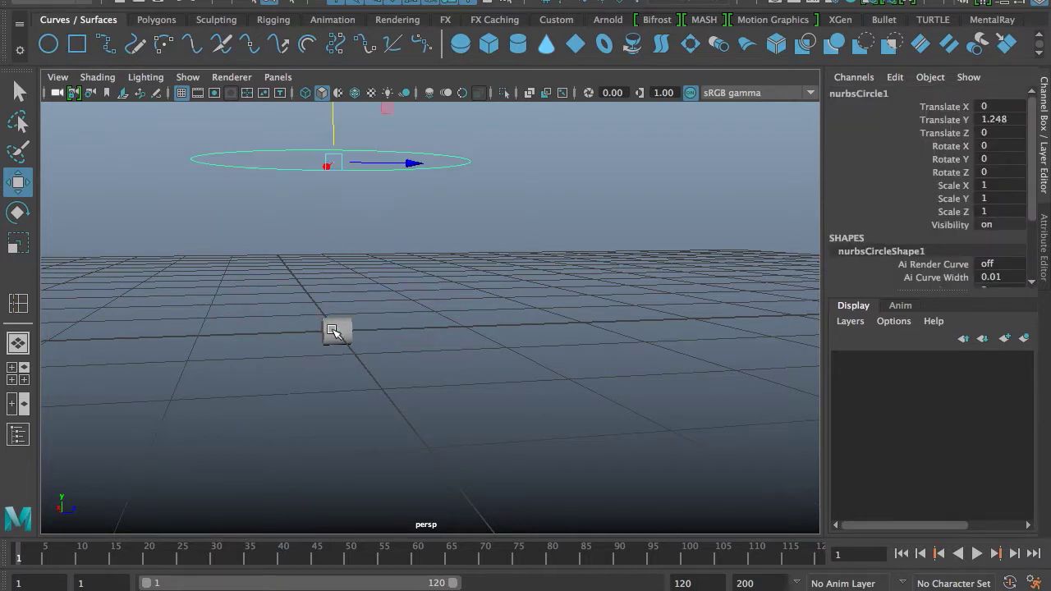
Scale the cylinder up uniformly to 0.402 on all axes
click(353, 338)
key(r)
drag(337, 332, 404, 307)
key(w)
click(468, 249)
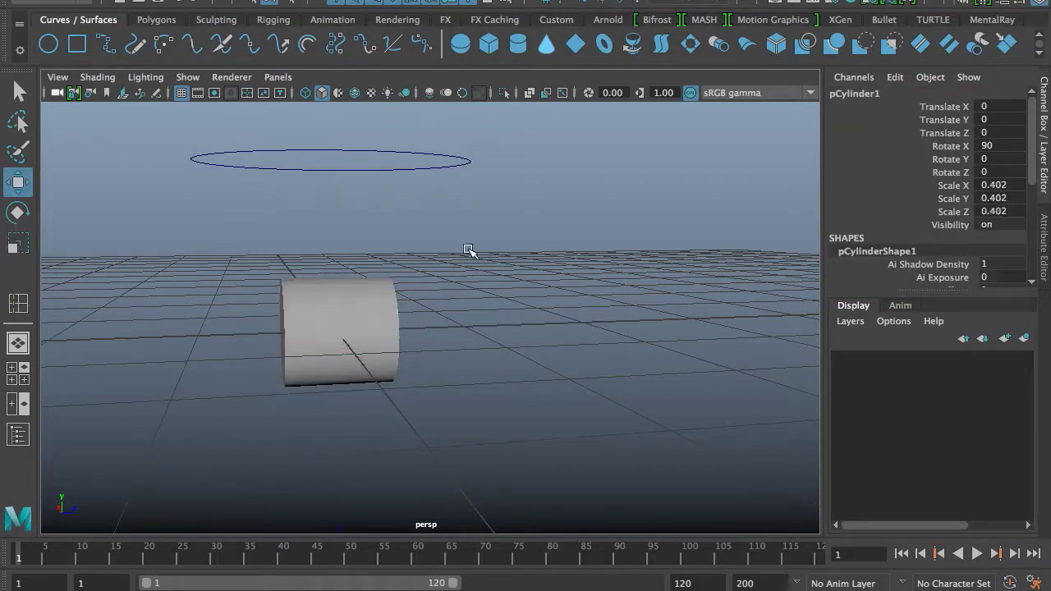
Insert two edge loops around the cylinder's side using the Insert Edge Loop Tool's multiple edge loops setting
alt+drag(468, 249, 494, 248)
click(415, 292)
alt+drag(415, 292, 399, 281)
alt+middle_drag(399, 282, 548, 270)
scroll(549, 270, up, 5)
alt+drag(548, 271, 495, 291)
scroll(495, 291, down, 5)
alt+middle_drag(495, 290, 448, 245)
scroll(484, 277, up, 5)
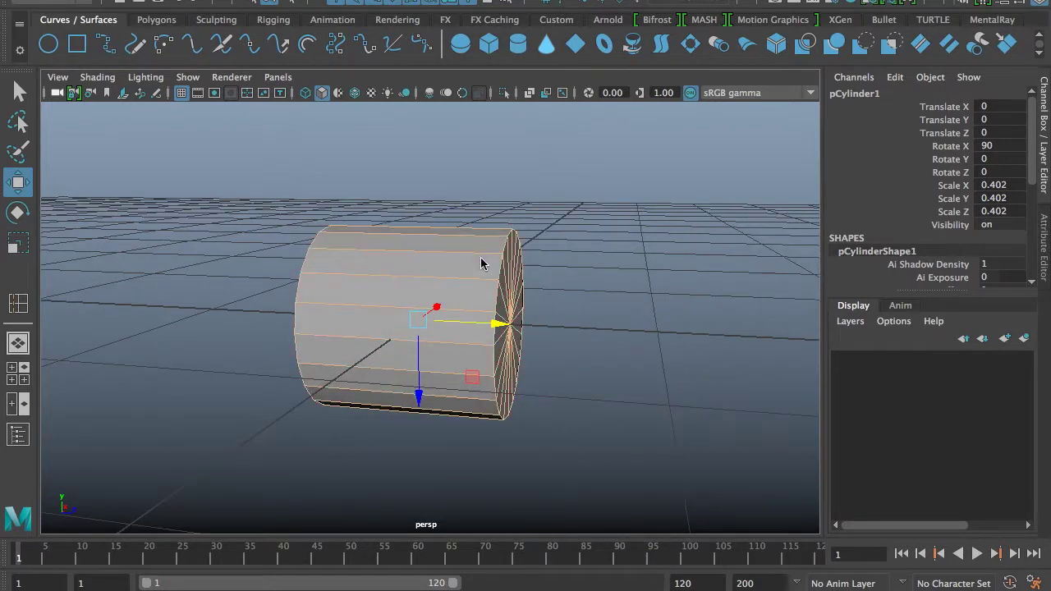
right_drag(458, 266, 563, 97)
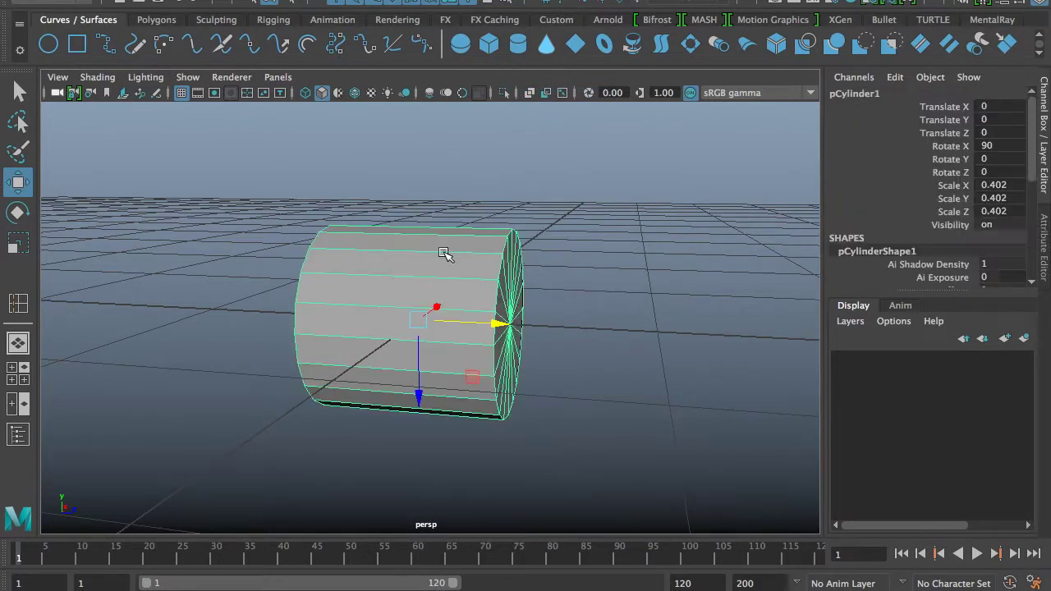
shift+right_drag(441, 203, 381, 241)
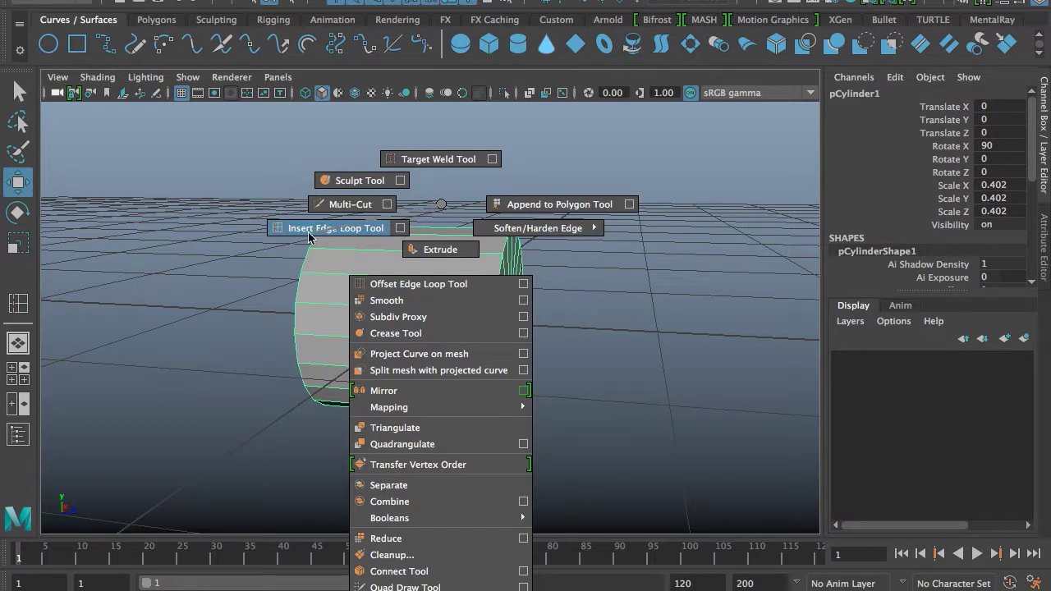
shift+right_drag(359, 238, 363, 244)
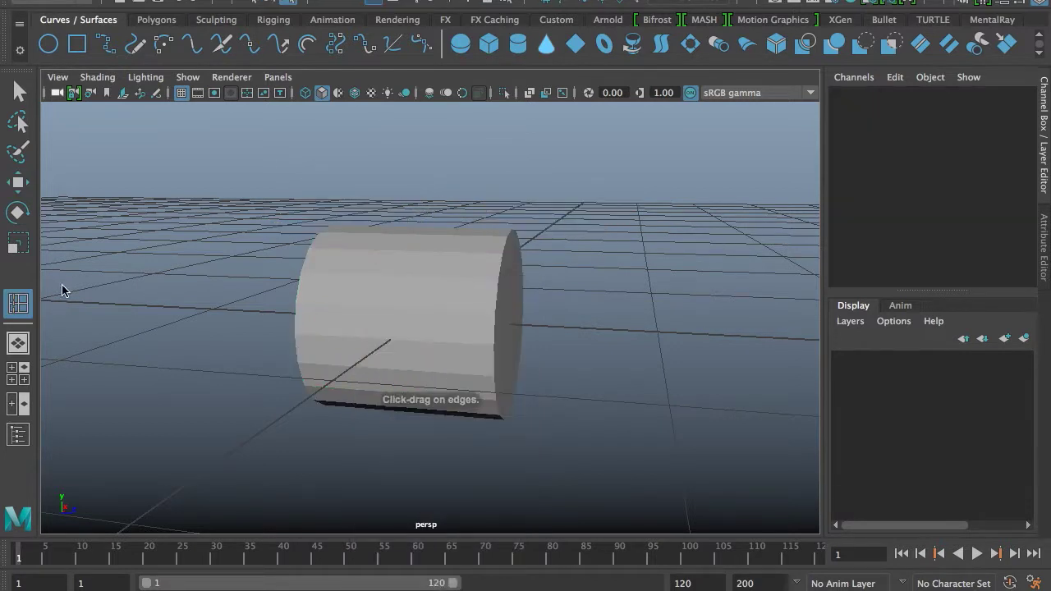
double_click(18, 303)
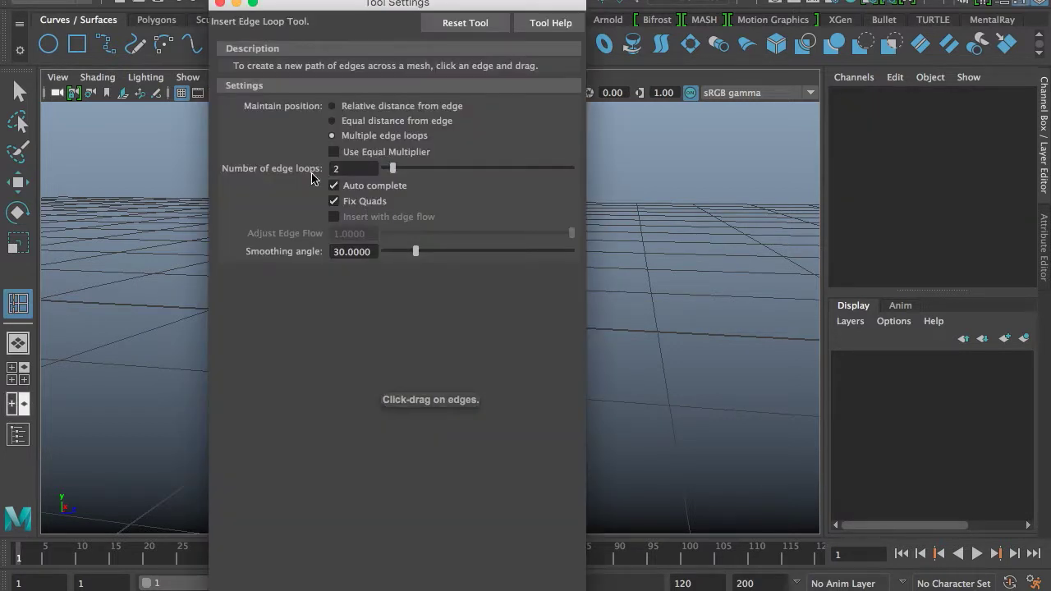
click(220, 5)
click(390, 288)
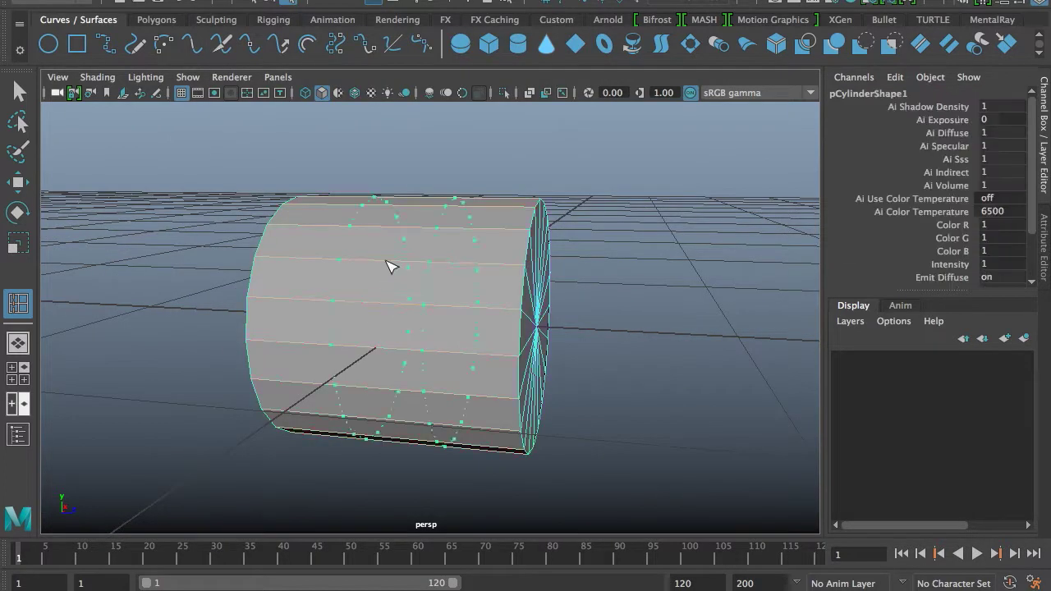
Scale the two new edge loops apart along the cylinder's length toward its caps, and return to object mode
key(r)
drag(484, 322, 604, 322)
click(610, 242)
key(w)
right_drag(464, 243, 544, 94)
click(573, 271)
Inspect the cylinder's edge loops in wireframe display and return to shaded display
alt+drag(467, 314, 526, 312)
click(451, 275)
alt+middle_drag(501, 306, 473, 337)
alt+drag(474, 336, 506, 282)
key(r)
key(4)
click(441, 233)
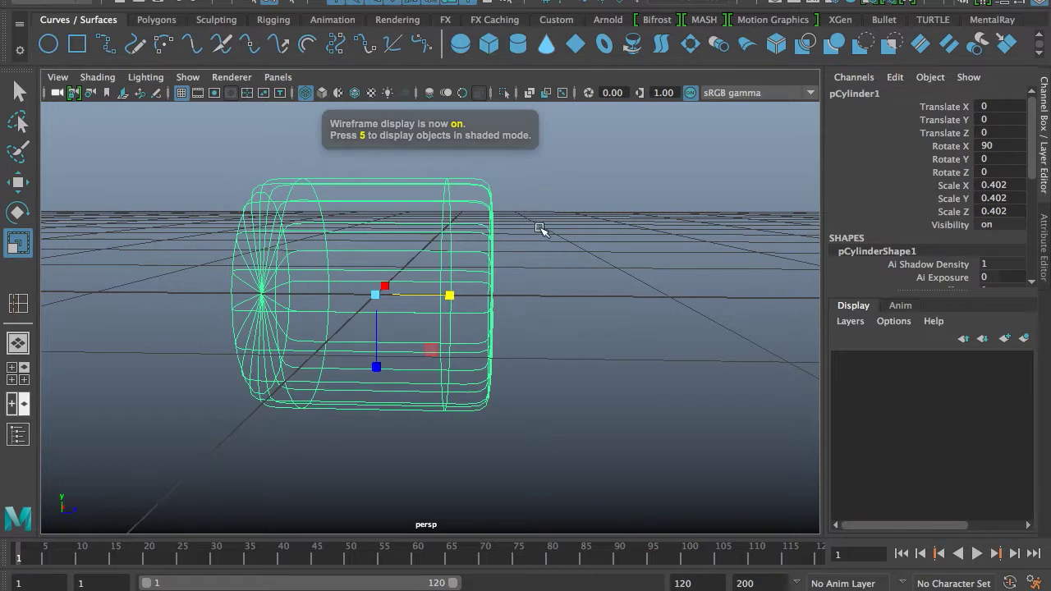
key(5)
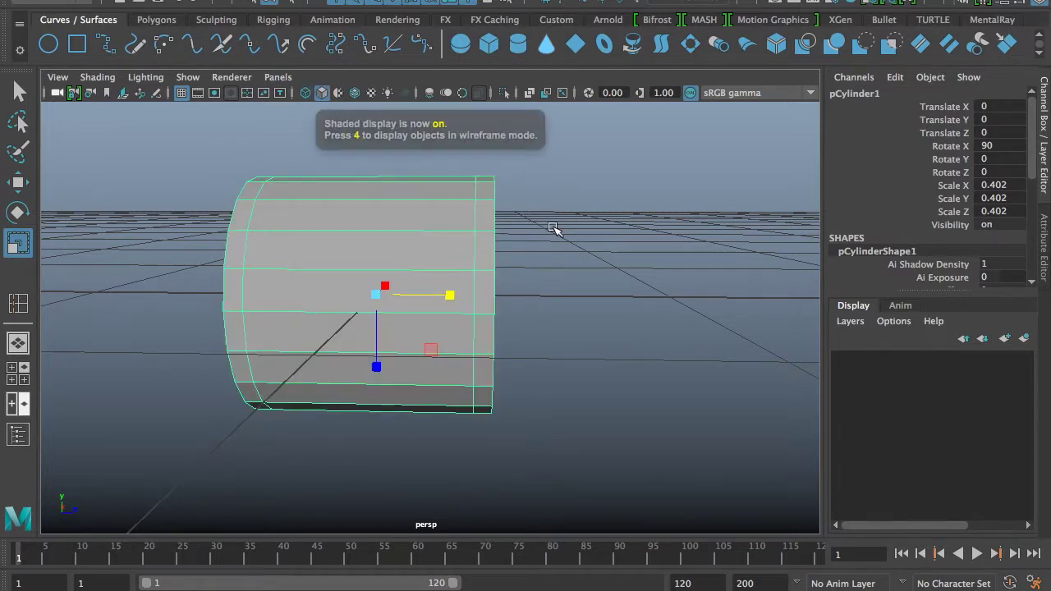
Turn on smooth mesh preview for the cylinder and scale it up uniformly to 0.578
click(569, 288)
key(w)
scroll(558, 289, down, 3)
alt+drag(544, 290, 544, 334)
click(386, 329)
key(r)
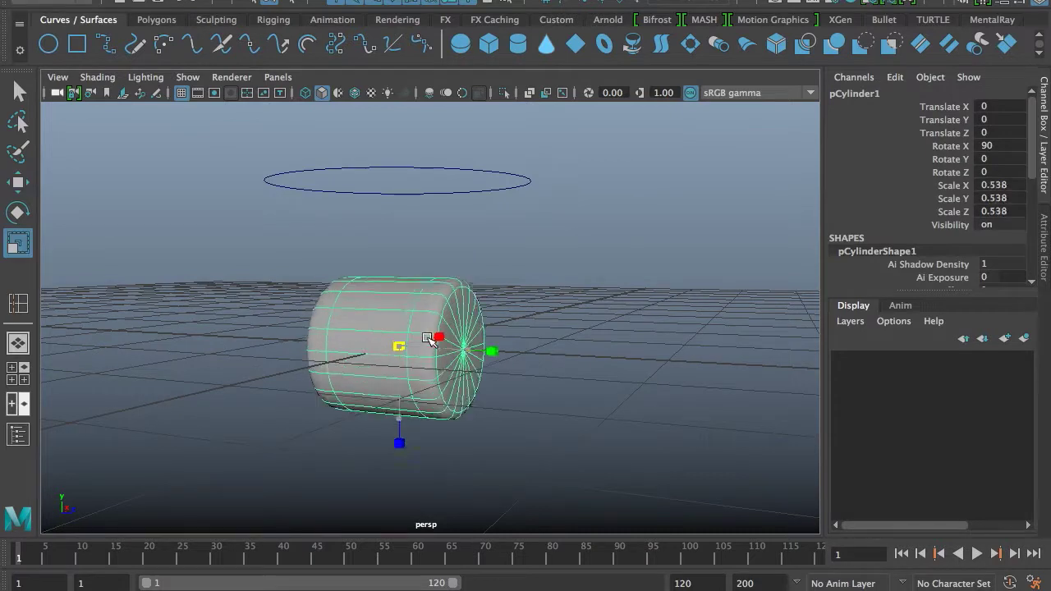
click(550, 302)
Open the Set Driven Key window with the cylinder selected
alt+drag(550, 302, 427, 309)
scroll(438, 379, down, 3)
scroll(472, 357, up, 5)
key(w)
mouse_move(483, 363)
alt+mouse_down()
mouse_move(472, 357)
mouse_move(469, 376)
alt+mouse_up()
click(392, 321)
alt+drag(476, 318, 550, 317)
click(295, 1)
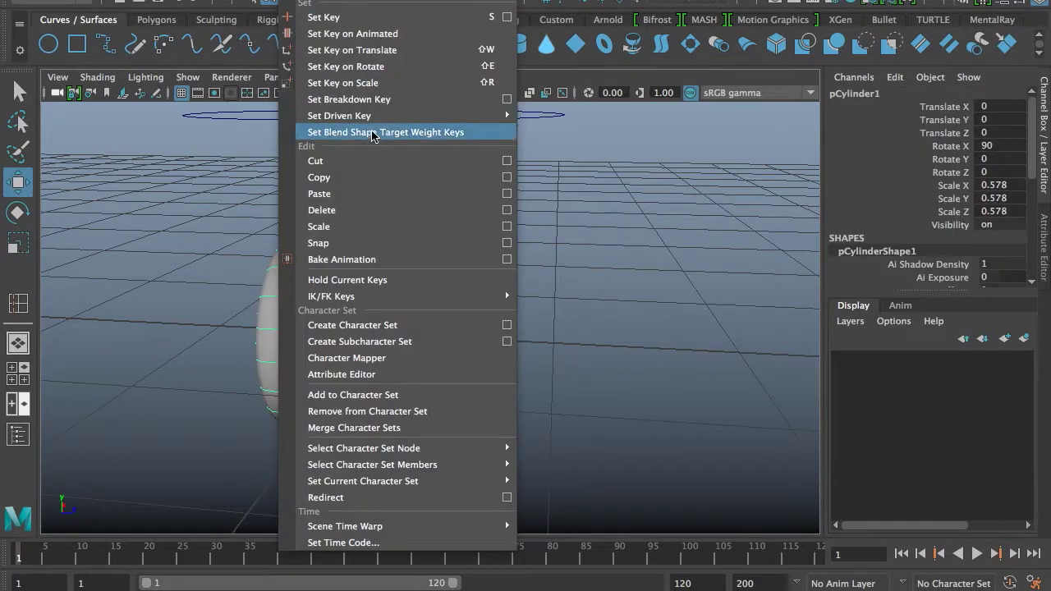
mouse_move(511, 117)
click(538, 130)
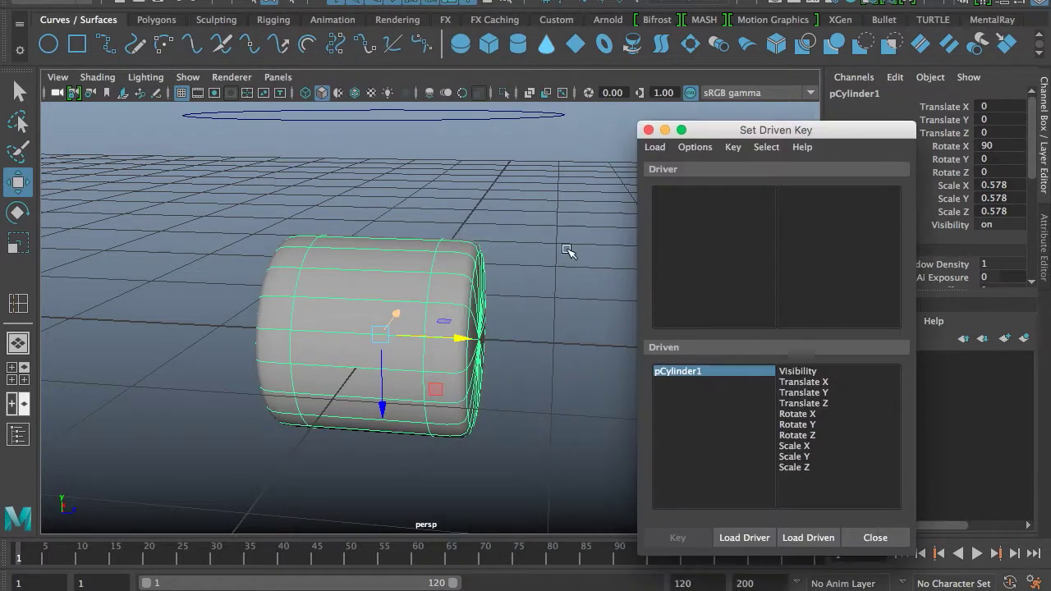
Load the NURBS circle as the driver and the cylinder as the driven object
alt+right_drag(568, 251, 359, 307)
click(492, 216)
click(743, 537)
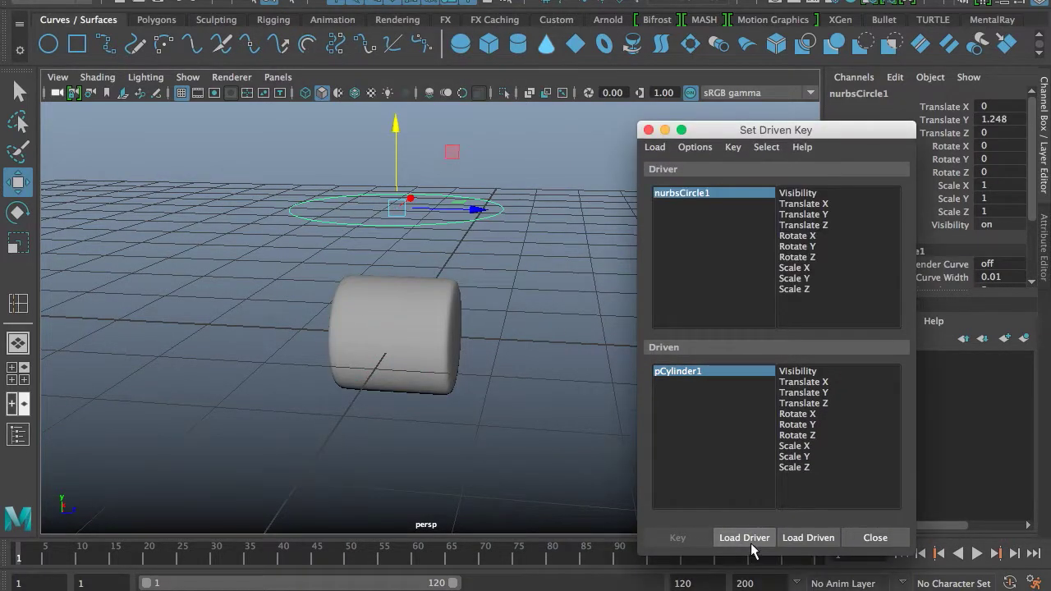
click(441, 363)
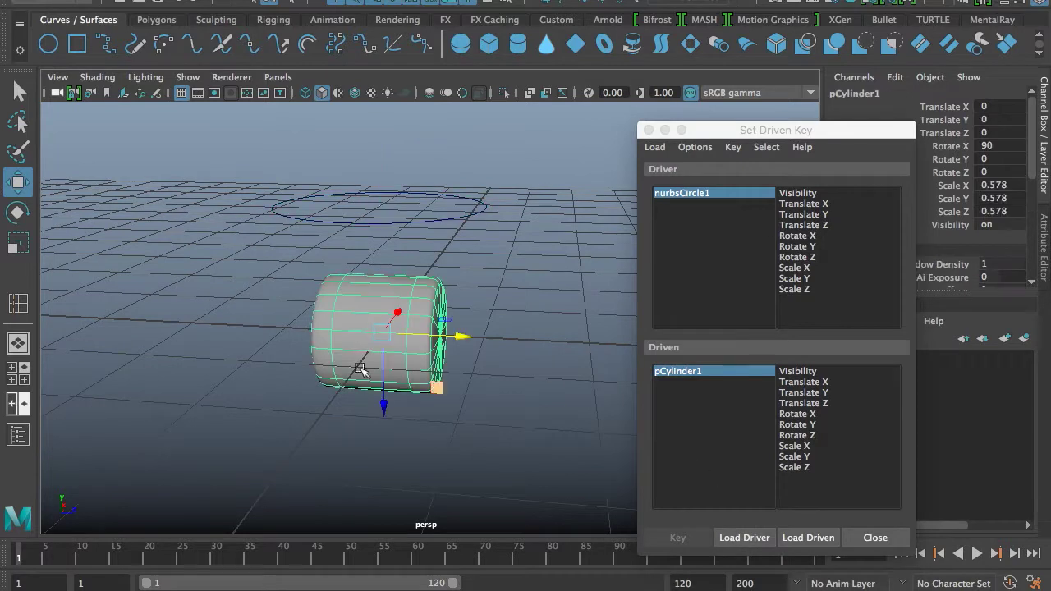
click(806, 538)
Test-move the circle along Z and choose its Translate Z as the driver attribute
alt+drag(467, 356, 413, 345)
drag(347, 171, 416, 245)
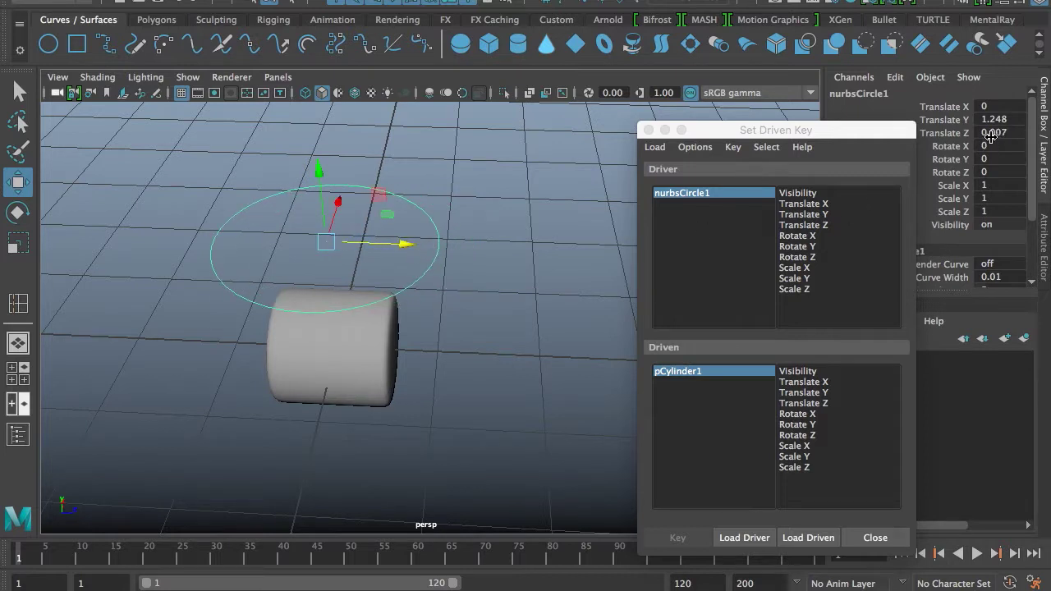
click(803, 225)
Try moving the cylinder along Z to 0.08, and reset its Translate Z to 0
alt+drag(452, 331, 347, 305)
click(348, 304)
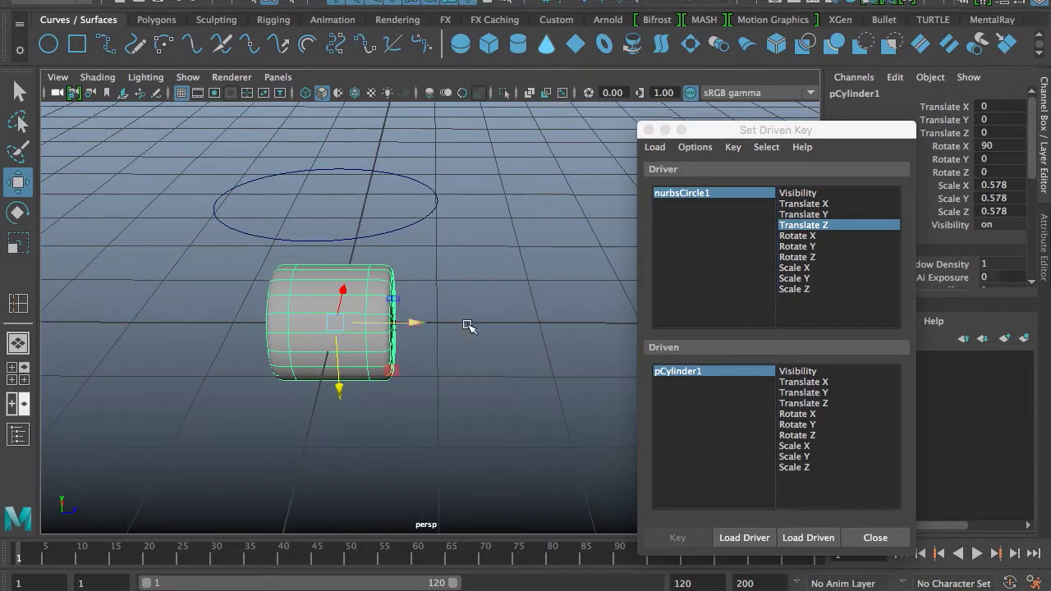
drag(411, 322, 422, 322)
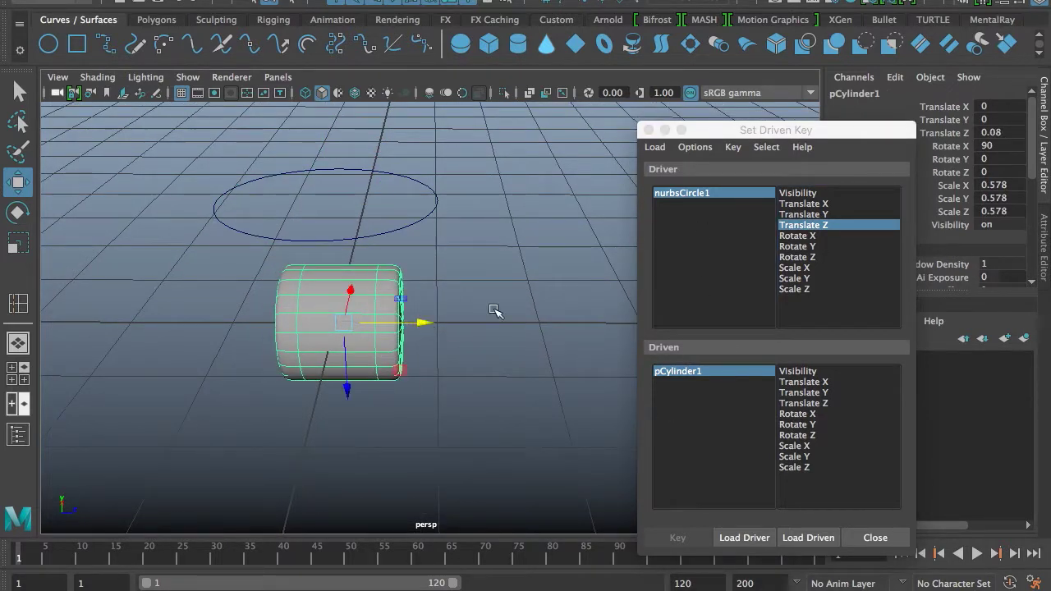
click(978, 133)
text(0)
key(Return)
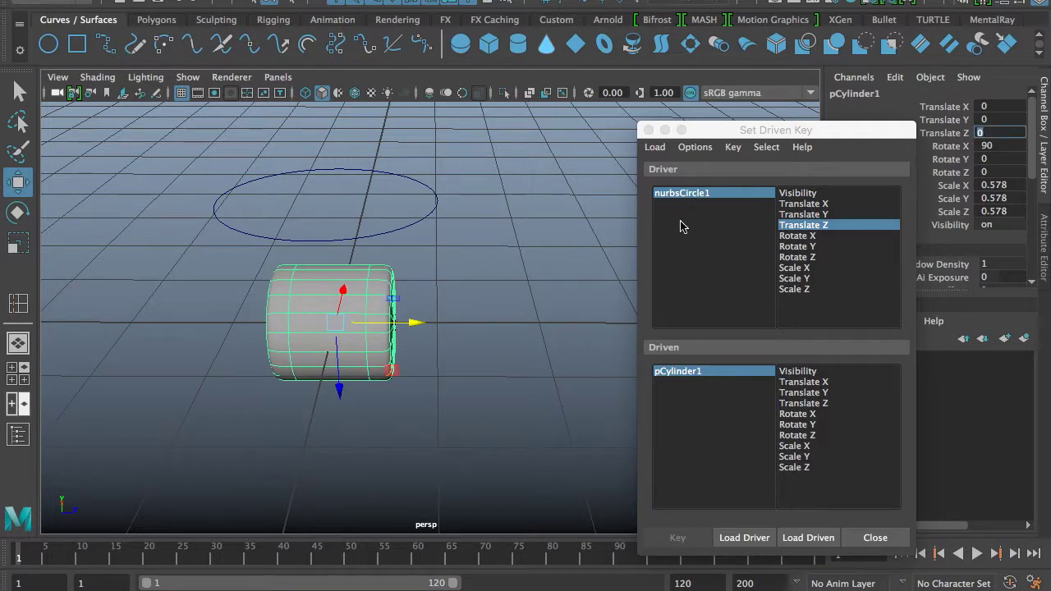
Choose Translate Z as the driven attribute and try stretching the cylinder along its Scale Y, undoing the stretch
click(800, 403)
alt+drag(337, 339, 386, 322)
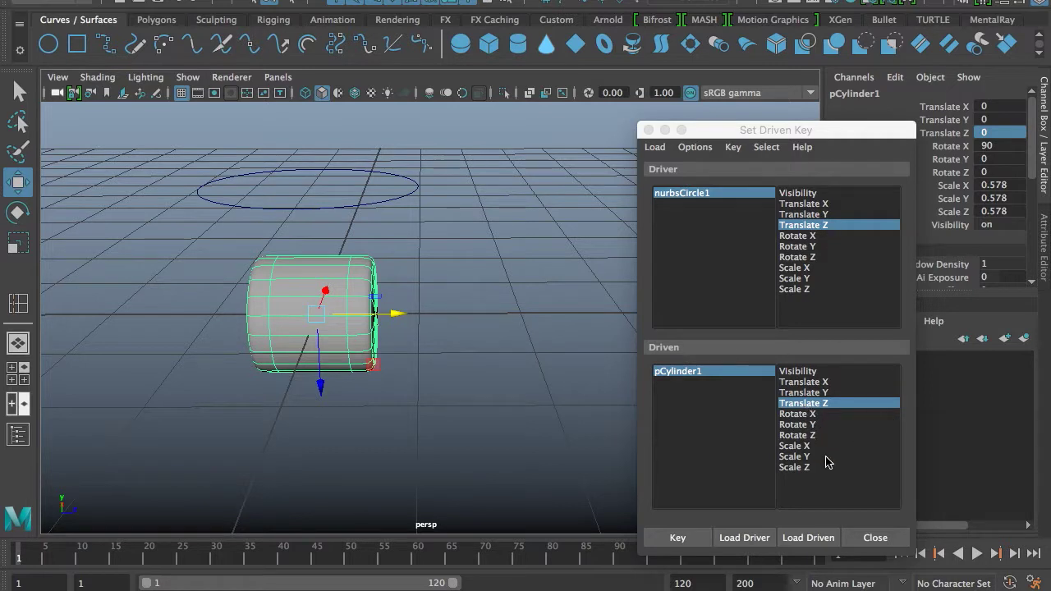
key(r)
drag(392, 315, 751, 326)
alt+right_drag(419, 329, 126, 328)
drag(444, 323, 12, 324)
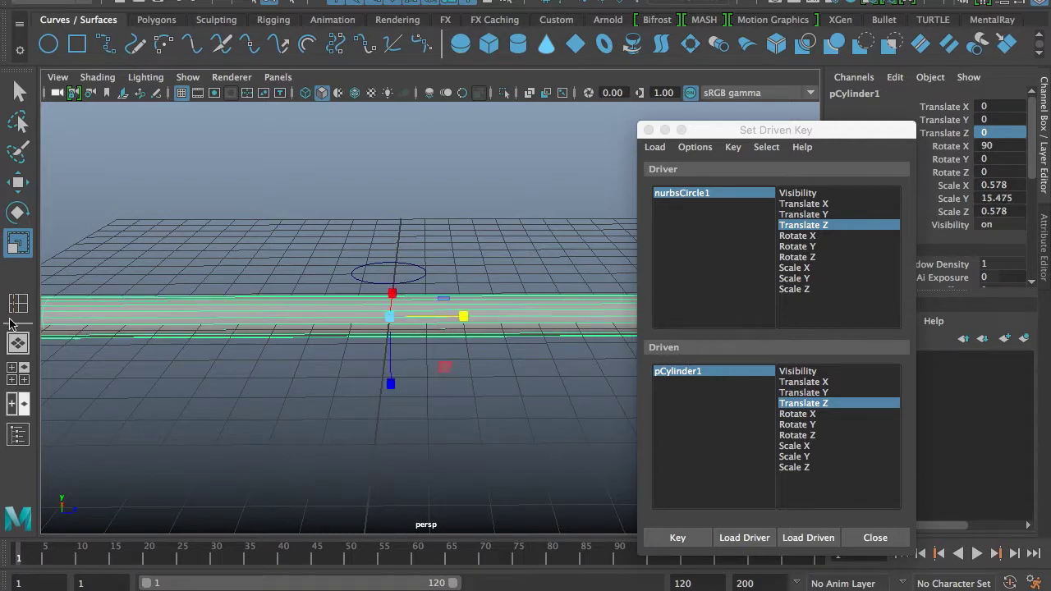
scroll(459, 342, up, 5)
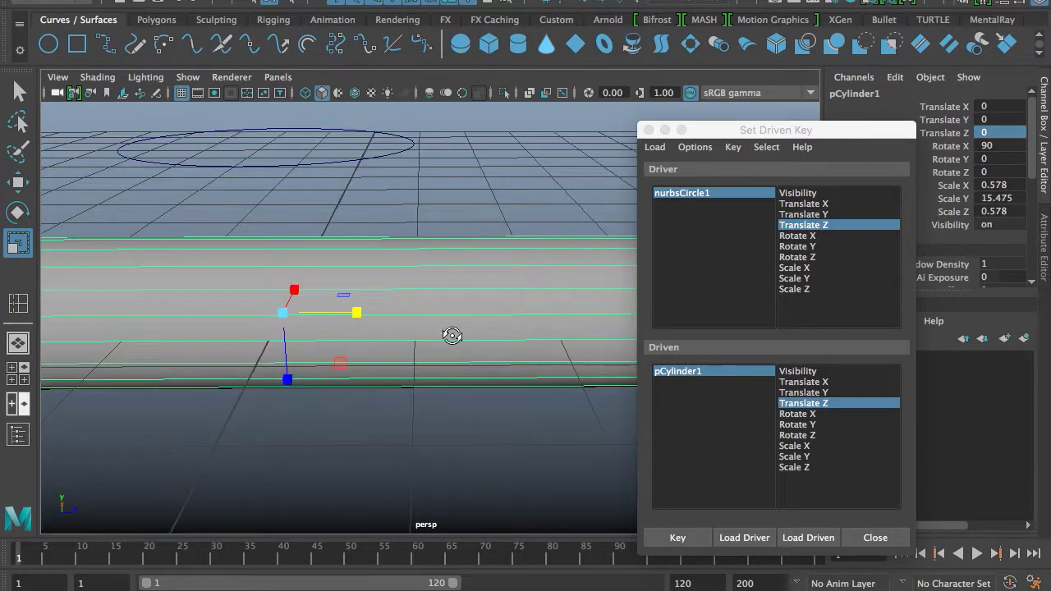
drag(357, 309, 479, 310)
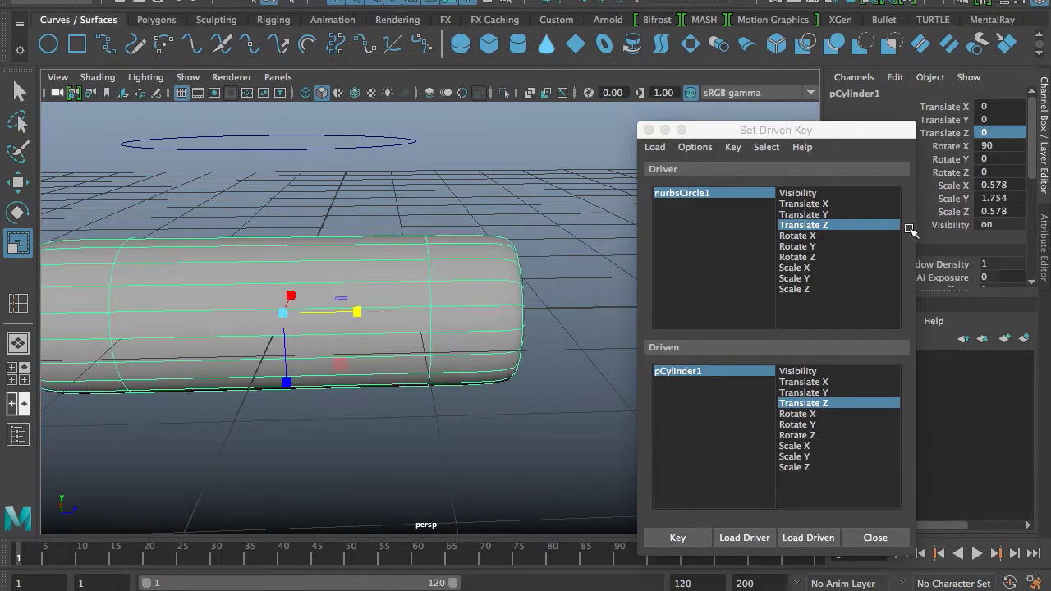
key(ctrl+z)
Choose the cylinder's Scale Y and Translate Z as driven attributes and key them with the circle at Translate Z 0
click(795, 457)
scroll(525, 402, down, 4)
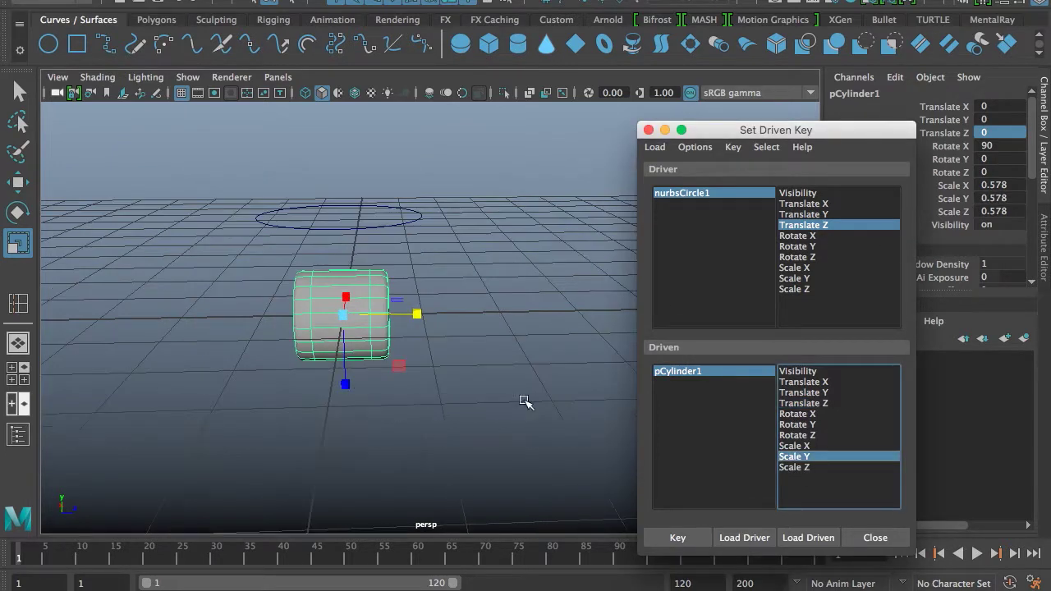
super+click(811, 403)
scroll(343, 279, down, 3)
alt+drag(325, 263, 458, 280)
key(w)
shift+click(406, 280)
click(688, 542)
alt+drag(328, 415, 421, 404)
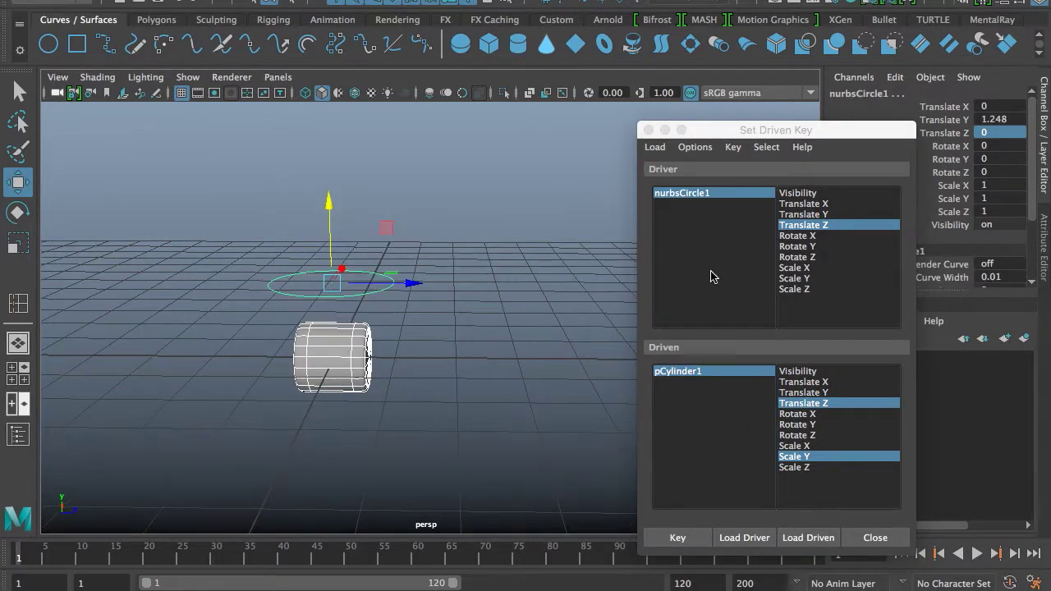
Move only the circle along Z and set its Translate Z to 5
drag(318, 244, 322, 283)
drag(412, 285, 460, 284)
text(5)
key(Return)
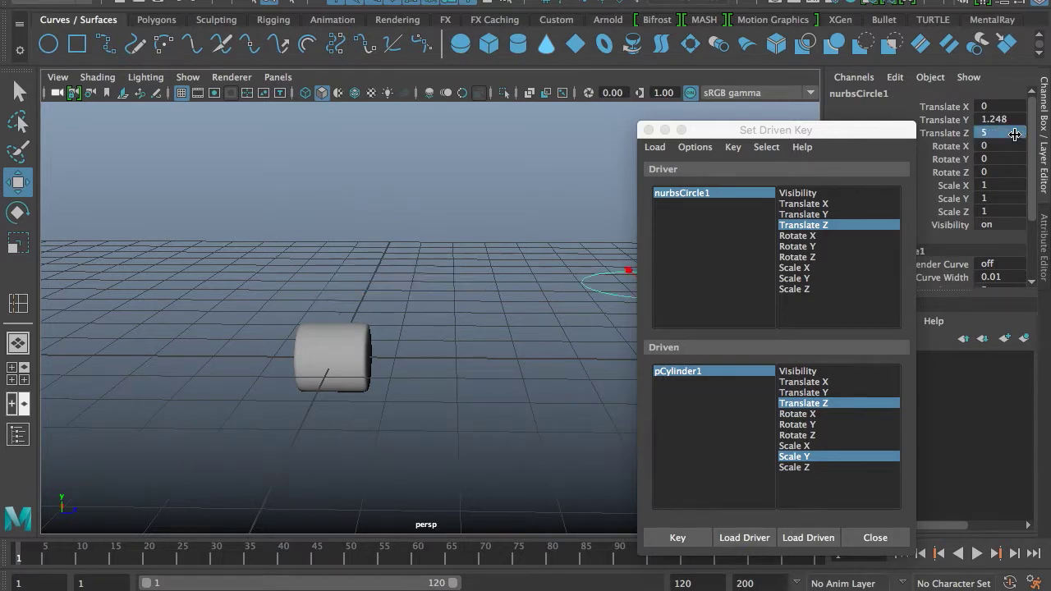
Stretch the cylinder to a Scale Y of about 1296 and move it along Z to about 128
alt+middle_drag(507, 282, 443, 253)
click(301, 340)
alt+drag(459, 328, 1047, 354)
key(r)
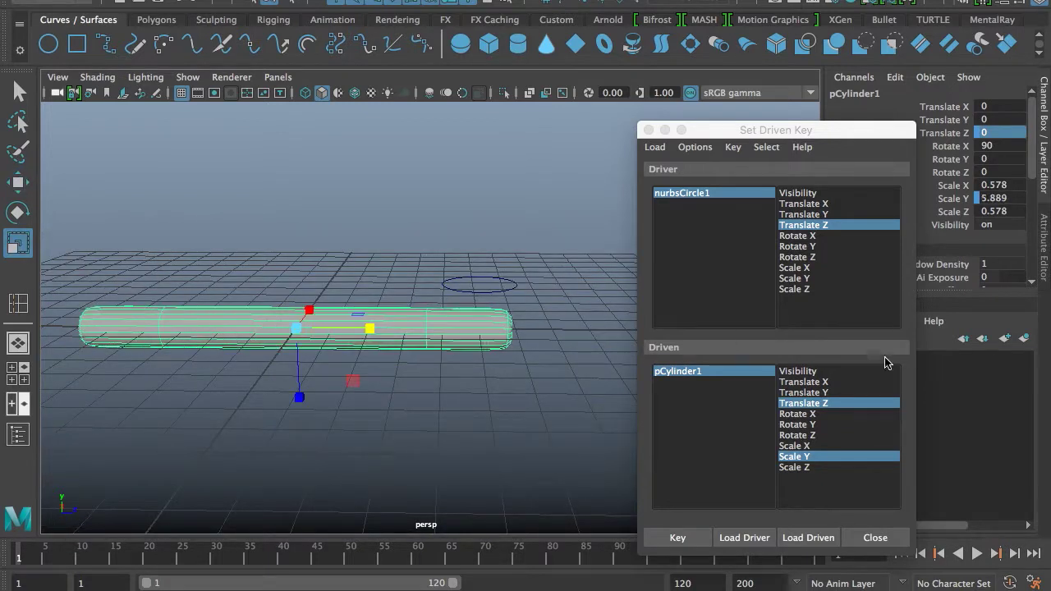
drag(390, 328, 722, 345)
key(w)
scroll(445, 353, down, 8)
drag(468, 323, 934, 322)
alt+drag(509, 323, 287, 341)
drag(534, 310, 439, 375)
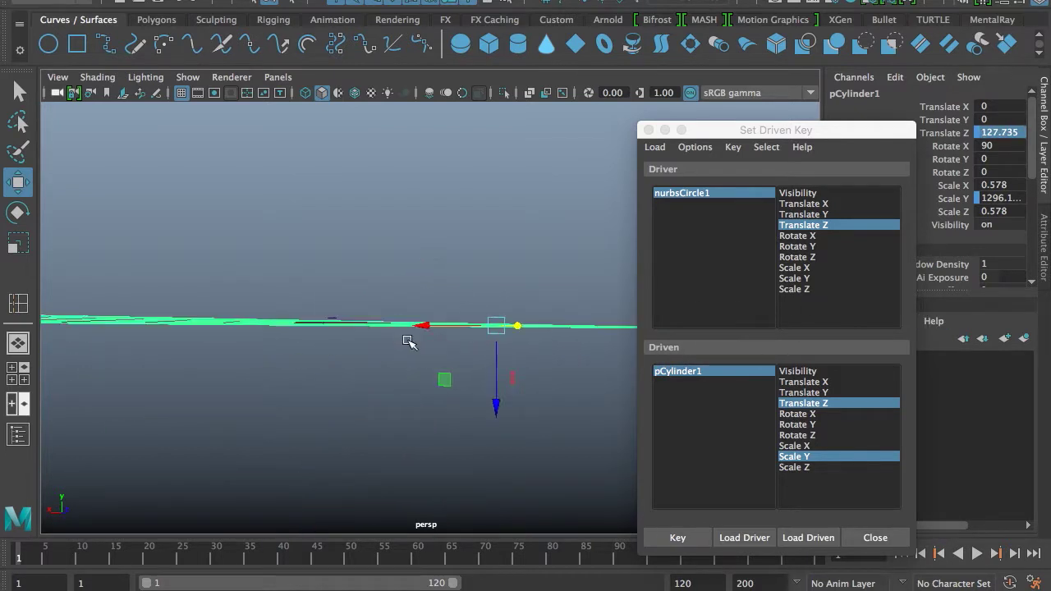
Shorten the cylinder to a Scale Y of about 754 and move it along Z to about 329
key(r)
alt+drag(450, 330, 632, 224)
key(w)
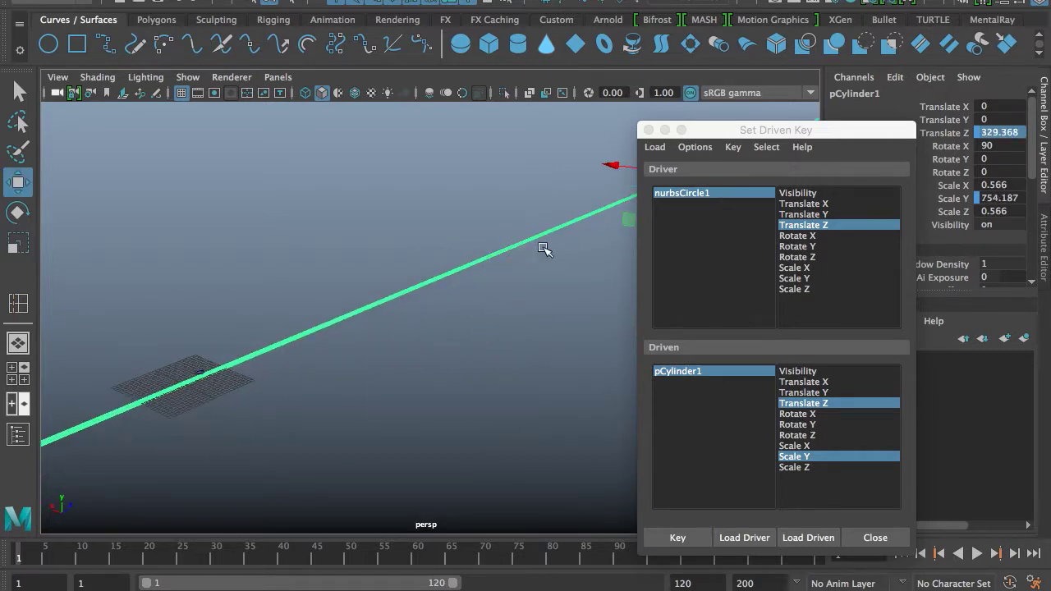
key(r)
key(f)
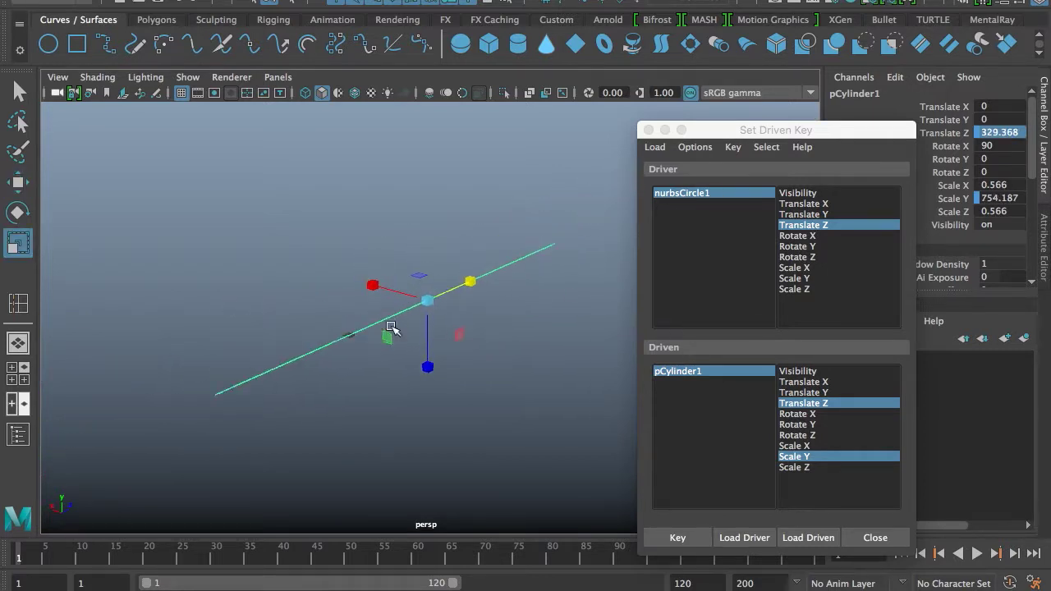
Reduce the cylinder's Scale Y to about 380.6 and shift it along Z to about 380.75
drag(473, 279, 521, 314)
key(f)
key(w)
alt+right_drag(551, 306, 531, 310)
drag(559, 275, 497, 307)
alt+drag(433, 489, 415, 419)
scroll(373, 349, up, 8)
scroll(383, 330, down, 3)
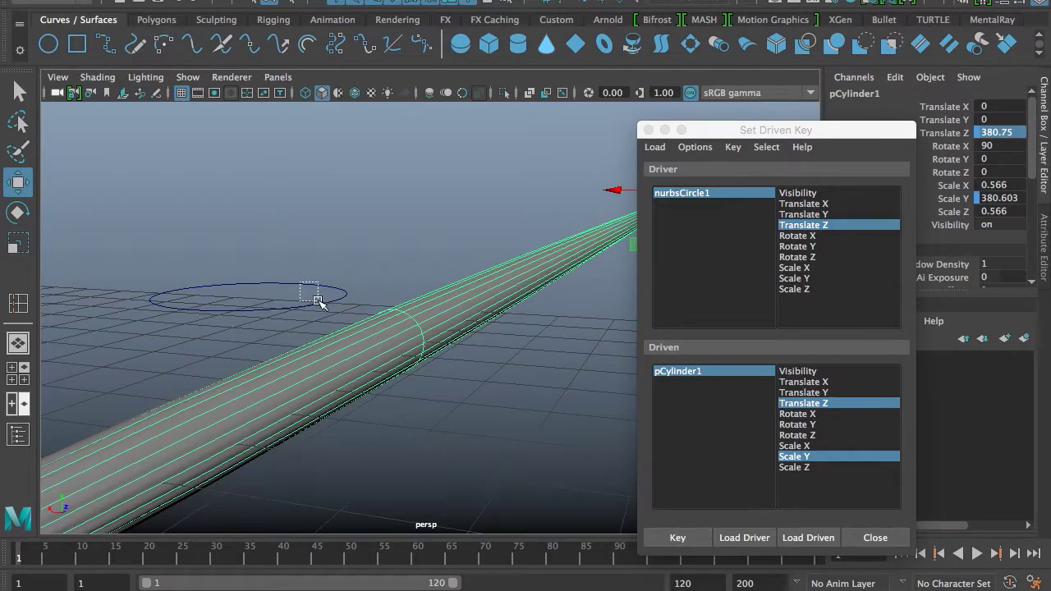
Add the circle to the selection and set a second driven key for the stretched cylinder at circle Translate Z 5
drag(319, 301, 320, 302)
click(673, 538)
scroll(413, 490, down, 10)
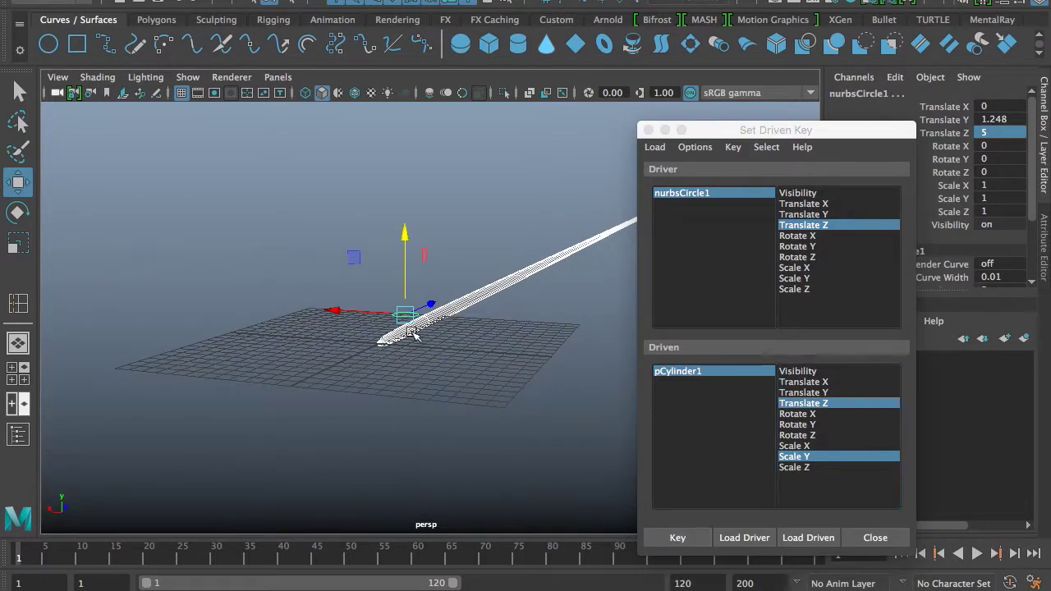
Test the driven key by moving the circle alone back and forth along Z
alt+drag(497, 275, 523, 326)
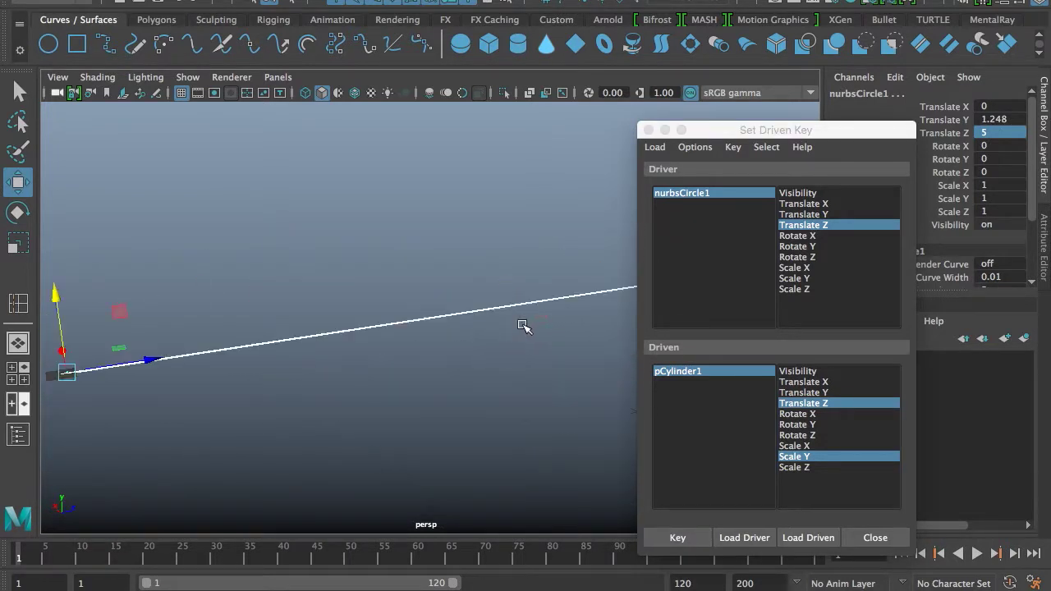
alt+middle_drag(257, 355, 480, 306)
click(436, 225)
scroll(271, 290, up, 8)
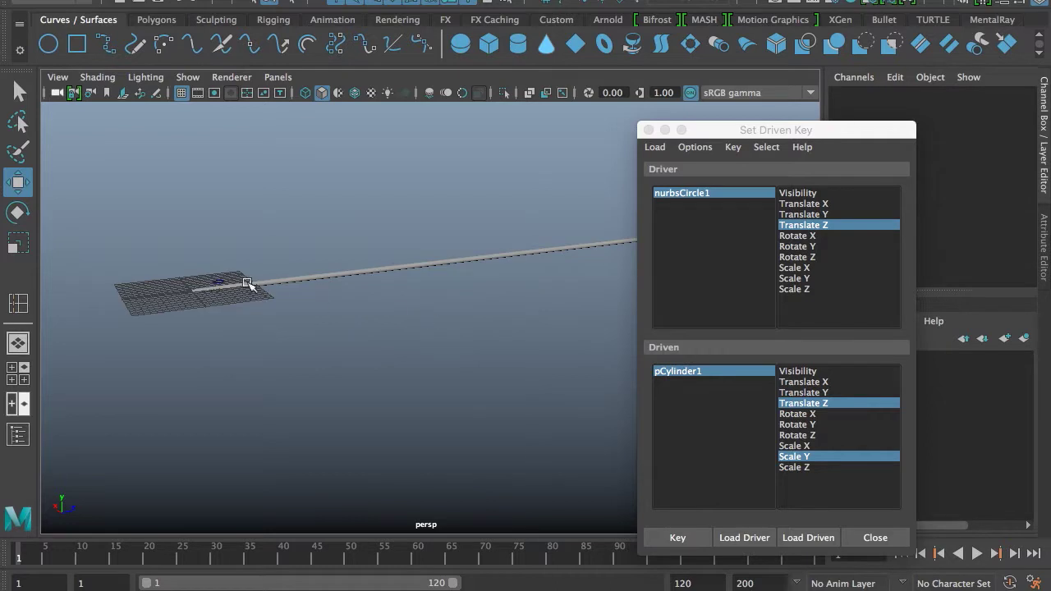
drag(216, 281, 217, 283)
key(f)
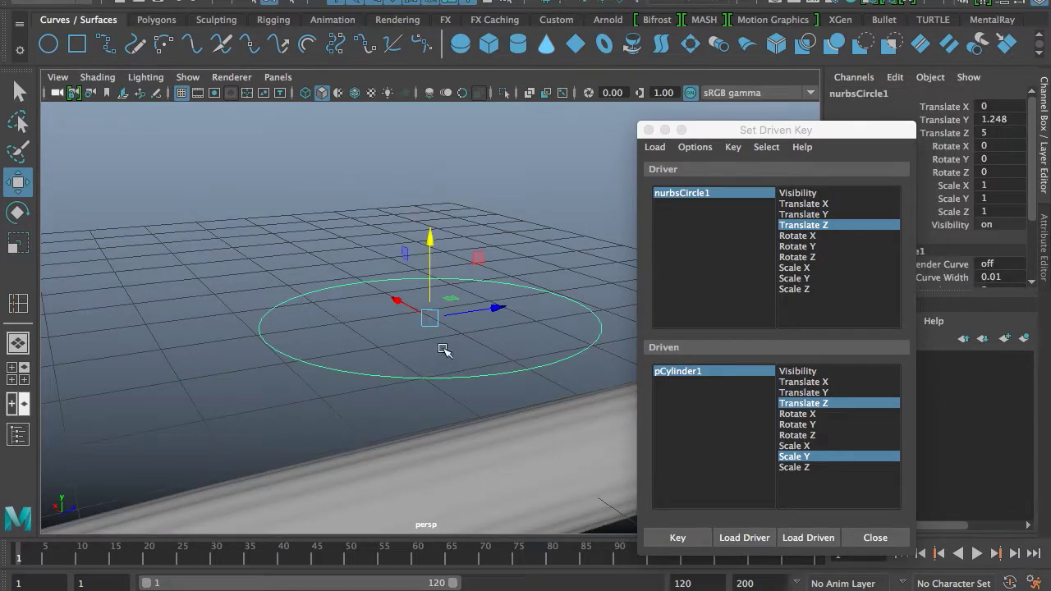
drag(484, 309, 115, 365)
scroll(317, 358, down, 8)
alt+drag(316, 359, 322, 350)
drag(387, 321, 448, 359)
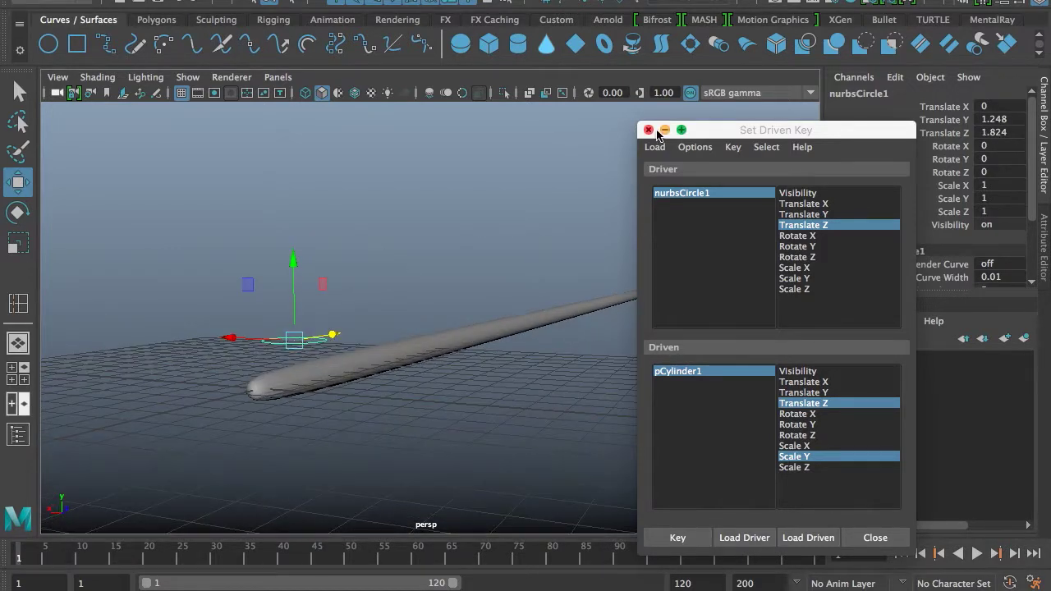
Close the Set Driven Key window and return the circle to its starting position above the cylinder
click(648, 130)
drag(324, 341, 417, 350)
key(Return)
click(476, 345)
scroll(476, 345, up, 5)
Assign a new Blinn material to the cylinder and open the material's attributes
click(294, 377)
alt+middle_drag(297, 380, 343, 340)
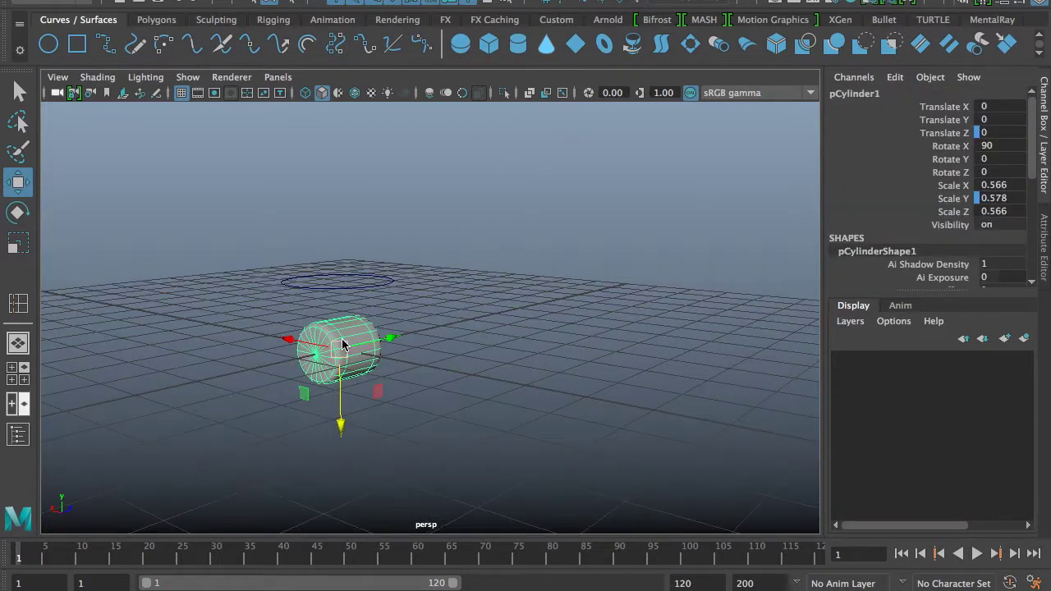
right_drag(346, 330, 454, 475)
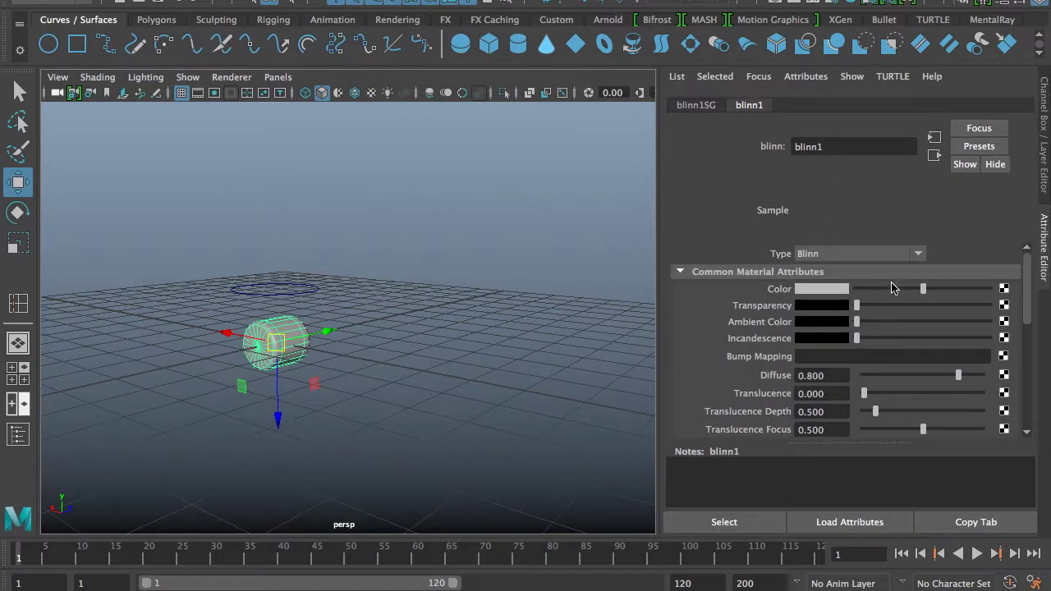
click(1011, 106)
click(1026, 106)
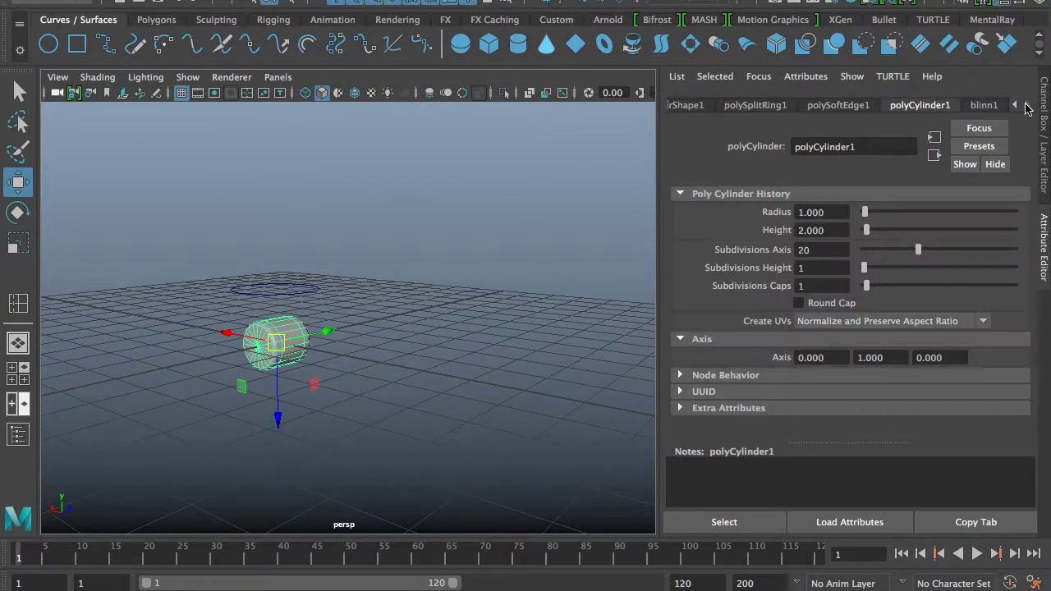
click(977, 105)
Try cyan and white as the Blinn material's color, returning to cyan
click(830, 290)
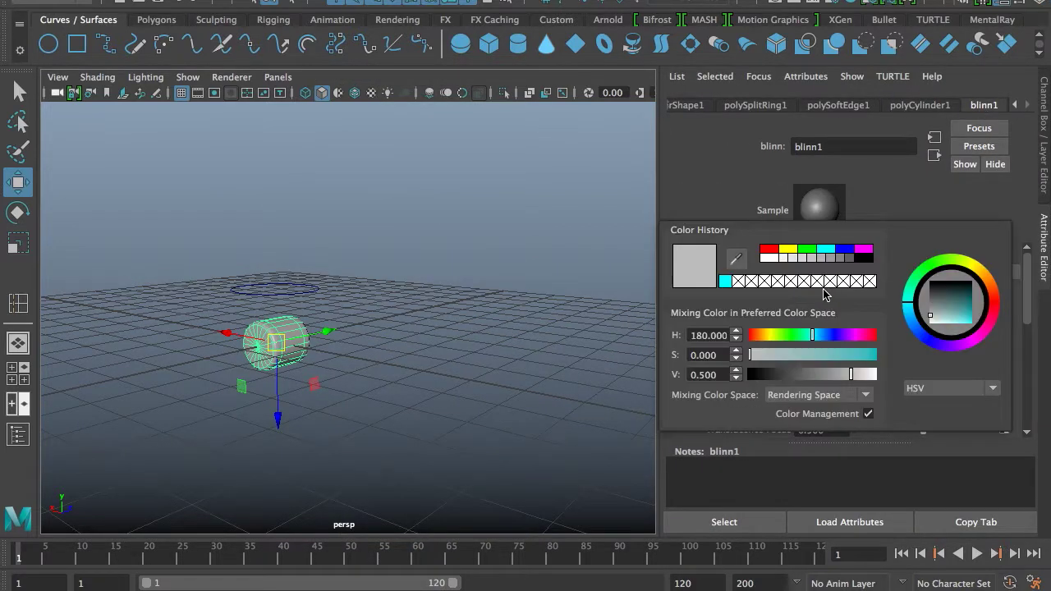
click(726, 281)
click(825, 290)
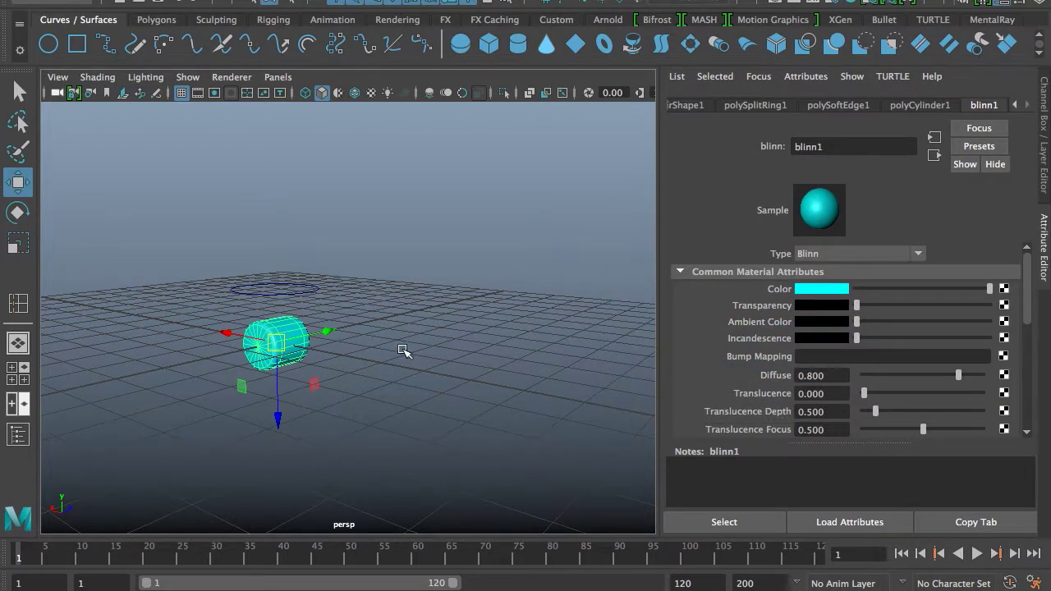
alt+middle_drag(403, 351, 482, 330)
scroll(482, 330, up, 3)
scroll(825, 344, down, 2)
scroll(790, 344, up, 2)
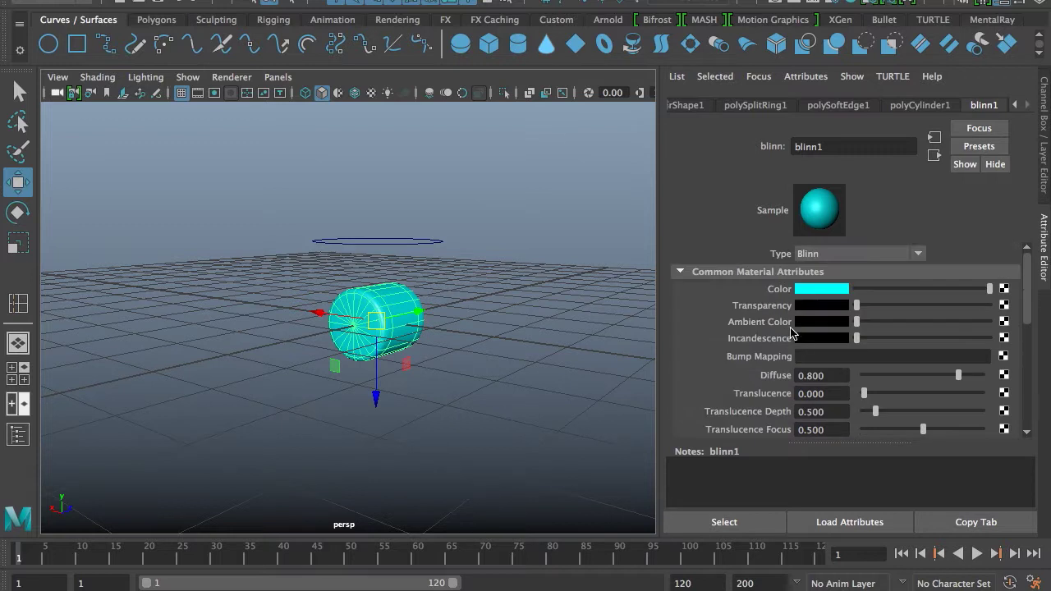
click(813, 291)
click(715, 249)
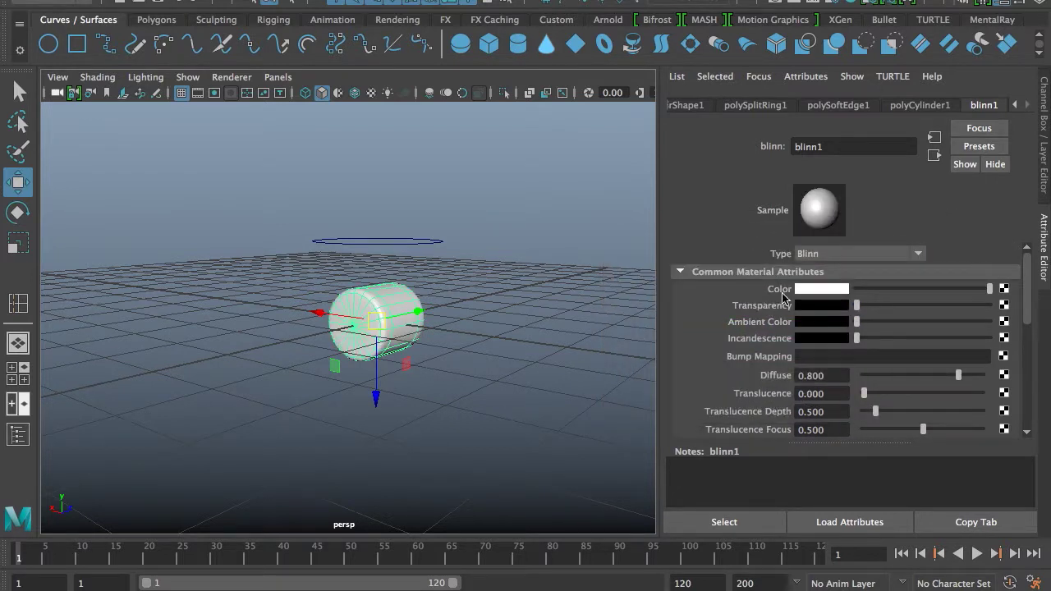
click(813, 289)
click(780, 246)
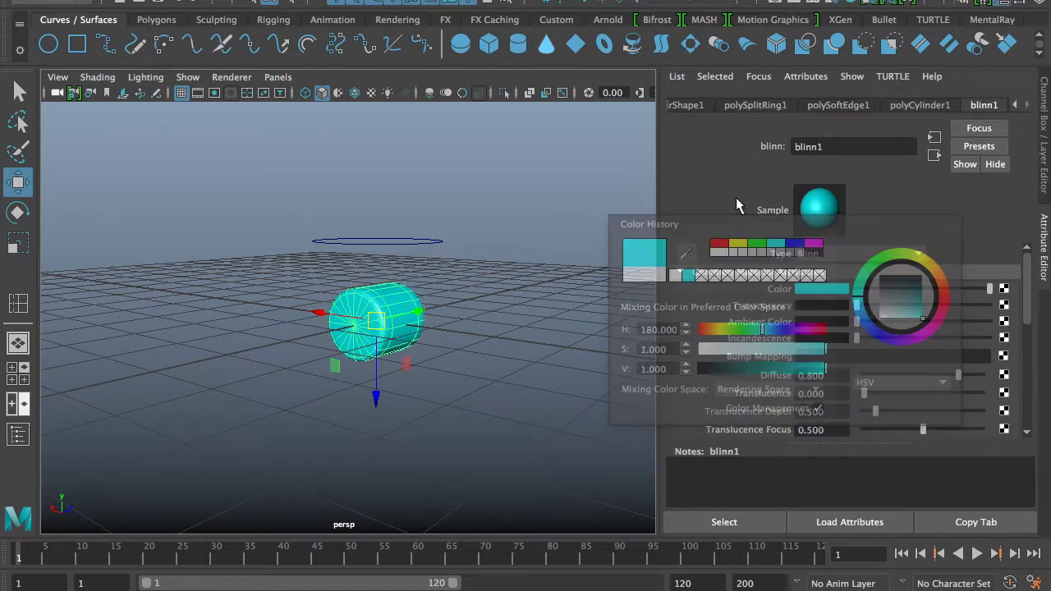
Set the Blinn material's color to red
key(a)
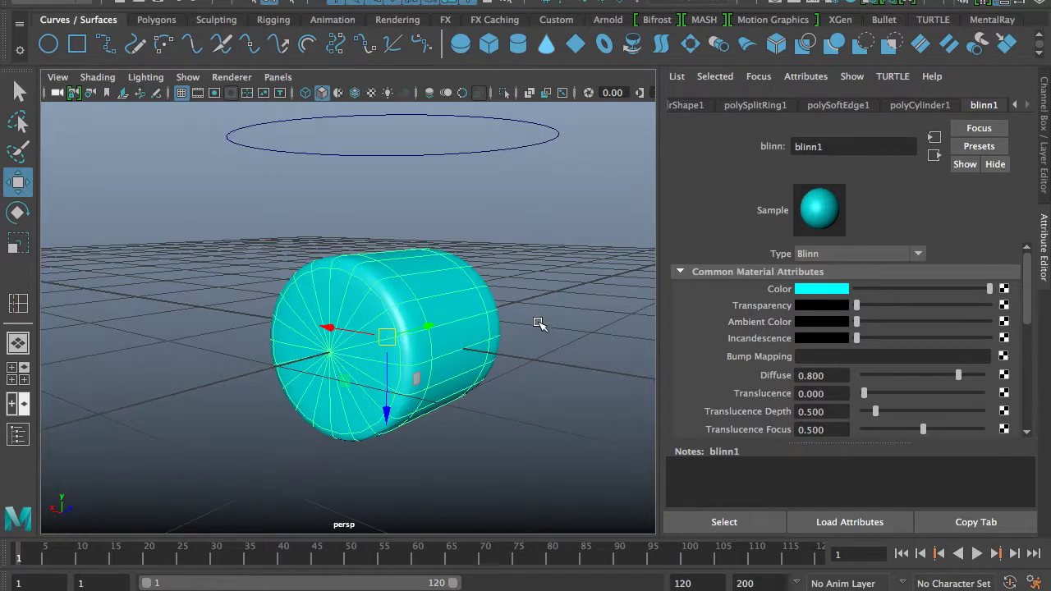
click(834, 292)
click(663, 221)
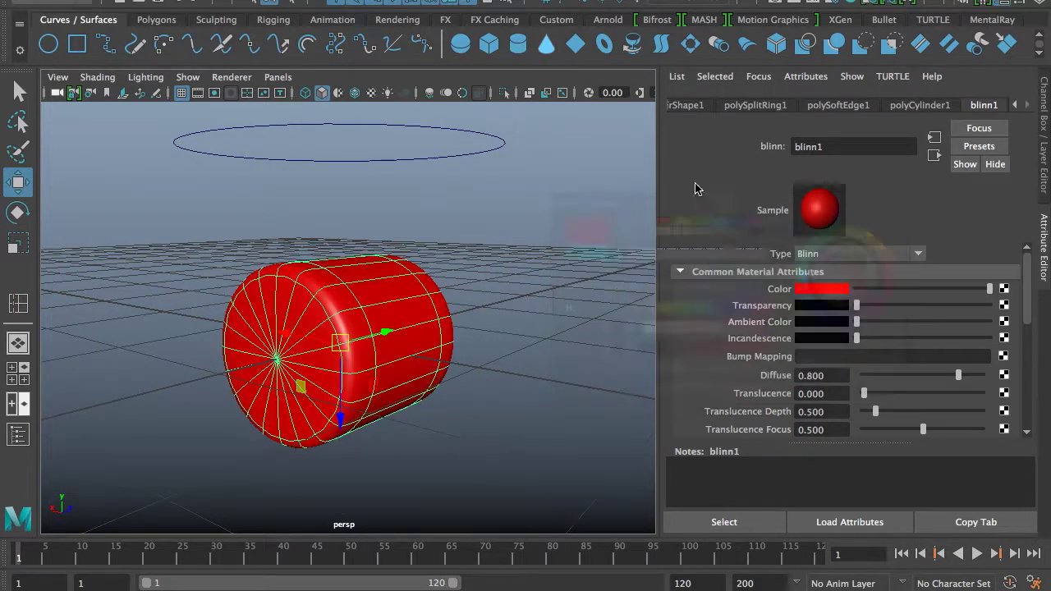
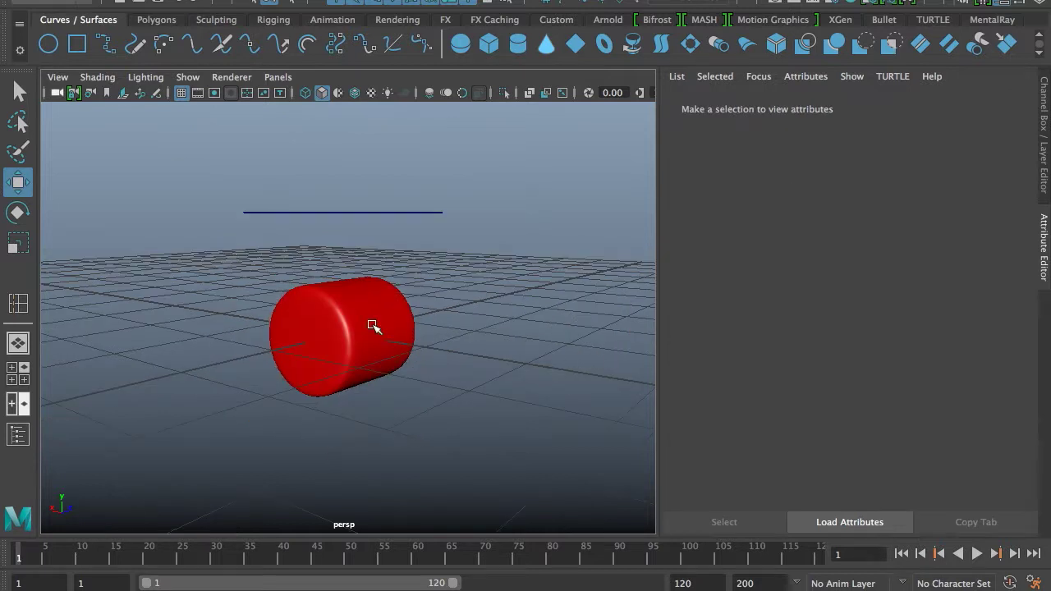
Set the Glow Intensity in the Blinn material's special effects to 0.1
click(683, 358)
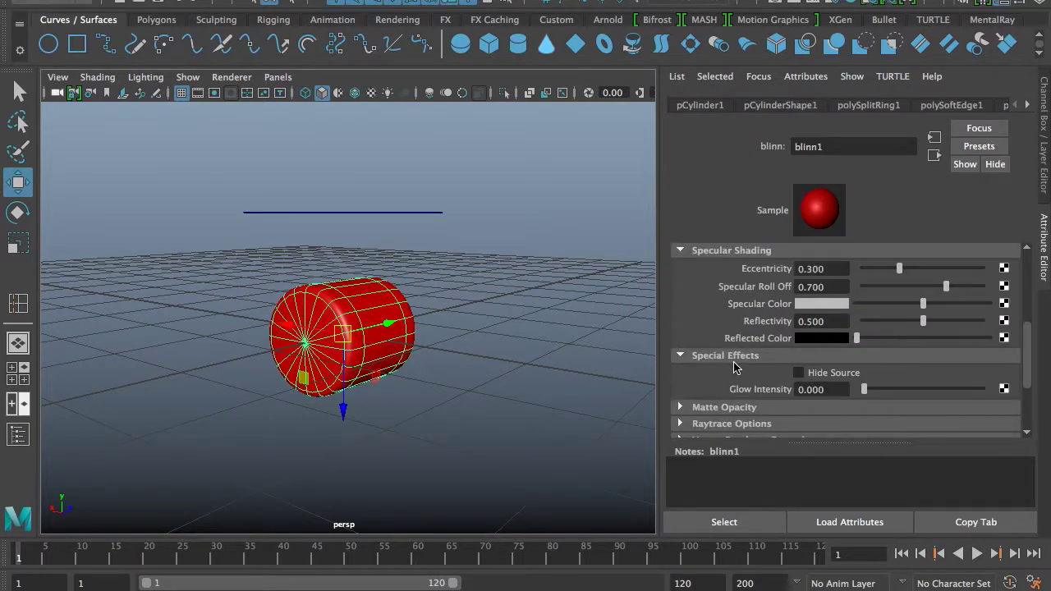
scroll(735, 367, up, 5)
scroll(776, 303, down, 5)
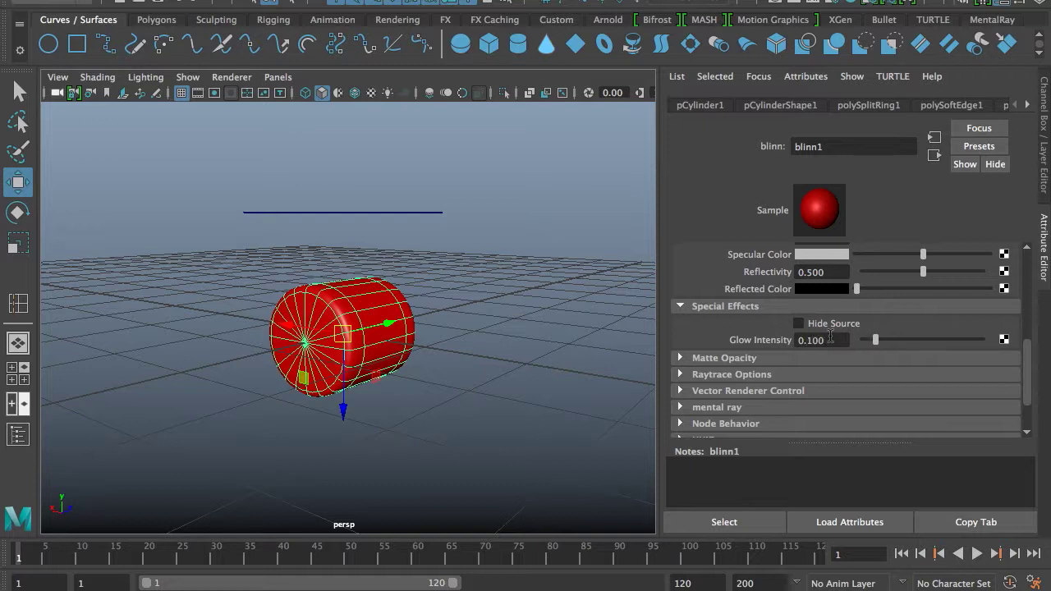
click(533, 281)
click(359, 298)
scroll(858, 319, up, 5)
alt+drag(523, 298, 509, 319)
alt+right_drag(509, 319, 442, 281)
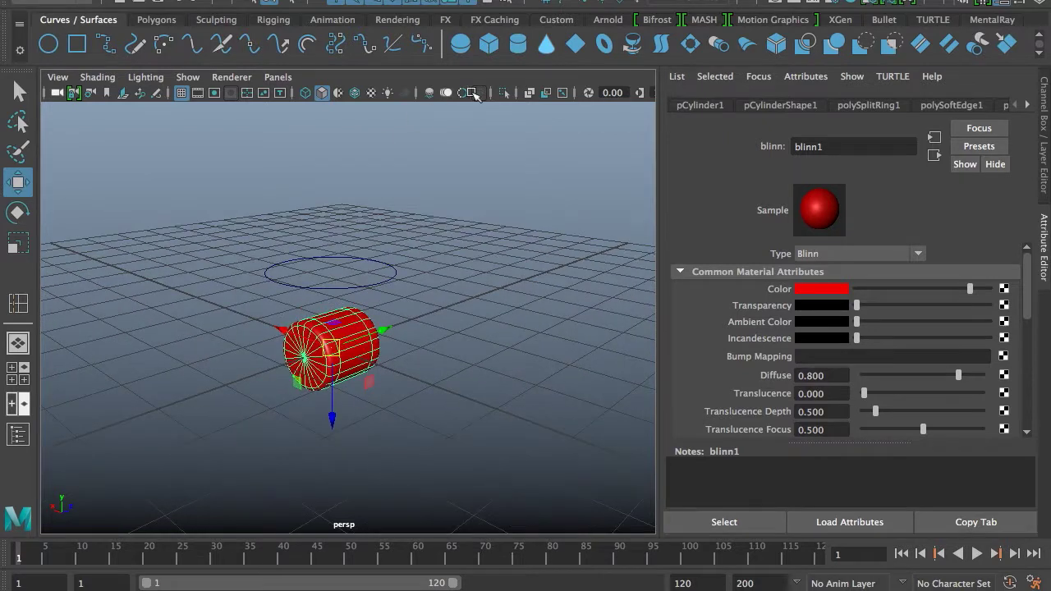
Create an ambient light and a point light in the scene
click(305, 20)
click(201, 20)
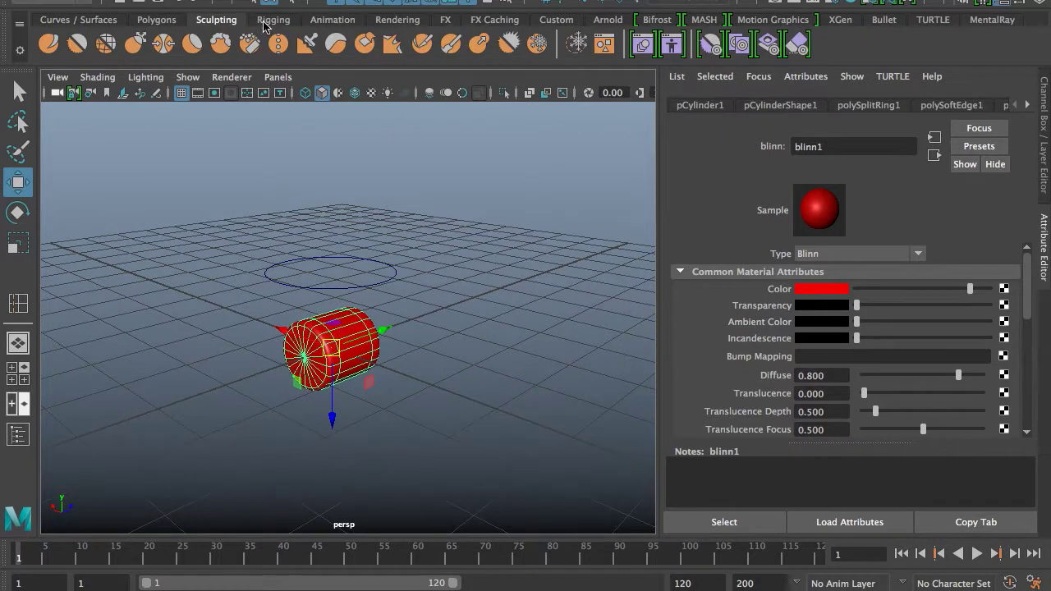
click(409, 20)
click(50, 45)
click(108, 47)
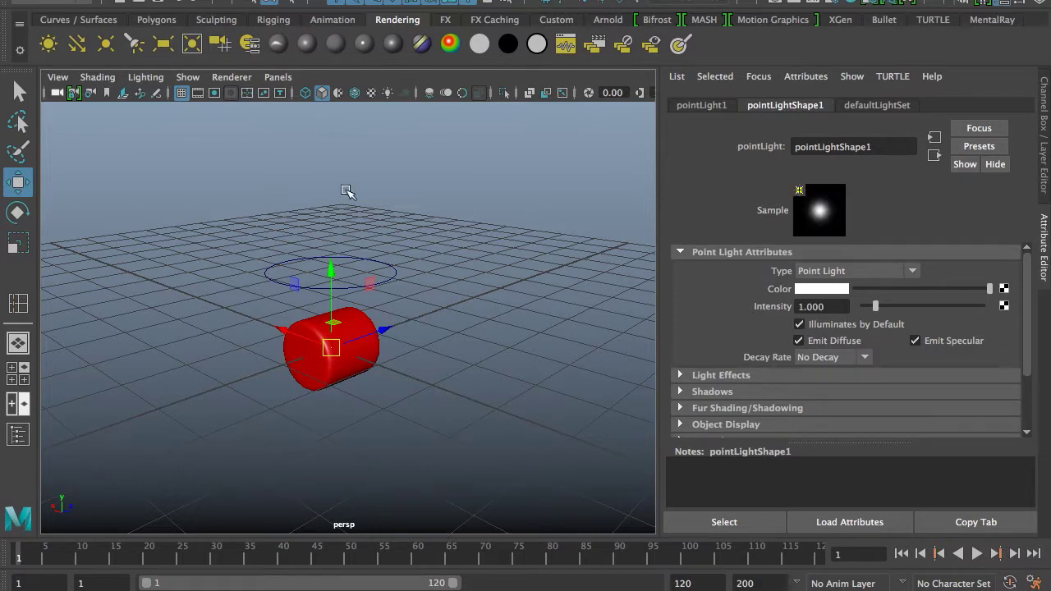
Open the Outliner to list the scene's objects and lights
click(239, 2)
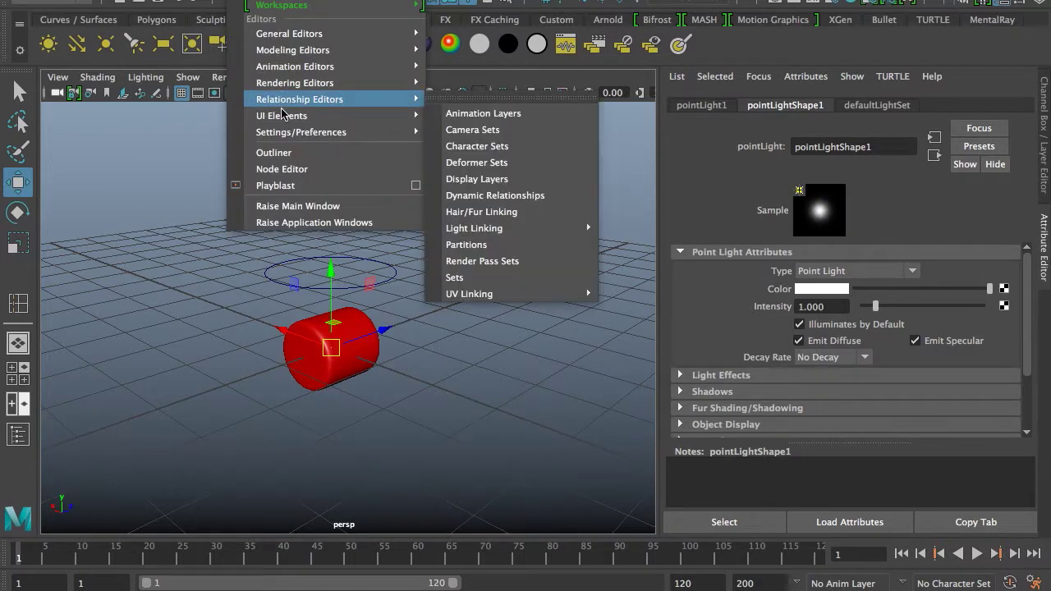
click(283, 148)
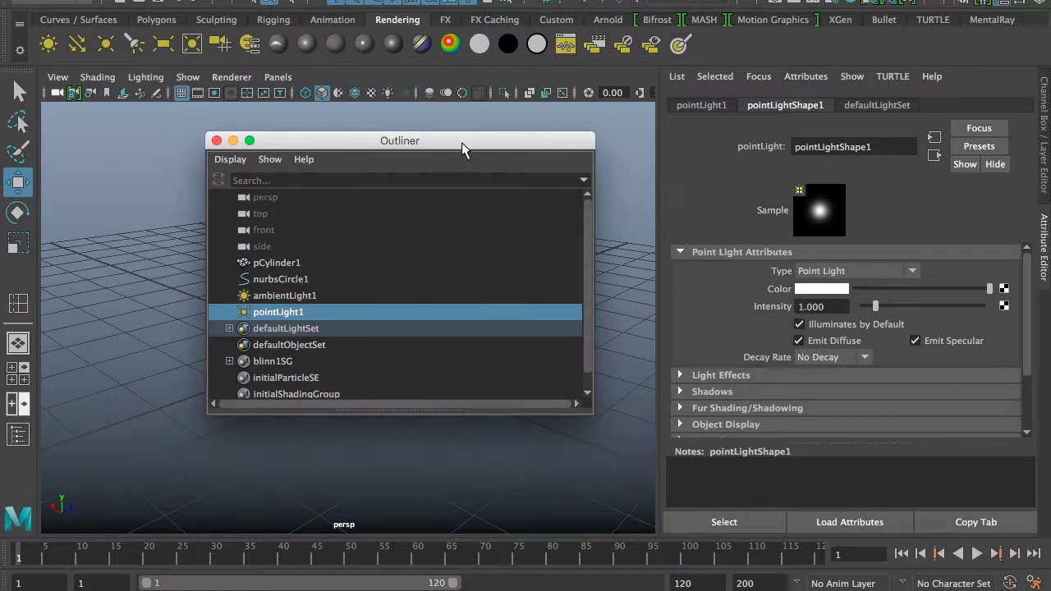
Raise the ambient light and point light together above the NURBS circle
drag(462, 142, 719, 140)
click(542, 294)
shift+click(536, 310)
drag(333, 266, 341, 135)
click(381, 181)
Raise the ambient light higher than the point light and close the Outliner
click(517, 291)
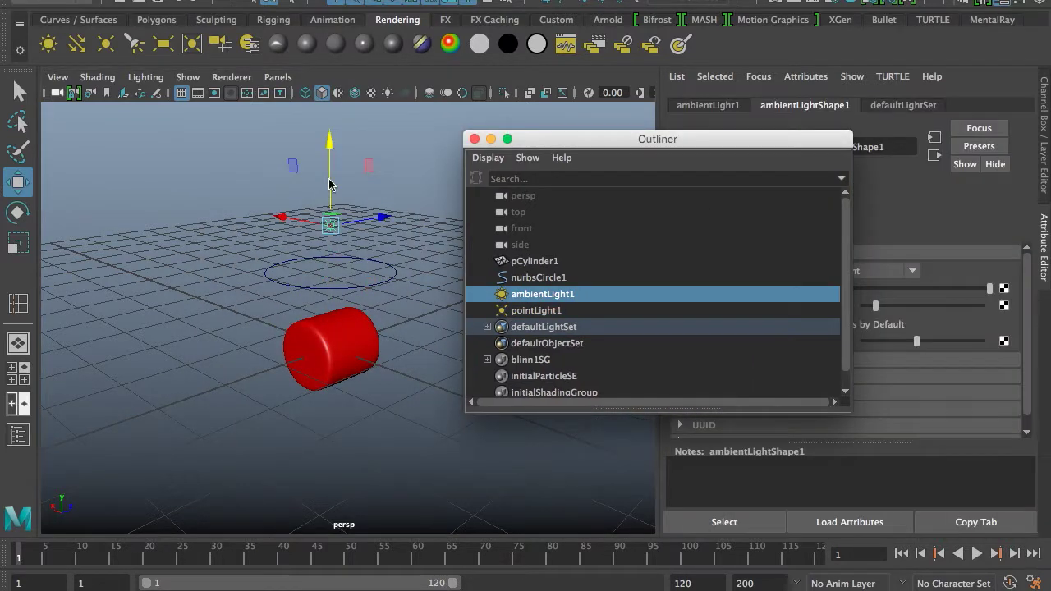
drag(329, 184, 330, 145)
click(381, 163)
click(474, 138)
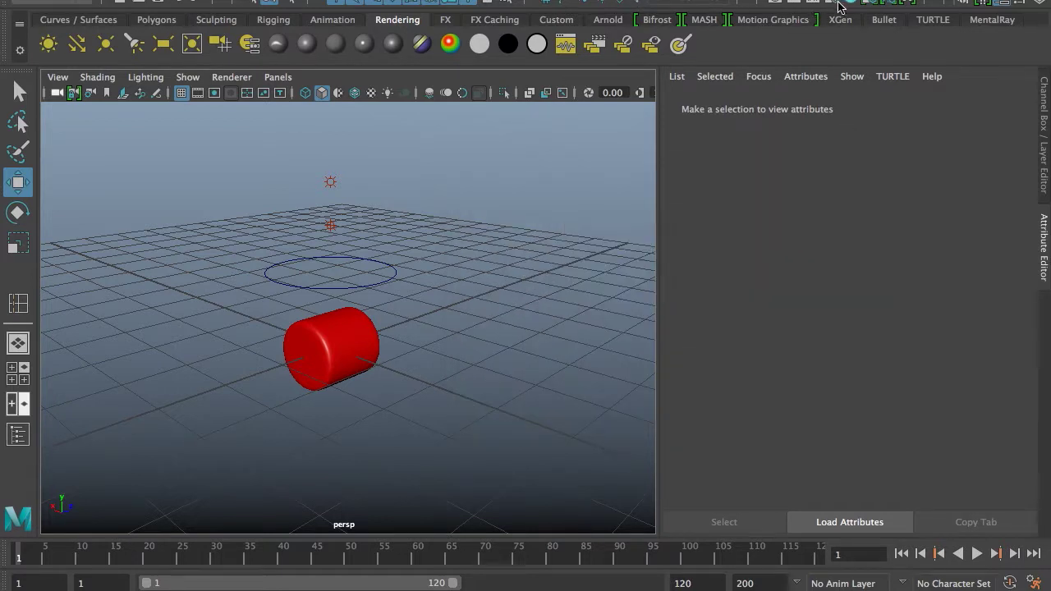
Open the render settings and set the renderer to mental ray
click(838, 10)
click(505, 92)
click(493, 206)
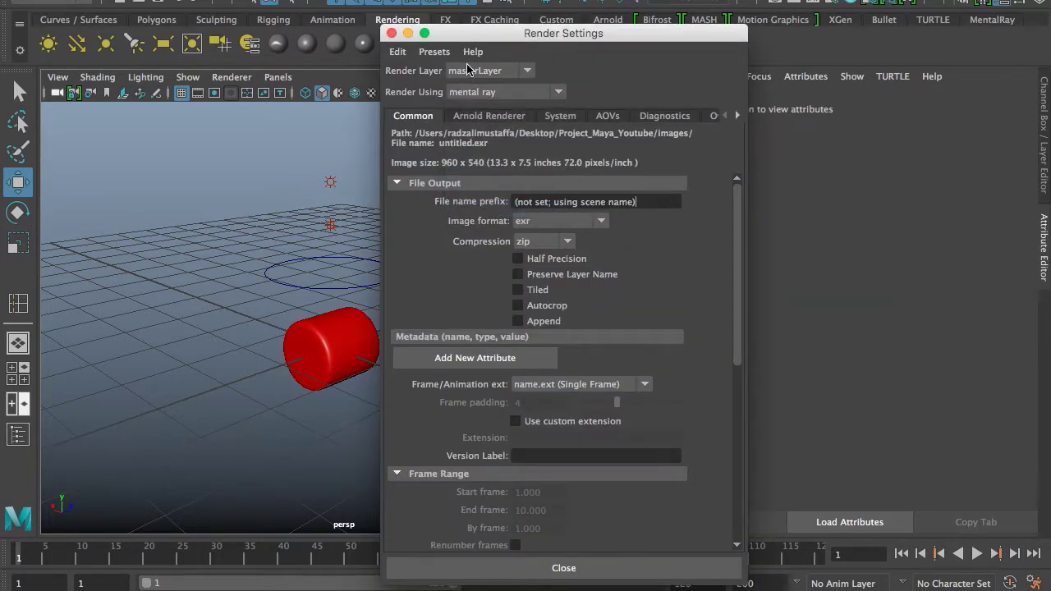
drag(481, 34, 530, 0)
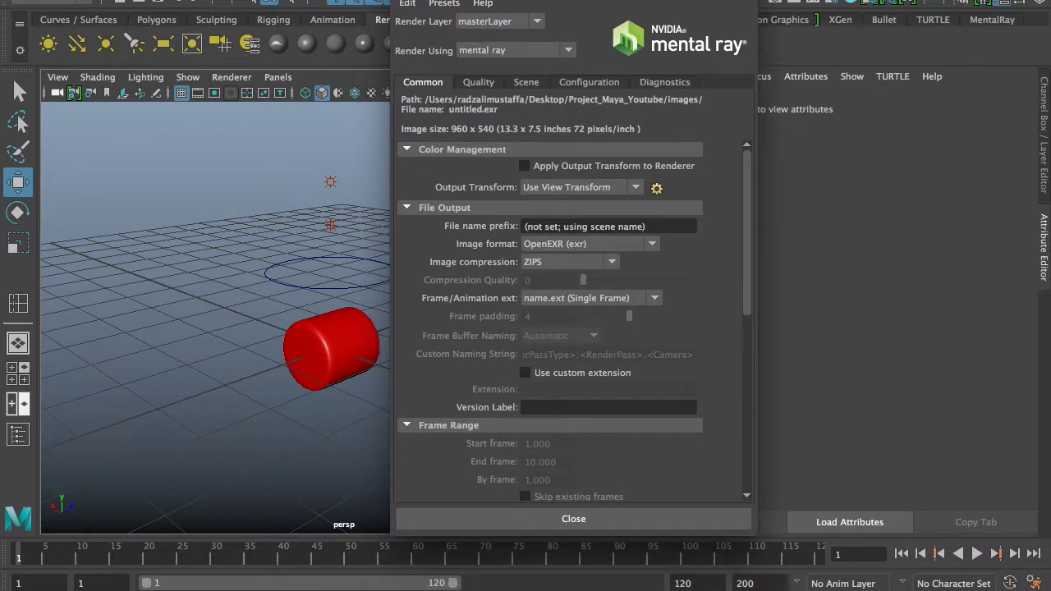
drag(648, 2, 611, 0)
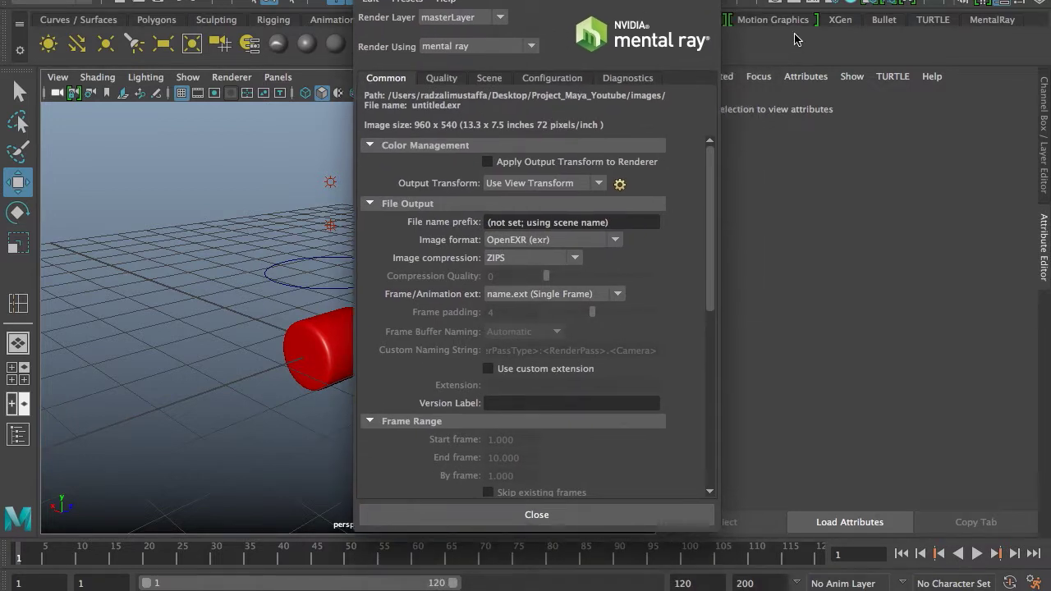
Create a Physical Sun and Sky environment for the scene and close the render settings
click(527, 80)
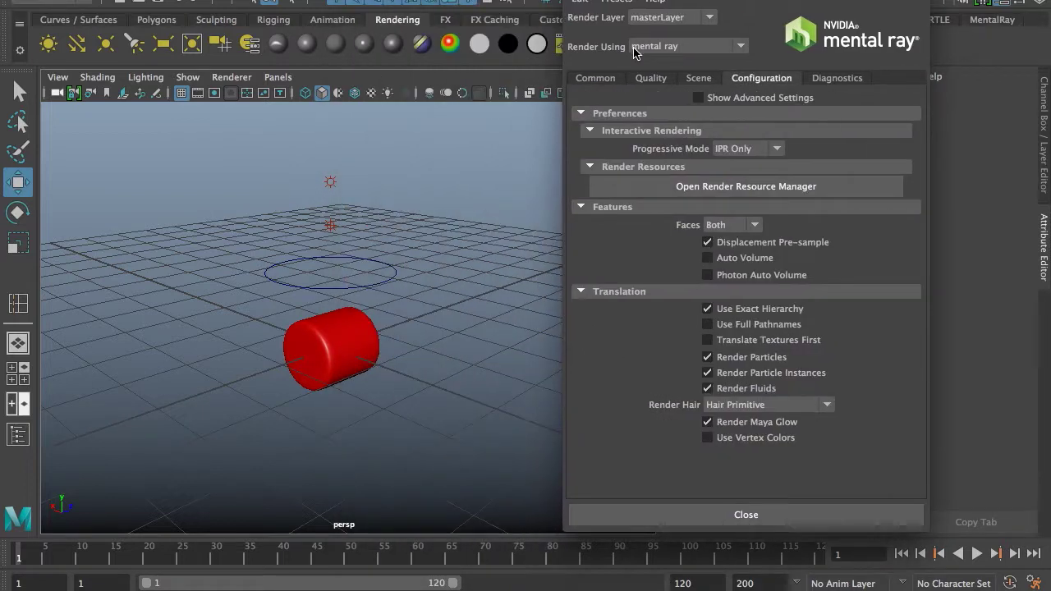
click(699, 97)
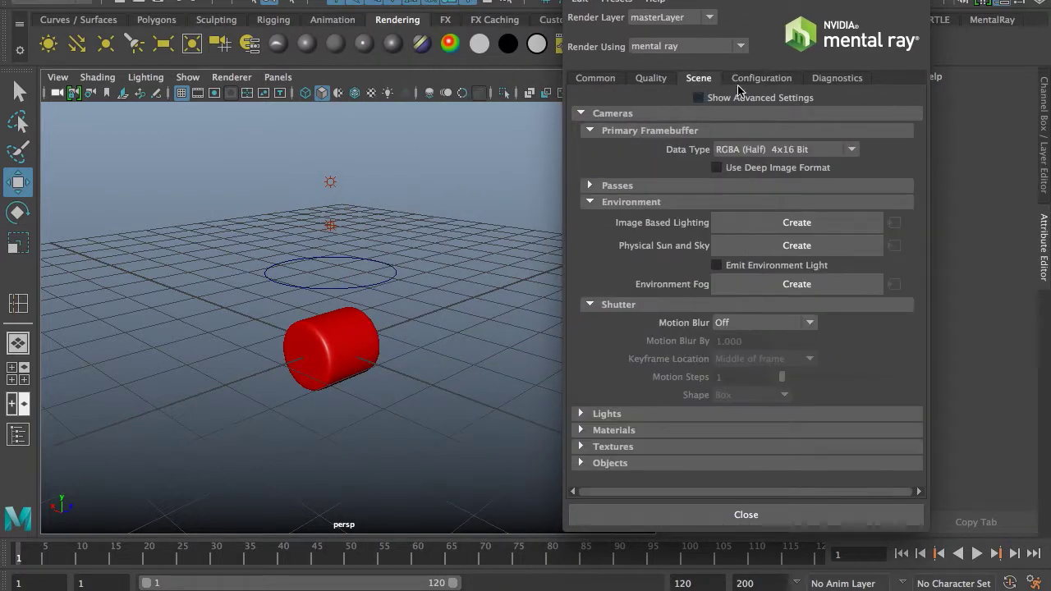
click(698, 78)
click(776, 246)
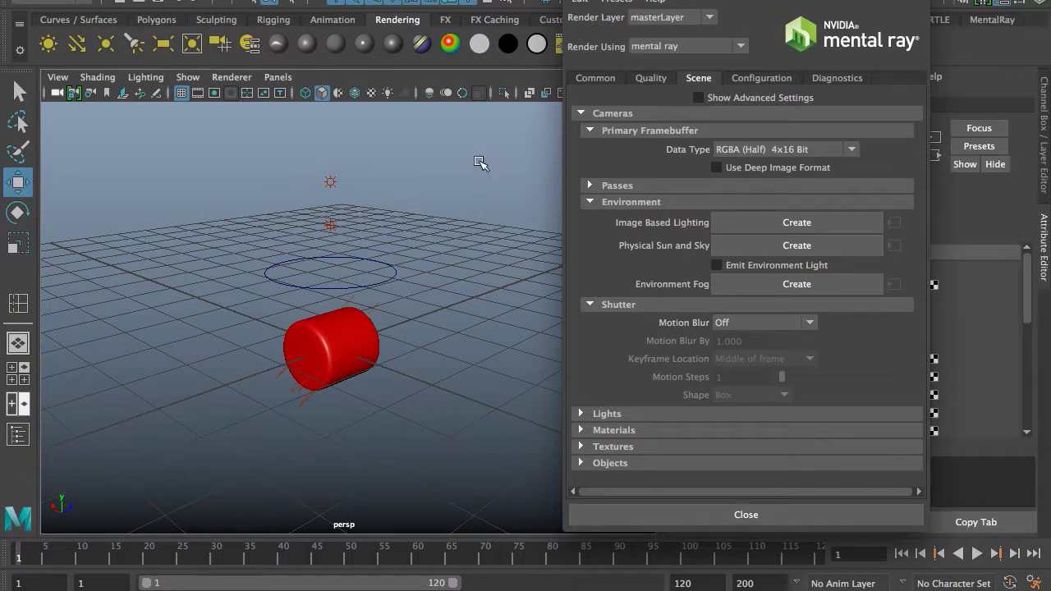
scroll(440, 248, up, 3)
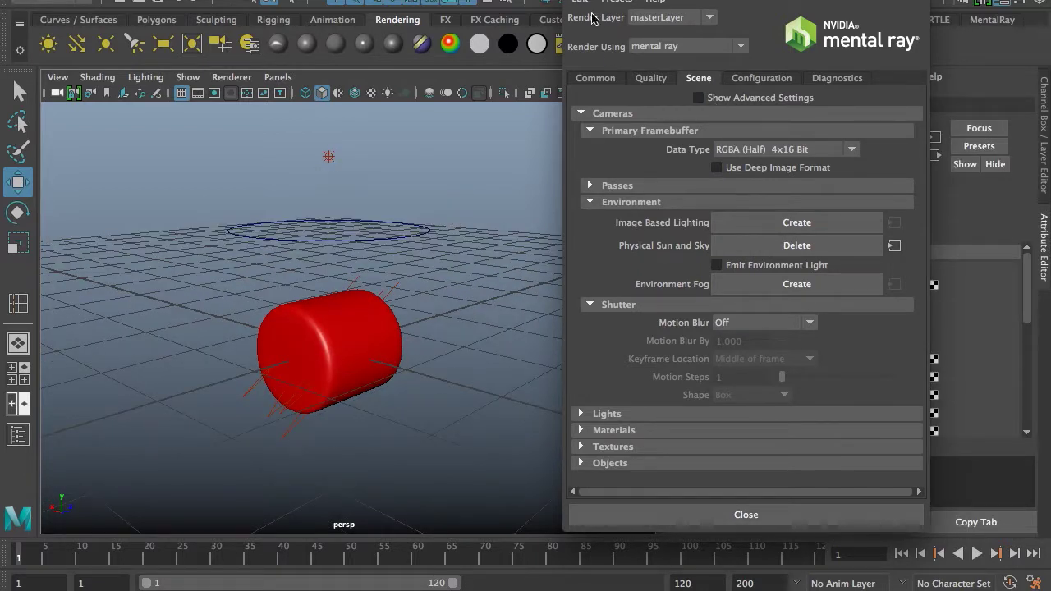
click(611, 80)
click(570, 1)
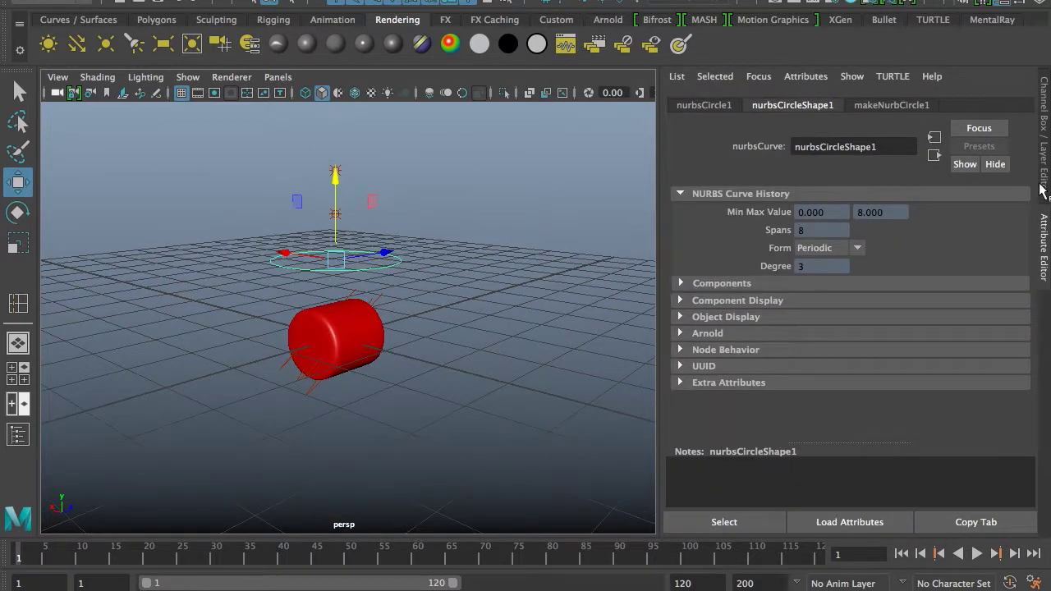
Try setting the NURBS circle's Translate Y to 5, and undo the change
click(1041, 190)
click(1004, 119)
text(5)
key(Return)
scroll(612, 240, up, 3)
scroll(612, 241, down, 5)
scroll(612, 241, up, 2)
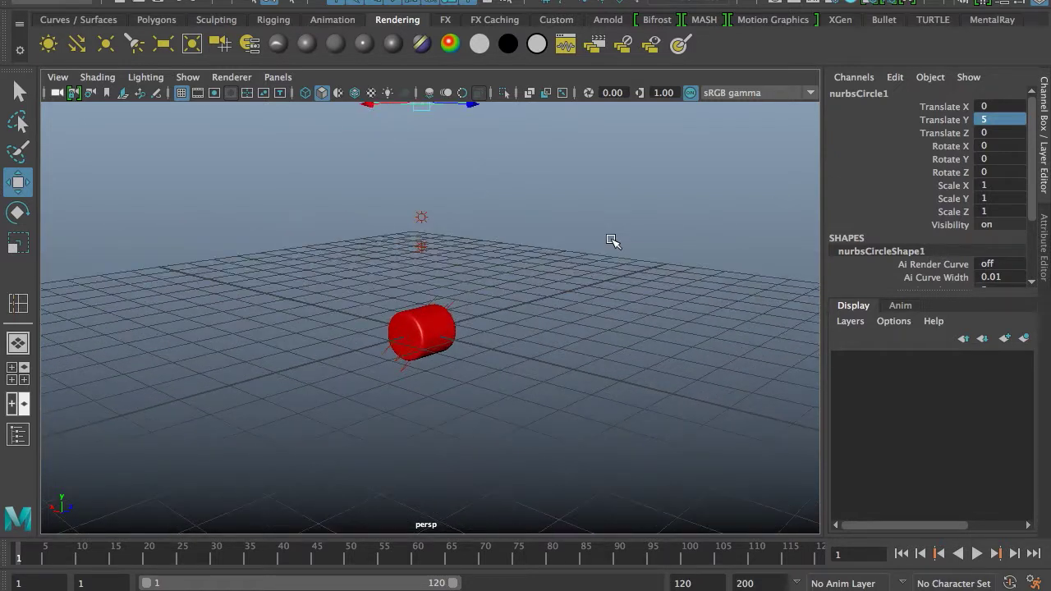
key(super+z)
scroll(612, 240, up, 4)
alt+drag(582, 239, 579, 252)
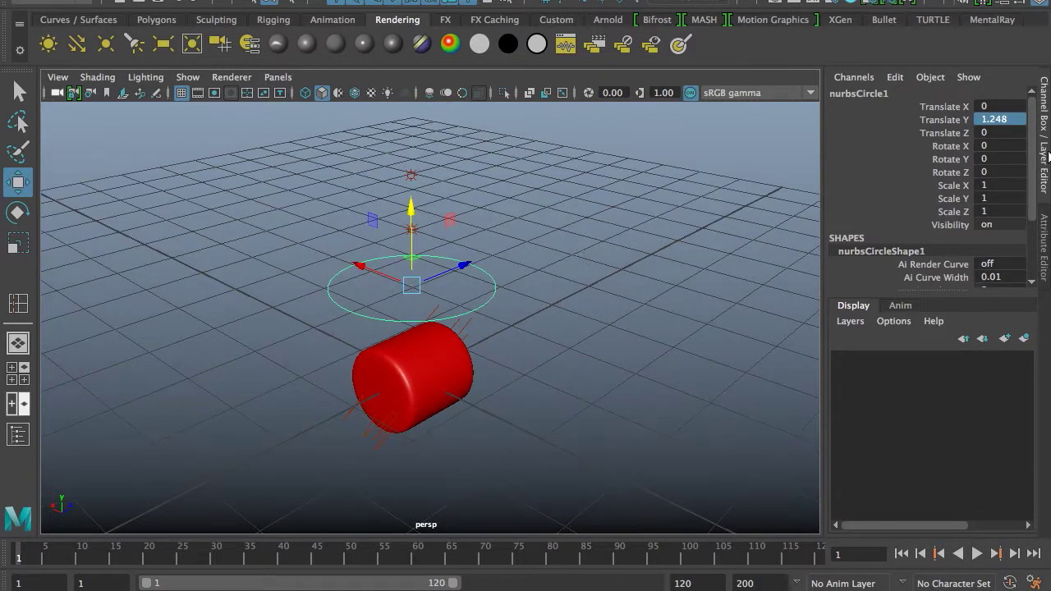
Test the cylinder's stretch by setting the NURBS circle's Translate Z to 5, and return it to 0
click(959, 134)
click(987, 134)
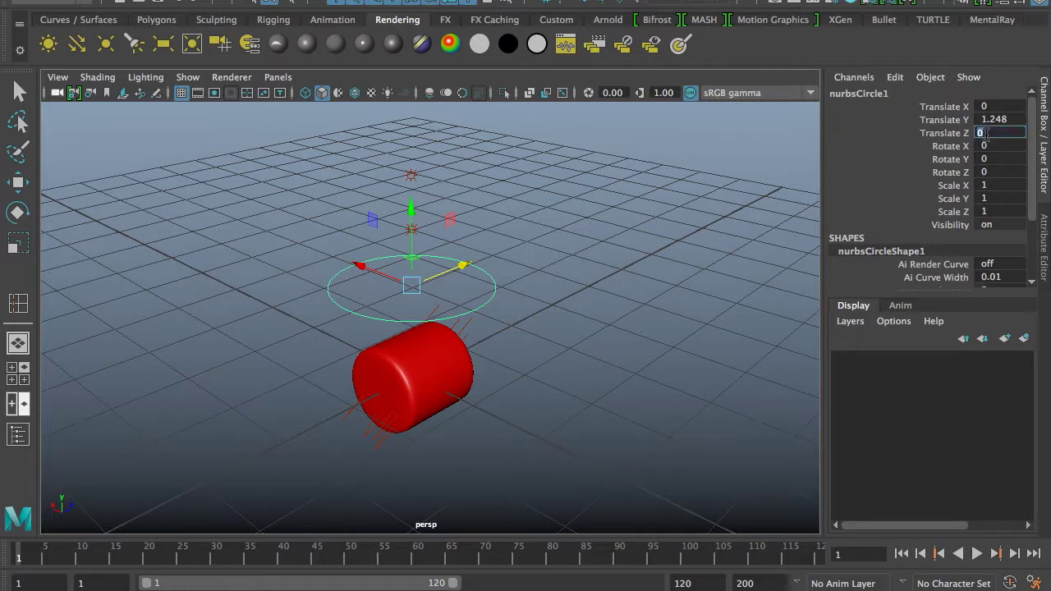
text(5)
key(Return)
key(w)
alt+drag(671, 256, 519, 280)
click(644, 290)
alt+drag(395, 322, 340, 318)
click(340, 317)
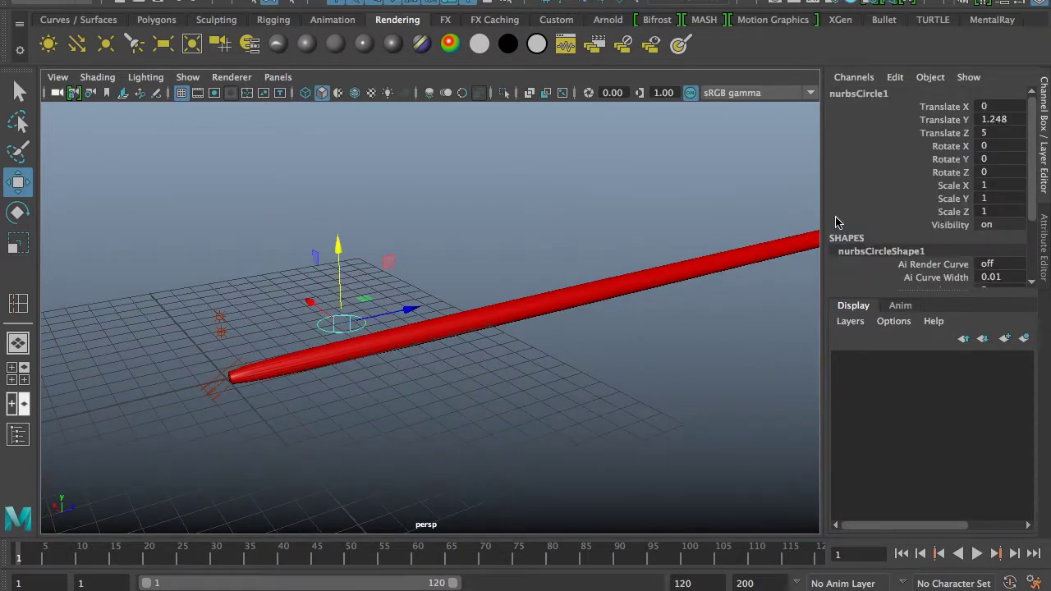
click(988, 131)
text(5)
key(Return)
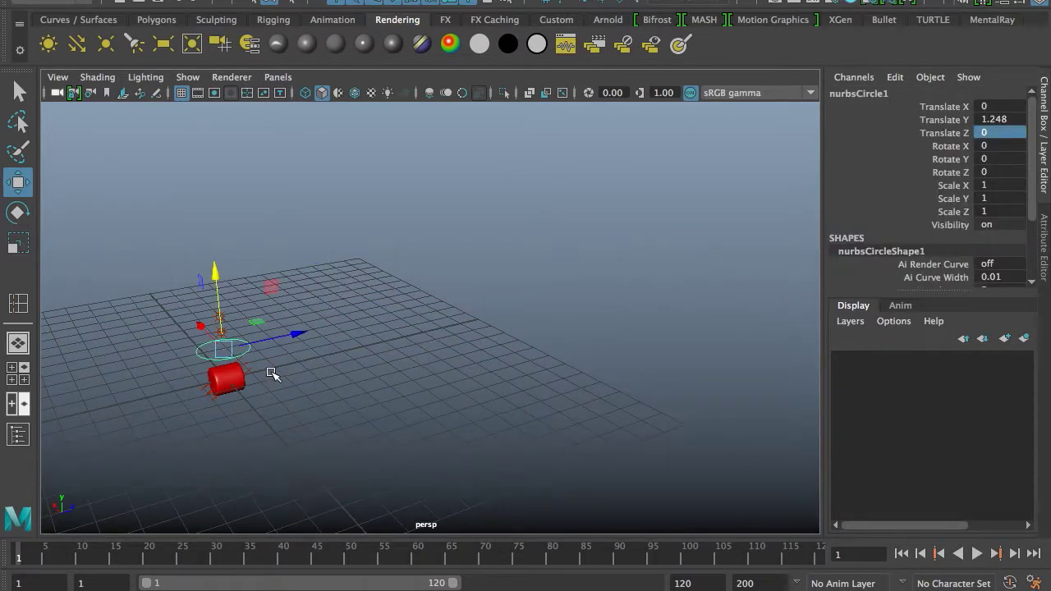
click(438, 287)
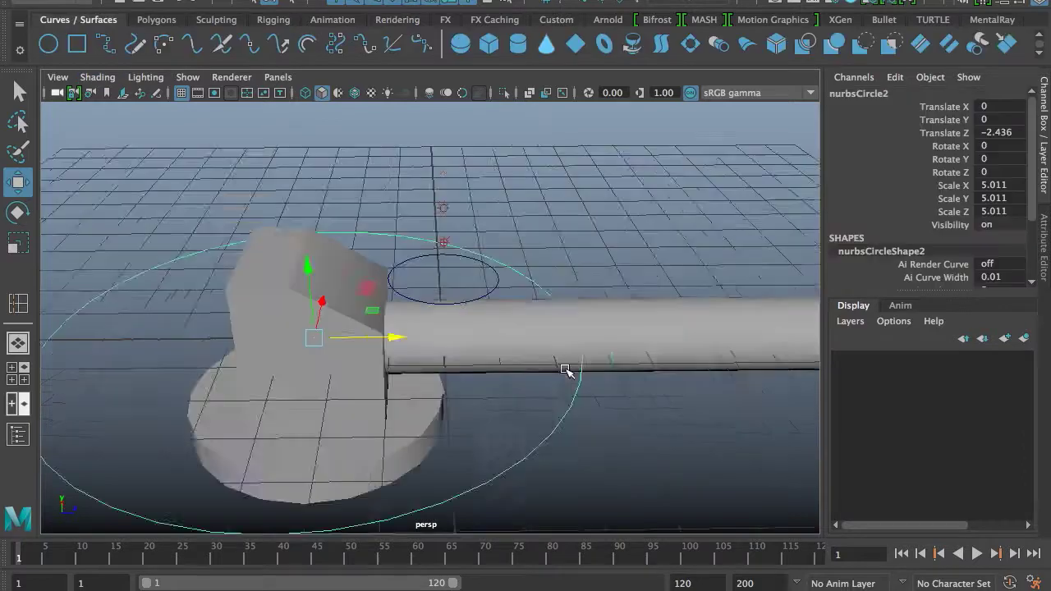
Examine the cannon model's base, block and barrel together with the two control circles
click(645, 485)
alt+drag(645, 486, 378, 297)
scroll(373, 348, down, 8)
scroll(373, 348, down, 5)
alt+drag(374, 348, 413, 353)
scroll(413, 353, down, 5)
scroll(410, 347, up, 10)
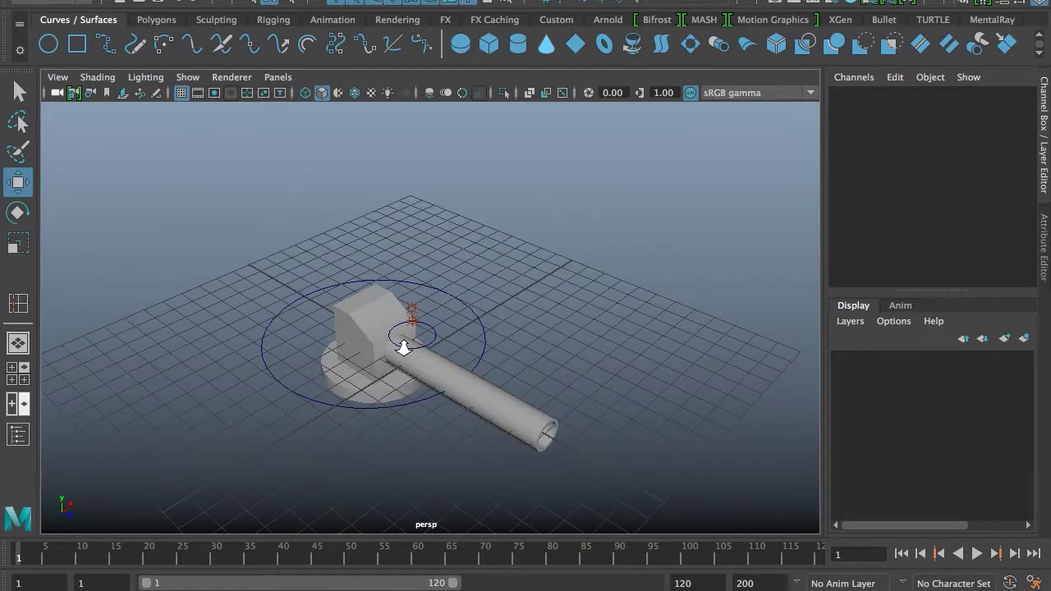
scroll(408, 349, up, 10)
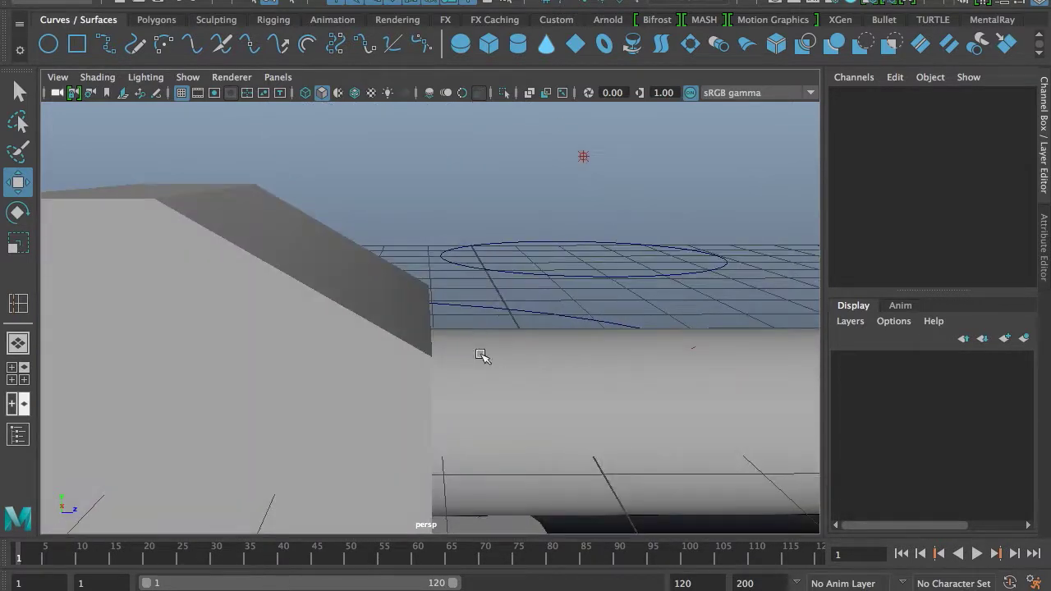
scroll(475, 328, down, 4)
Parent the cannon's barrel to the angled block on the round base
click(460, 346)
alt+drag(534, 389, 619, 470)
click(343, 337)
click(528, 424)
click(459, 342)
shift+click(365, 355)
key(p)
Try rotating the large control circle about 8.87 degrees around Y, and undo the rotation
drag(604, 424, 627, 464)
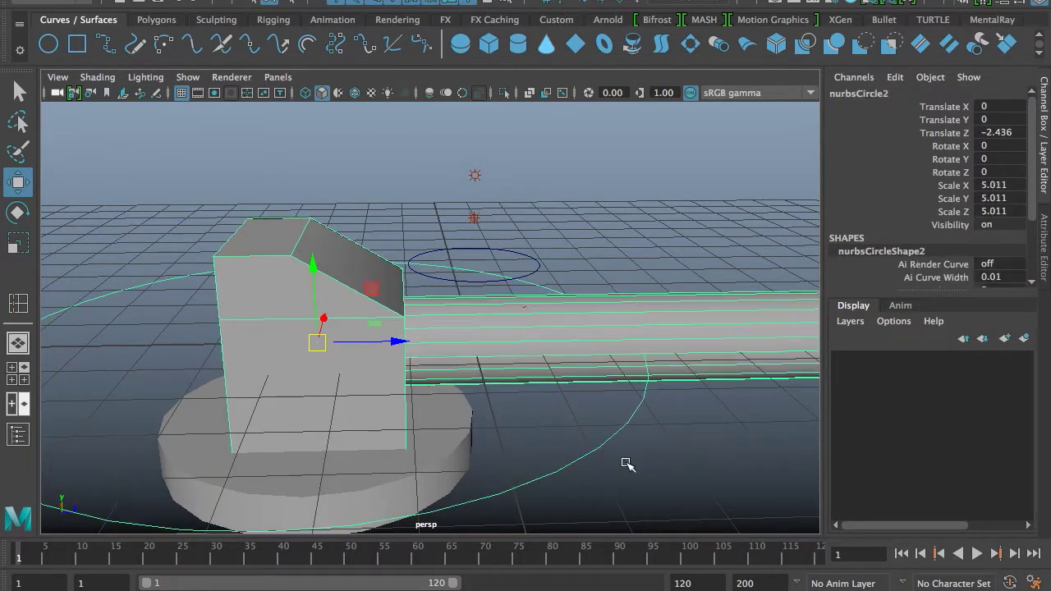
key(e)
drag(351, 364, 387, 368)
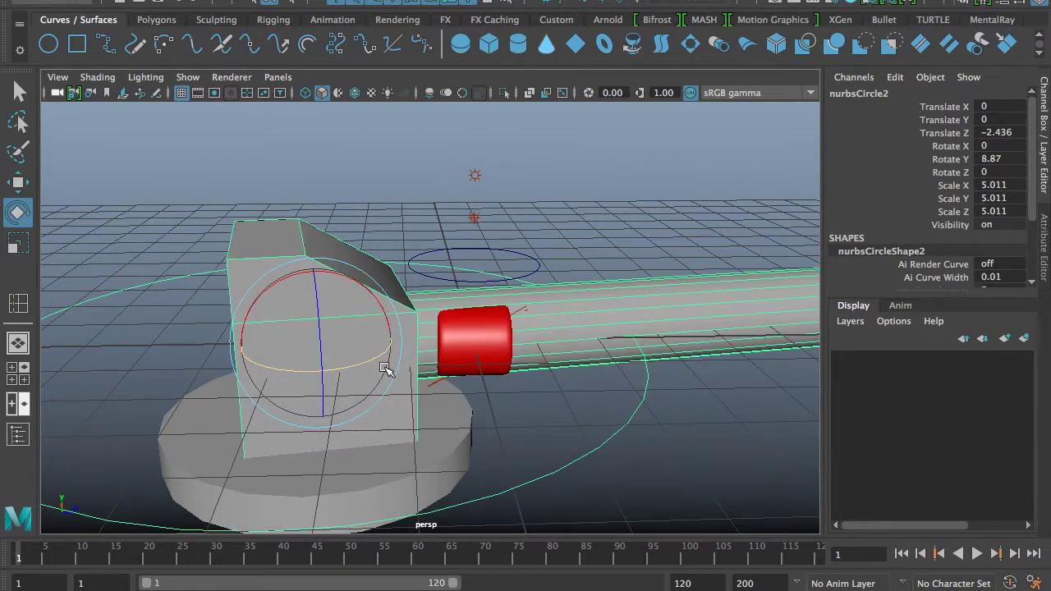
key(ctrl+z)
Open the Outliner, narrow it and place it clear of the cannon model
click(246, 1)
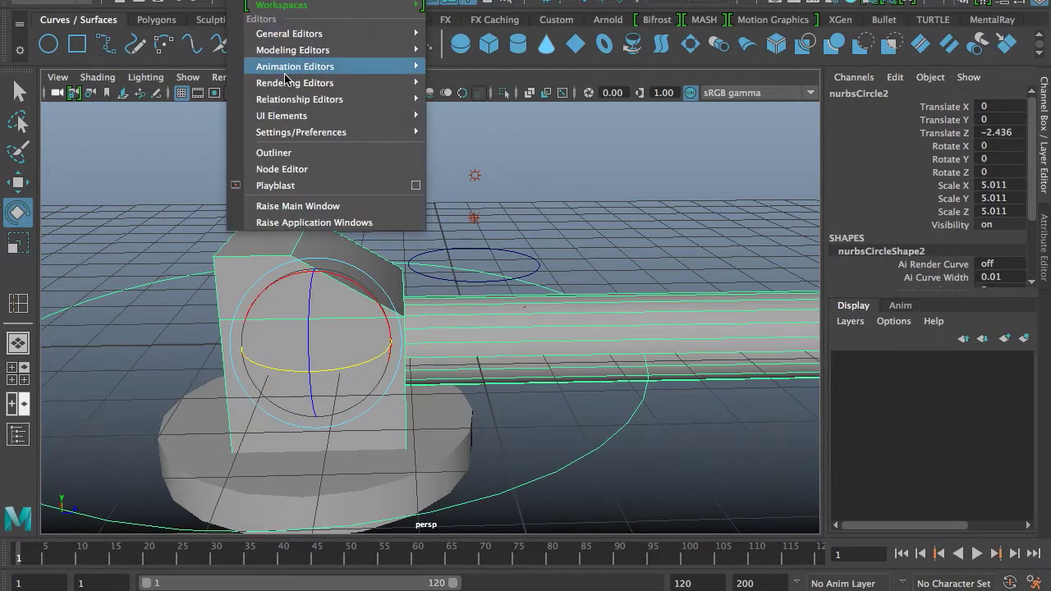
click(279, 157)
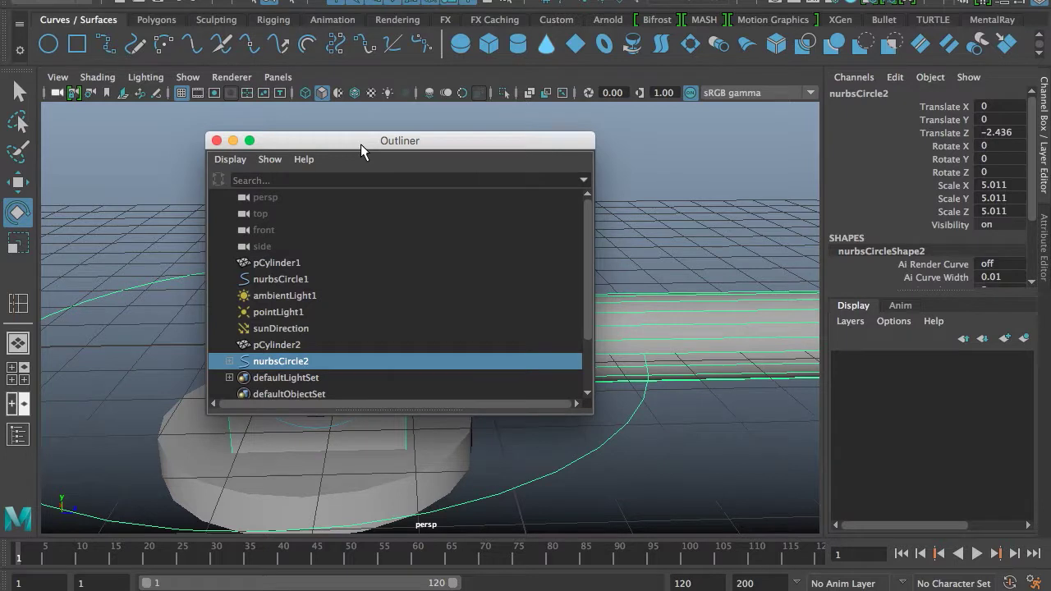
drag(362, 149, 766, 109)
alt+middle_drag(360, 237, 161, 231)
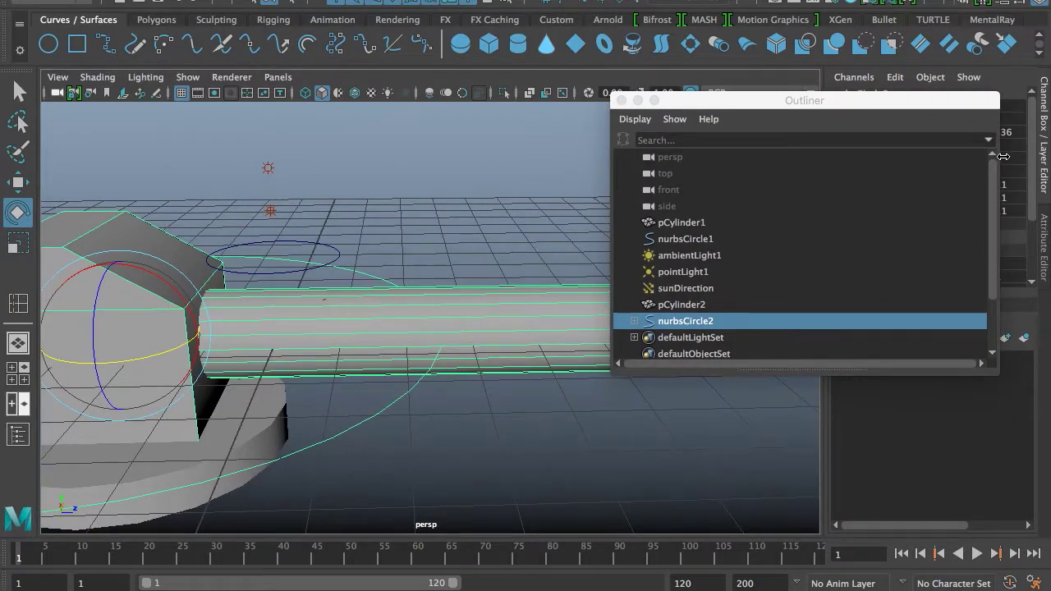
drag(1001, 156, 834, 156)
drag(720, 101, 865, 108)
Parent nurbsCircle1 under nurbsCircle2 in the Outliner, and select nurbsCircle2
scroll(368, 265, down, 5)
click(363, 273)
click(381, 272)
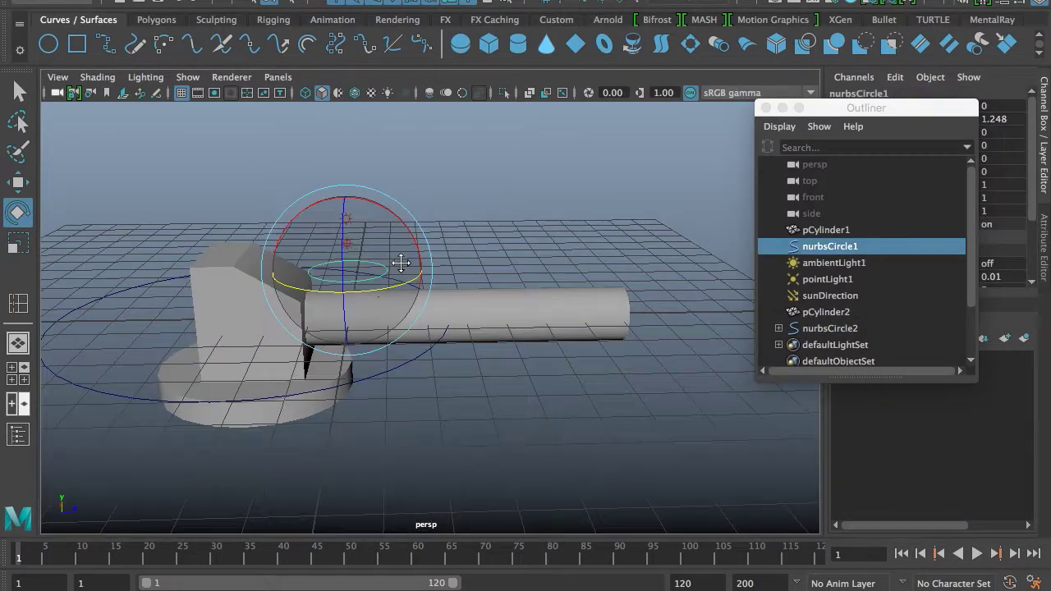
alt+middle_drag(401, 264, 418, 254)
scroll(419, 254, up, 5)
click(427, 366)
drag(235, 304, 535, 232)
drag(820, 246, 813, 328)
click(557, 199)
click(433, 363)
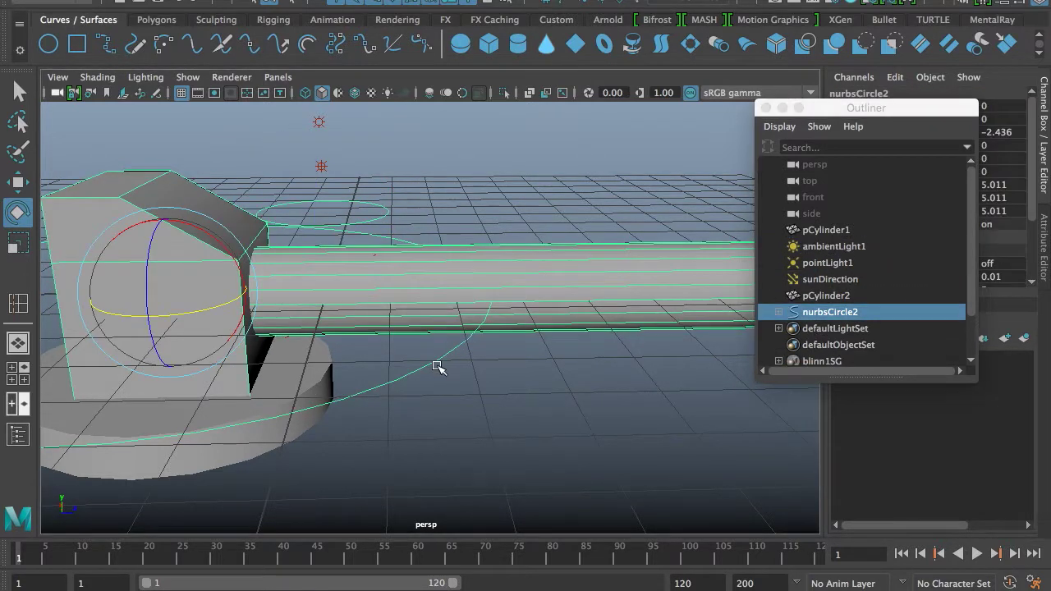
Rotate nurbsCircle2 about -7.613 degrees around Y to test how the cannon and the red cylinder follow
drag(202, 312, 182, 310)
scroll(589, 276, down, 8)
alt+drag(589, 274, 733, 285)
scroll(604, 271, up, 6)
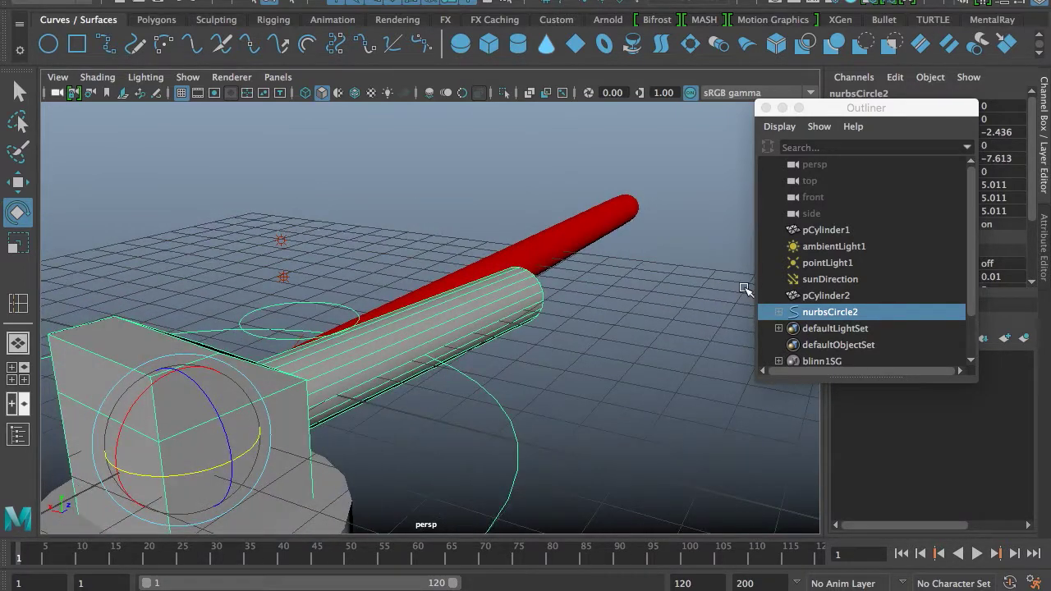
Undo the test rotation and the parenting of nurbsCircle1 under nurbsCircle2
key(super+z)
key(super+z)
key(super+z)
key(super+z)
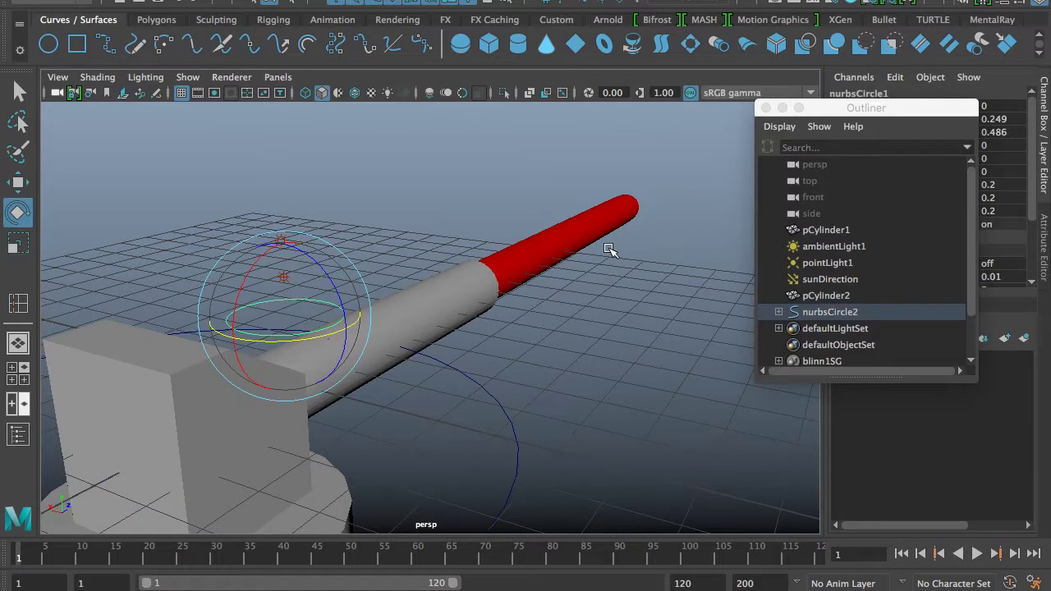
key(ctrl+z)
key(ctrl+z)
key(ctrl+z)
key(ctrl+z)
key(ctrl+z)
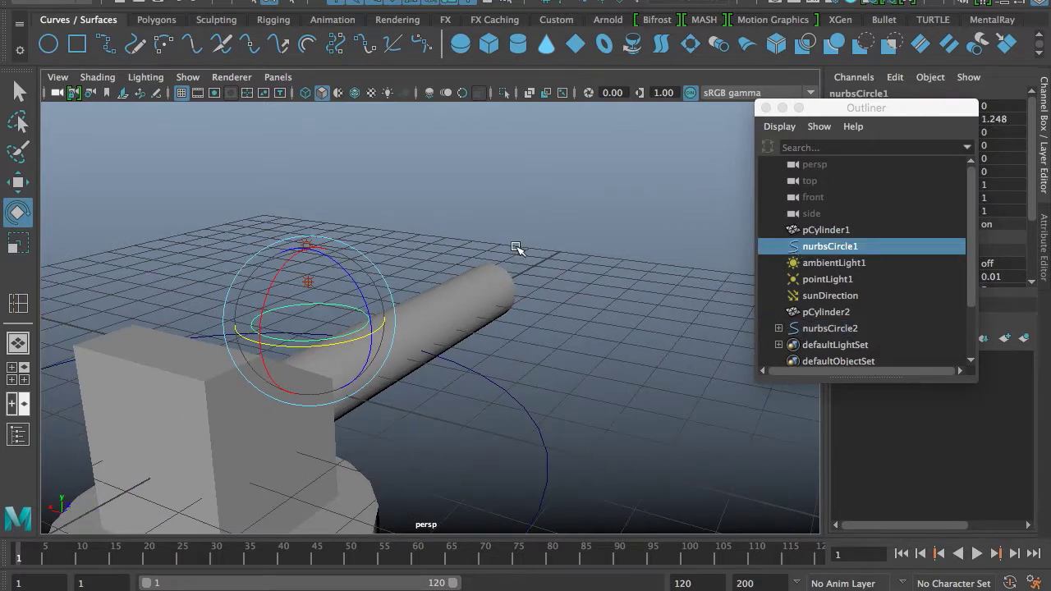
click(299, 1)
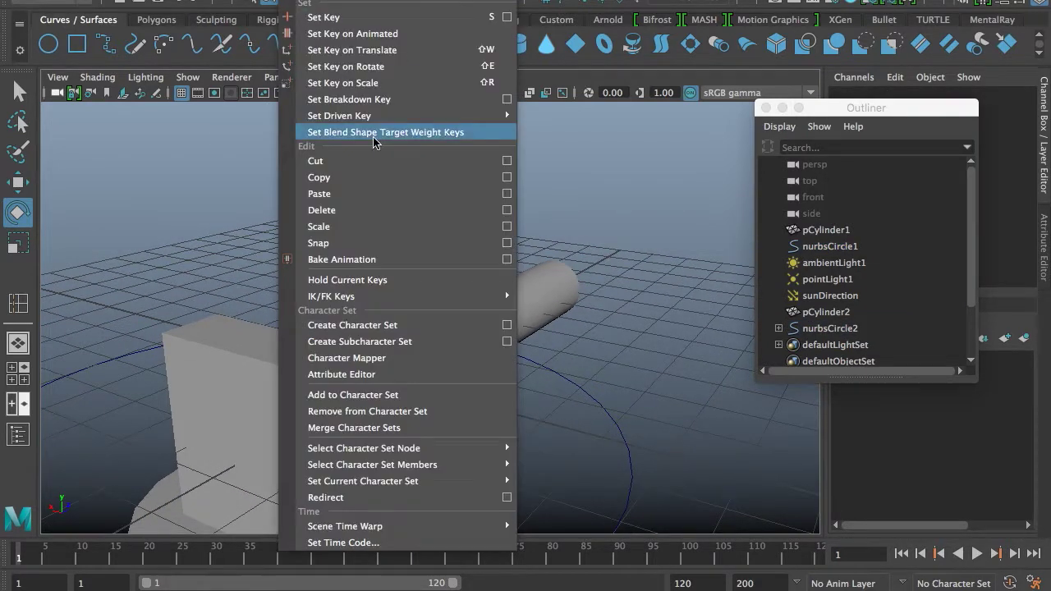
click(627, 183)
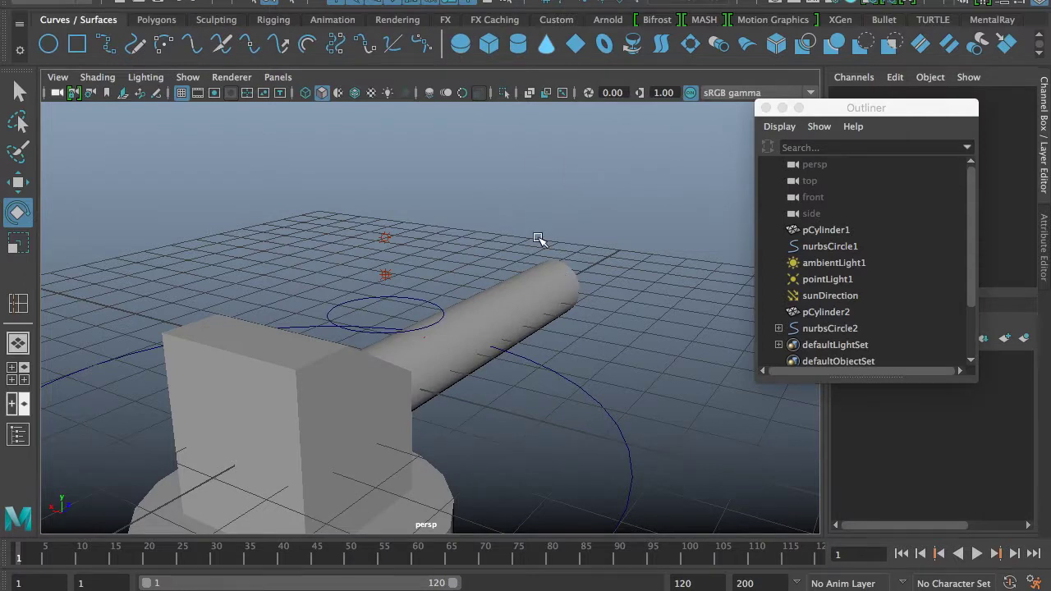
key(ctrl+z)
key(ctrl+z)
key(ctrl+z)
key(ctrl+z)
key(shift+z)
scroll(538, 219, up, 3)
scroll(537, 217, down, 5)
scroll(536, 220, up, 2)
alt+middle_drag(585, 241, 576, 220)
key(ctrl+z)
key(ctrl+z)
key(ctrl+z)
Group nurbsCircle2 together with its child parts
click(790, 330)
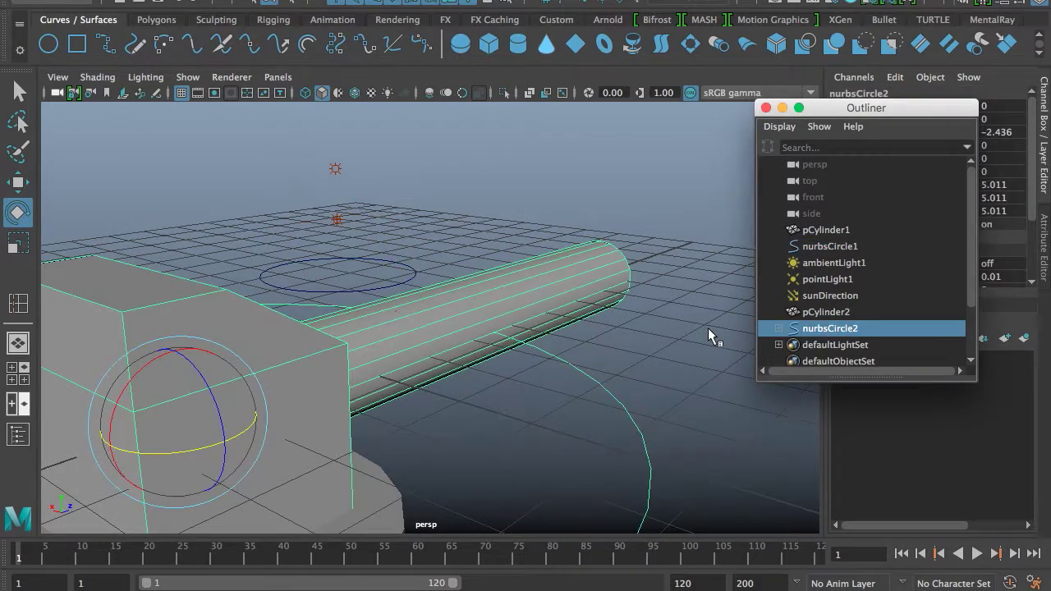
alt+middle_drag(532, 330, 530, 313)
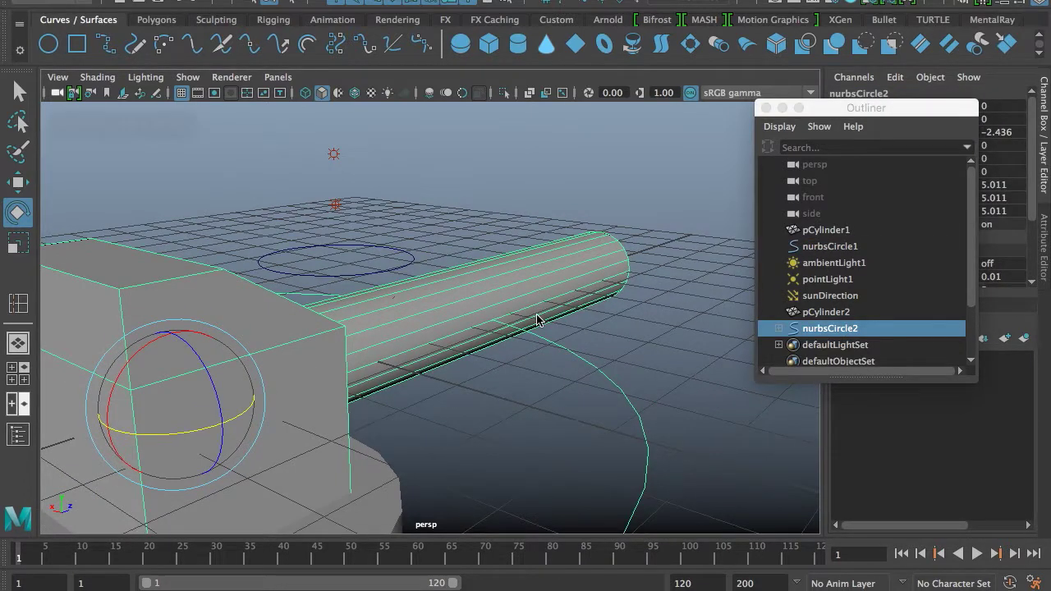
key(ctrl+g)
Move nurbsCircle1 and pCylinder1 into the new group, expand the group and select pCylinder1 in it
click(829, 246)
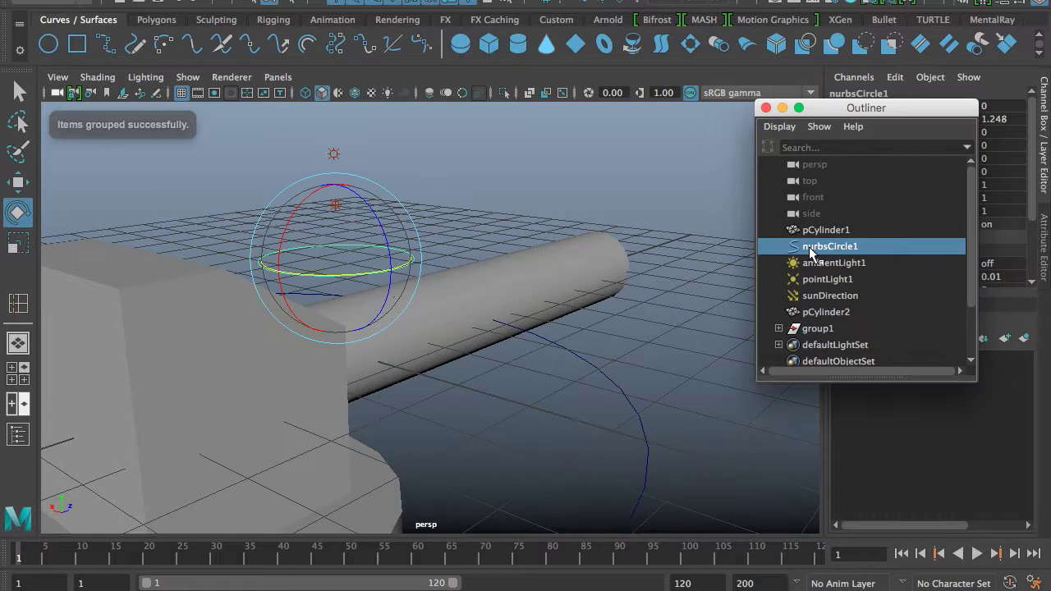
ctrl+click(818, 230)
drag(818, 231, 819, 325)
click(813, 297)
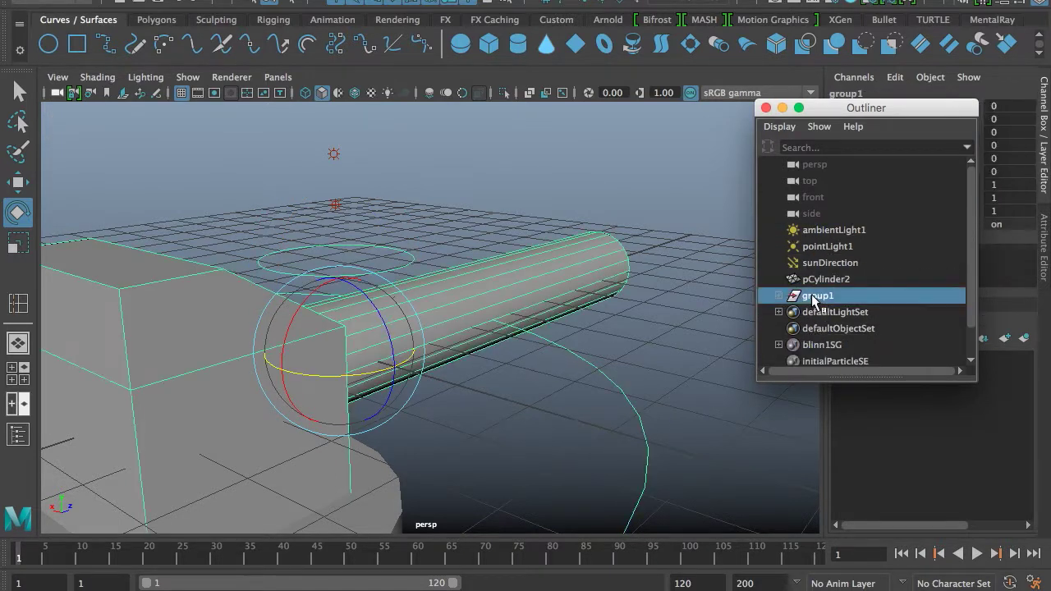
click(779, 296)
click(824, 346)
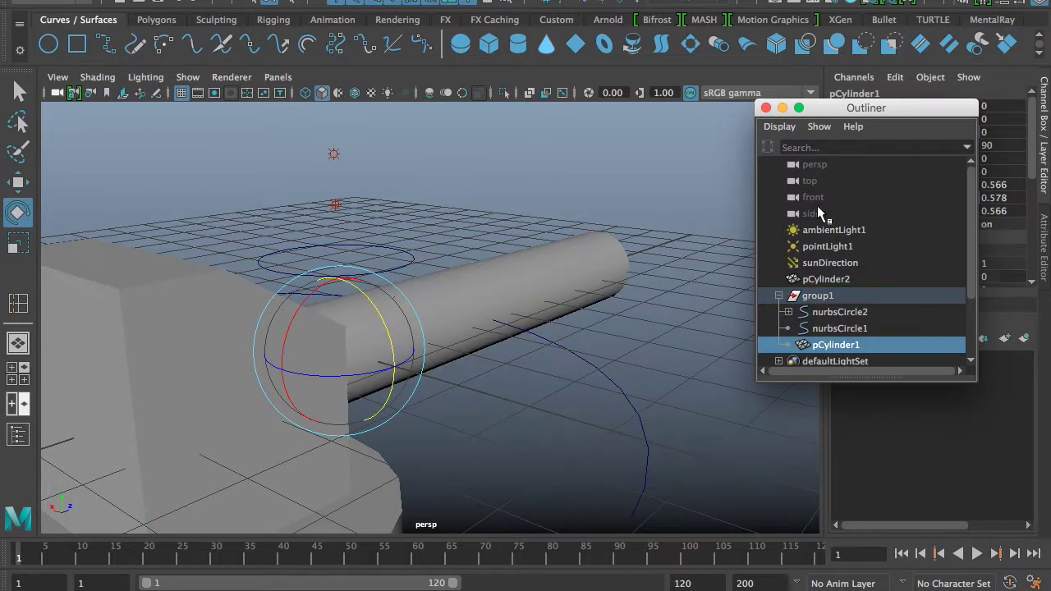
Move nurbsCircle2 out of group1 to the scene's top level and rename it Turret
alt+middle_drag(647, 281, 653, 254)
click(818, 330)
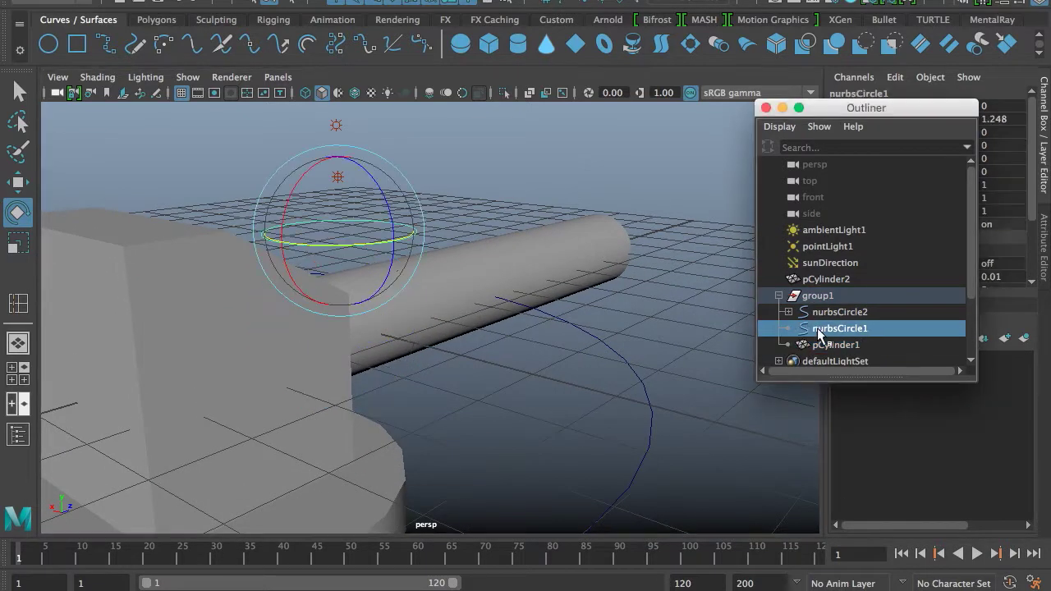
click(810, 313)
drag(826, 315, 833, 294)
double_click(832, 296)
key(BackSpace)
key(Return)
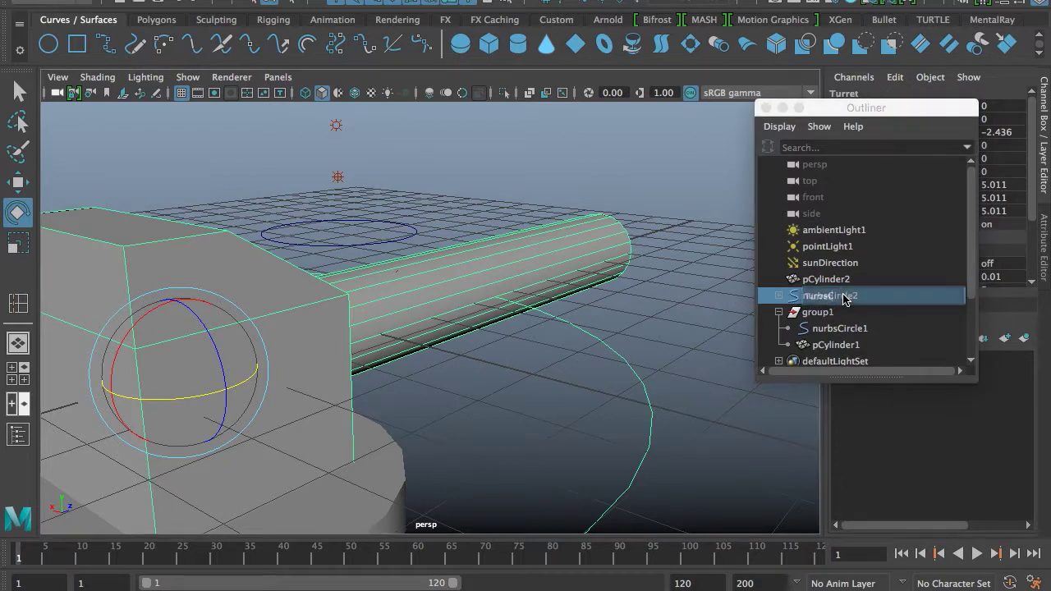
Parent group1, with the small circle and the red beam cylinder, under the Turret control
click(821, 312)
drag(818, 317, 819, 301)
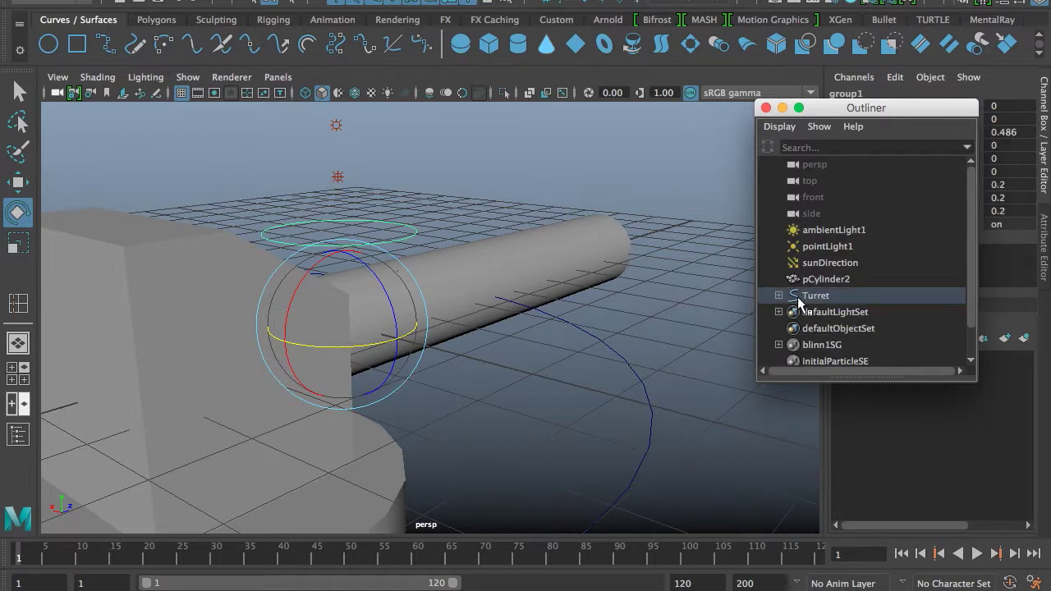
scroll(610, 331, down, 5)
alt+drag(610, 331, 675, 325)
click(677, 325)
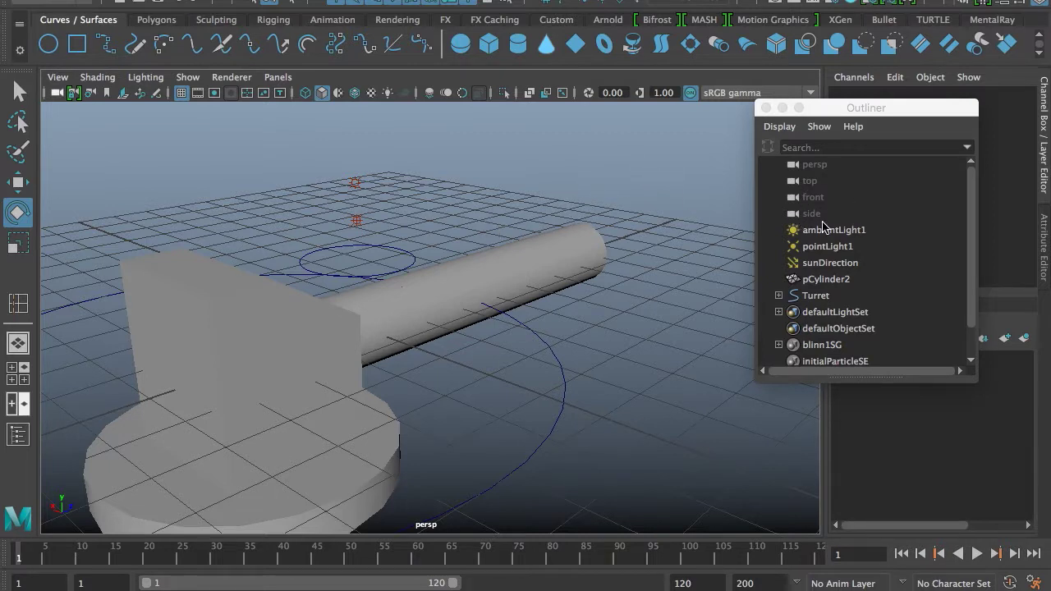
Rotate the Turret control sideways to test how all its children follow, and undo the rotation
click(812, 306)
scroll(671, 286, up, 5)
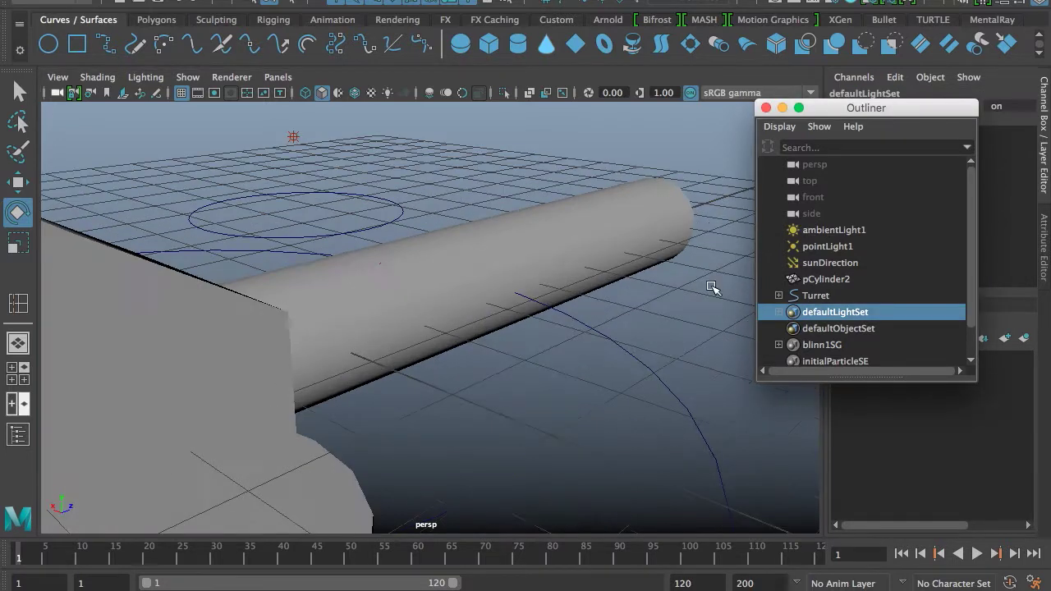
click(811, 295)
scroll(698, 302, down, 5)
click(809, 283)
alt+drag(431, 358, 362, 395)
click(847, 298)
drag(279, 387, 140, 420)
scroll(400, 376, down, 5)
key(super+z)
Put the Outliner away and set a keyframe on the Turret control at frame 1
scroll(436, 370, up, 5)
scroll(454, 376, down, 4)
click(783, 108)
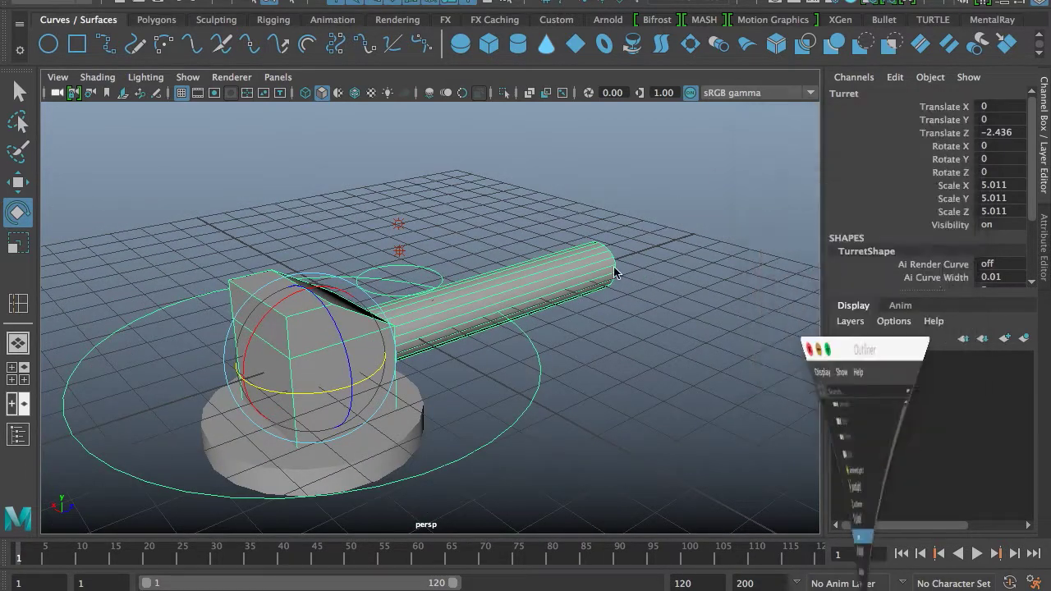
scroll(608, 276, down, 5)
alt+drag(580, 287, 586, 275)
scroll(586, 275, up, 8)
alt+drag(192, 381, 164, 447)
key(s)
Rotate the Turret control sideways near frame 20, keyframe it, and scrub back to frame 1
drag(49, 562, 145, 559)
key(e)
drag(312, 321, 226, 333)
key(s)
alt+drag(310, 391, 384, 386)
drag(144, 554, 17, 559)
Select nurbsCircle1 above the barrel and set a keyframe on it at frame 23
drag(302, 247, 320, 282)
click(168, 561)
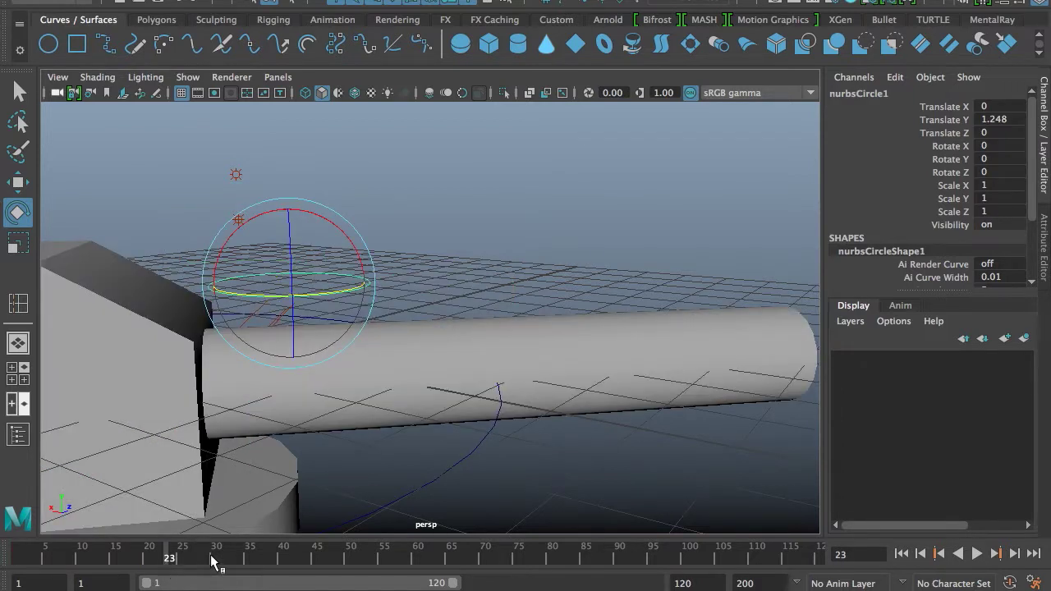
key(s)
Set nurbsCircle1's Translate Z to 5 at frame 30 and keyframe it
drag(188, 563, 215, 561)
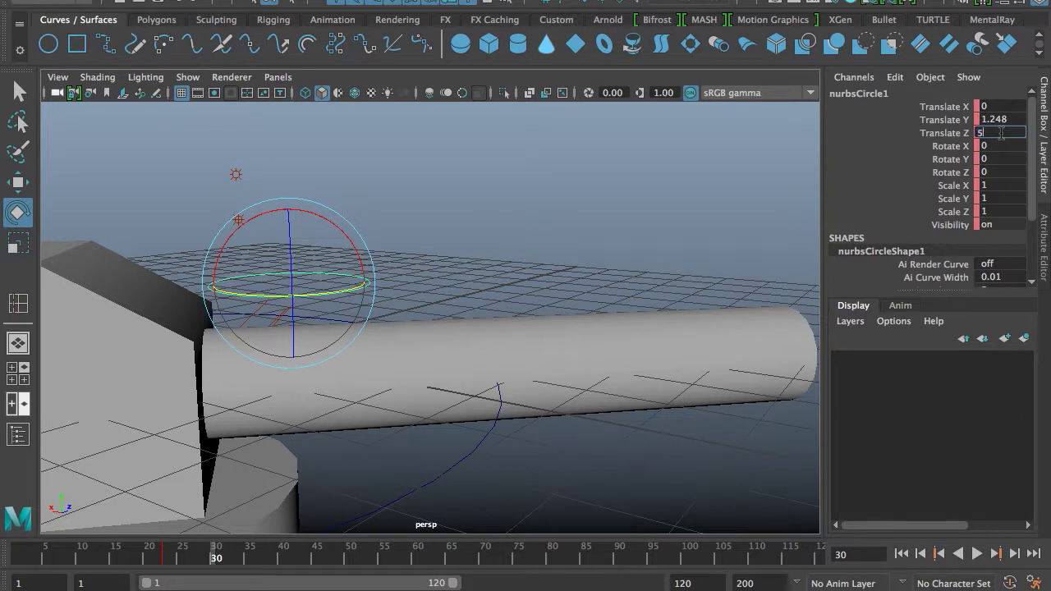
key(Return)
key(s)
Clear the selection and play the animation from frame 1 to review the turret turning and firing
key(w)
drag(219, 552, 17, 559)
click(571, 436)
alt+drag(659, 406, 621, 419)
scroll(621, 418, down, 5)
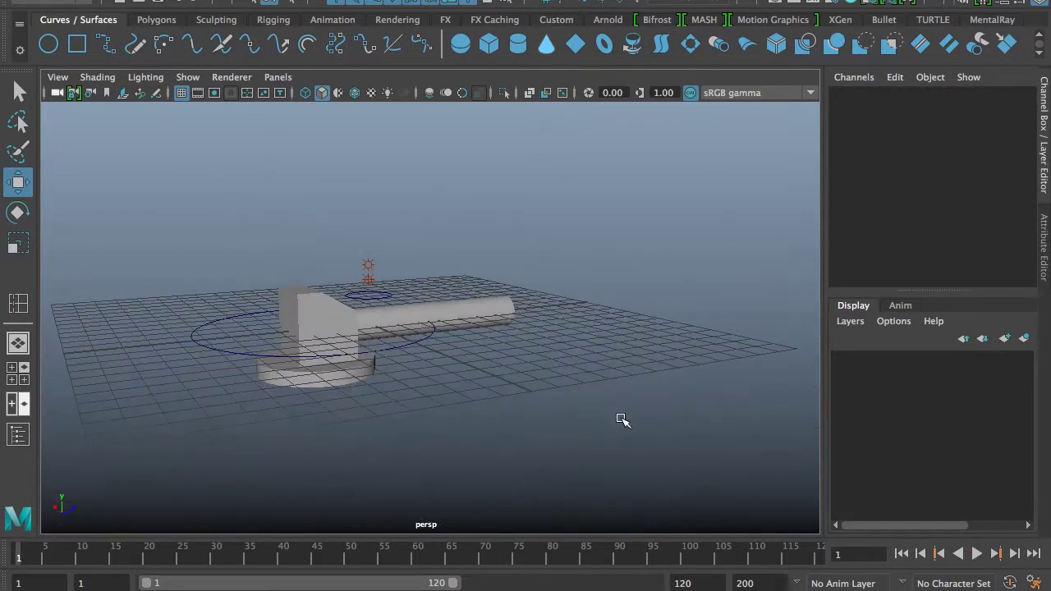
scroll(622, 418, up, 3)
click(976, 558)
alt+middle_drag(569, 446, 495, 441)
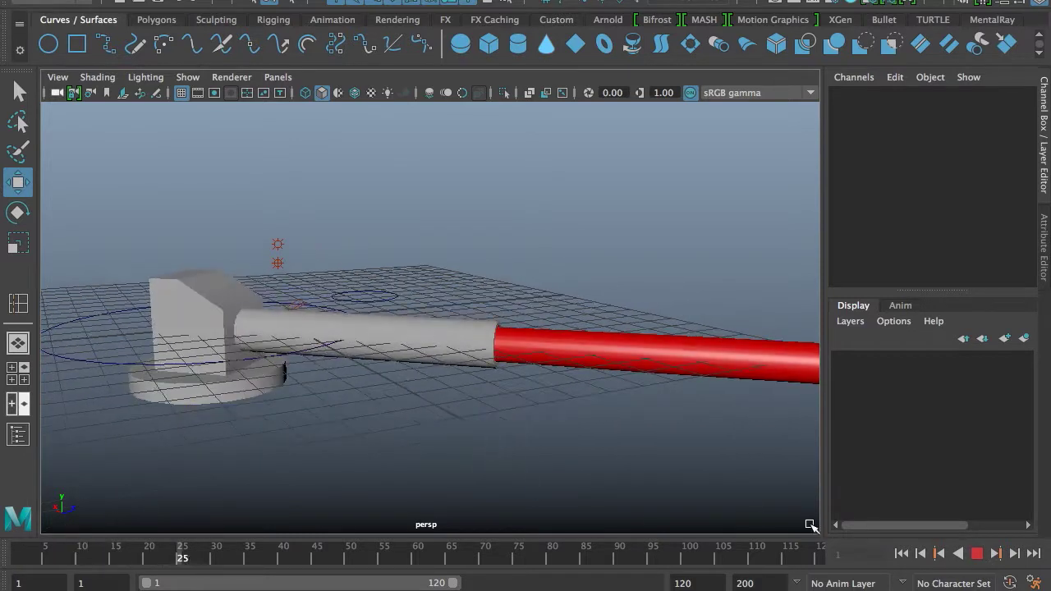
click(976, 553)
Replay the animation from frame 1 with the view behind the turret, and stop at frame 57
drag(146, 563, 14, 517)
alt+drag(66, 406, 745, 443)
click(977, 553)
alt+drag(511, 370, 593, 394)
click(977, 553)
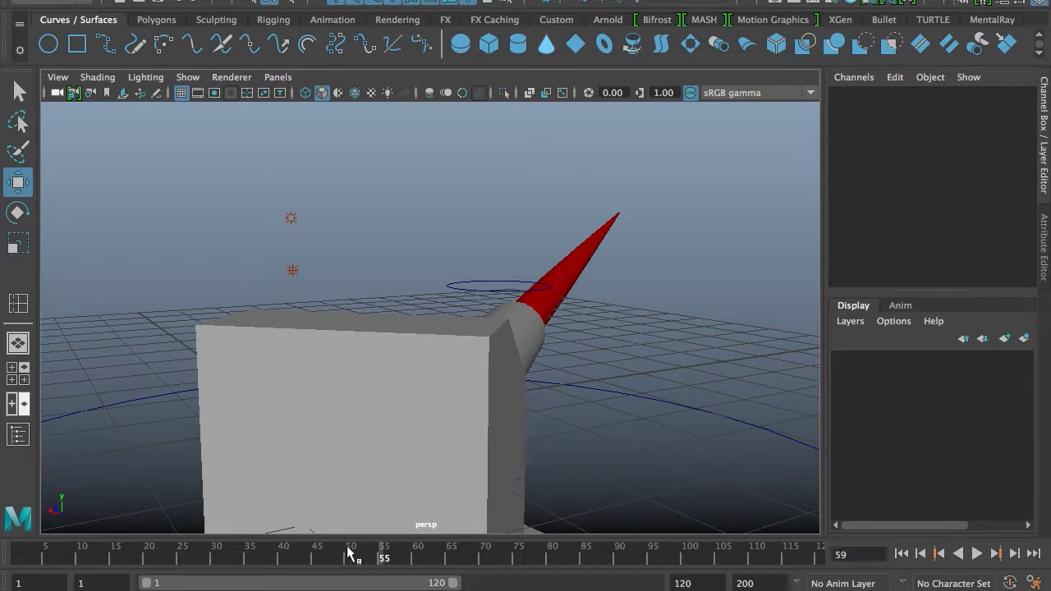
click(977, 553)
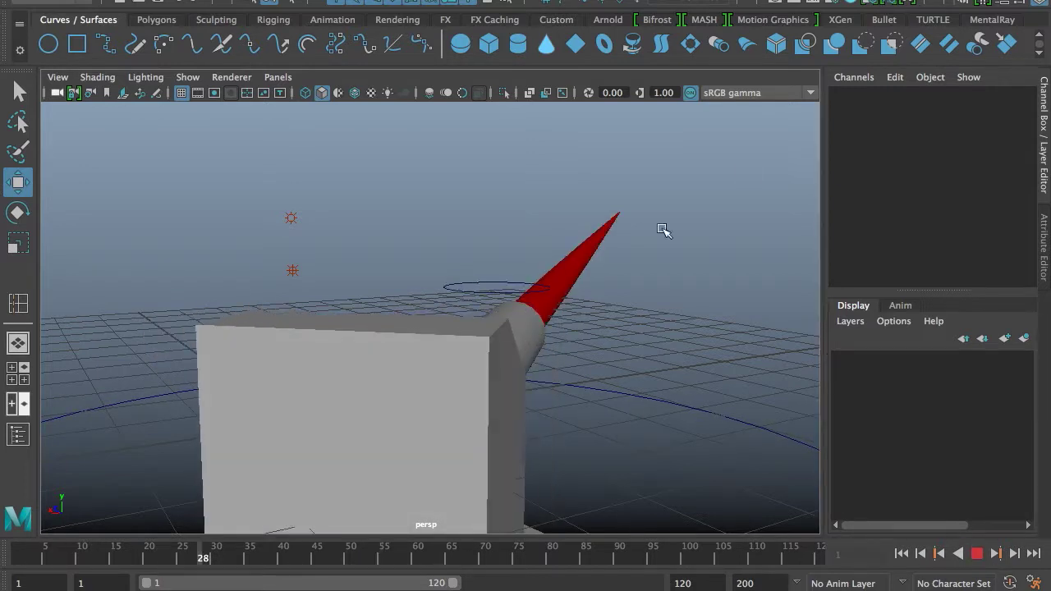
key(Escape)
Frame the turret and beam from behind and render frame 57 with mental ray
alt+drag(654, 361, 529, 331)
alt+drag(537, 148, 579, 199)
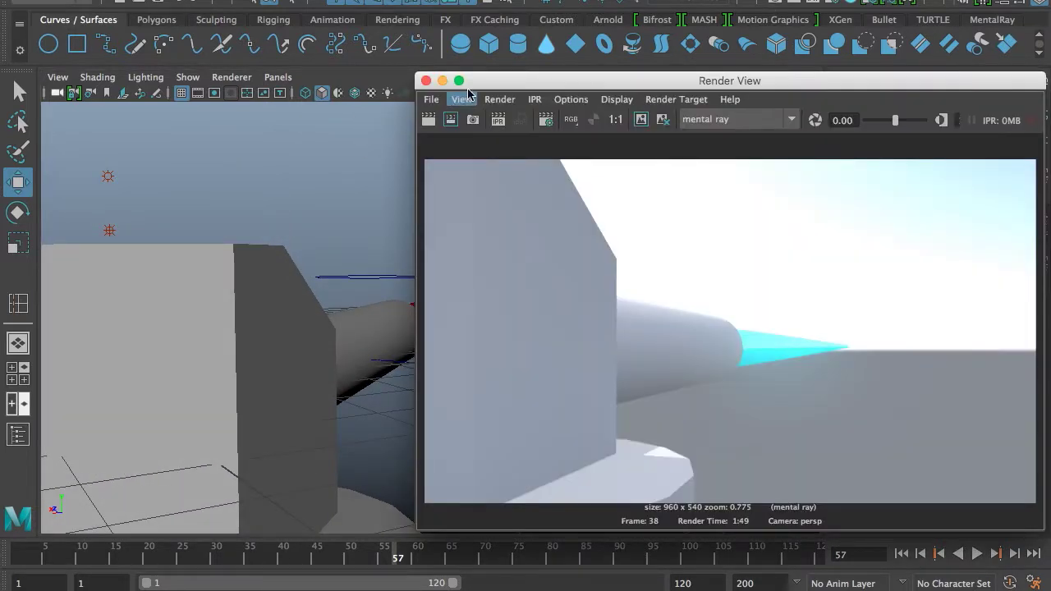
drag(470, 87, 321, 83)
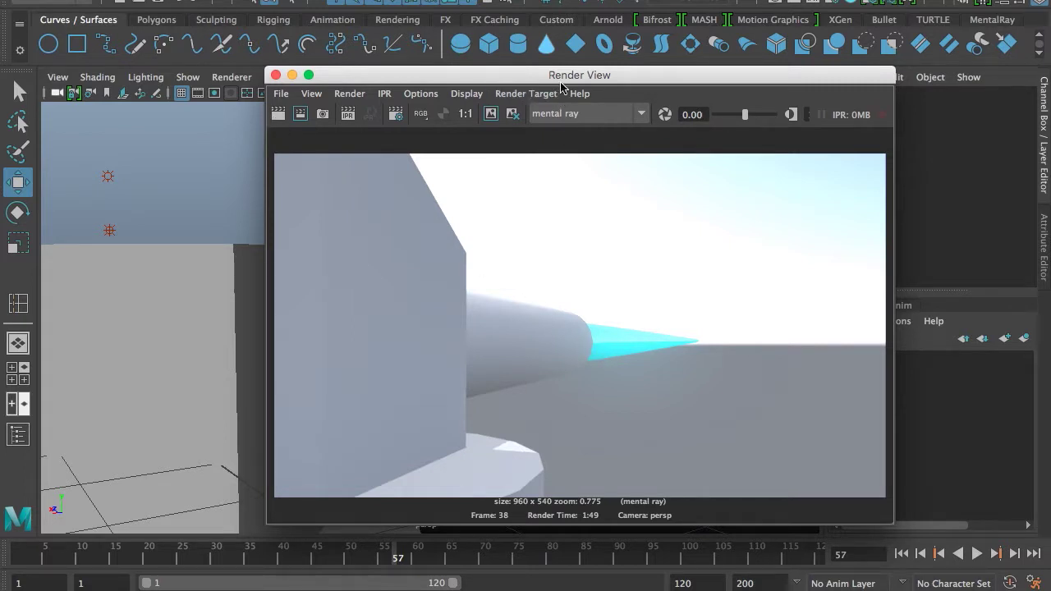
drag(563, 75, 522, 64)
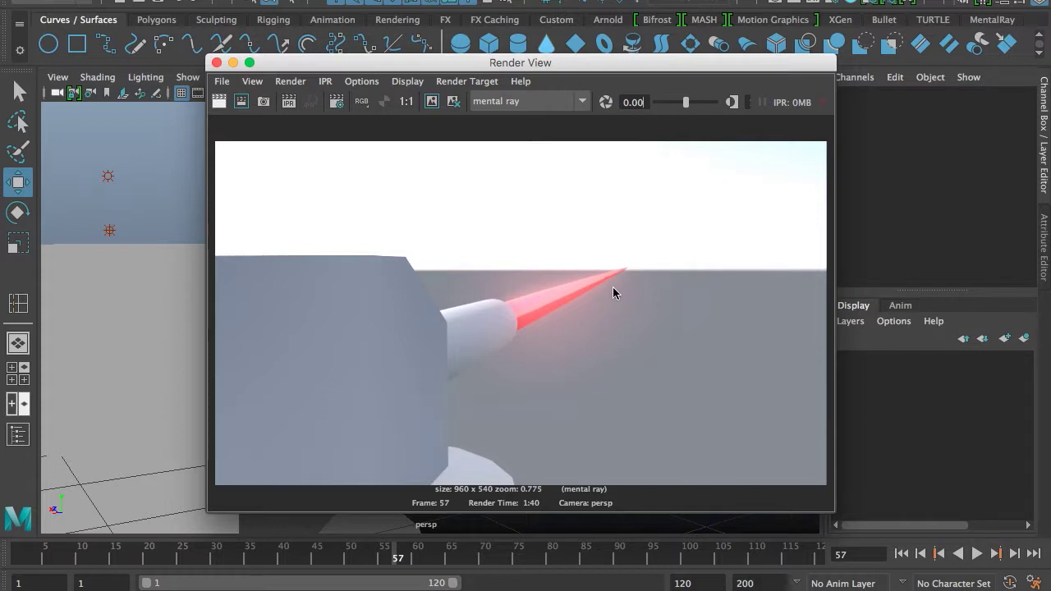
Select the red beam cylinder and look through its blinn1 material attributes and available shader types
drag(268, 64, 127, 127)
click(454, 305)
key(ctrl+a)
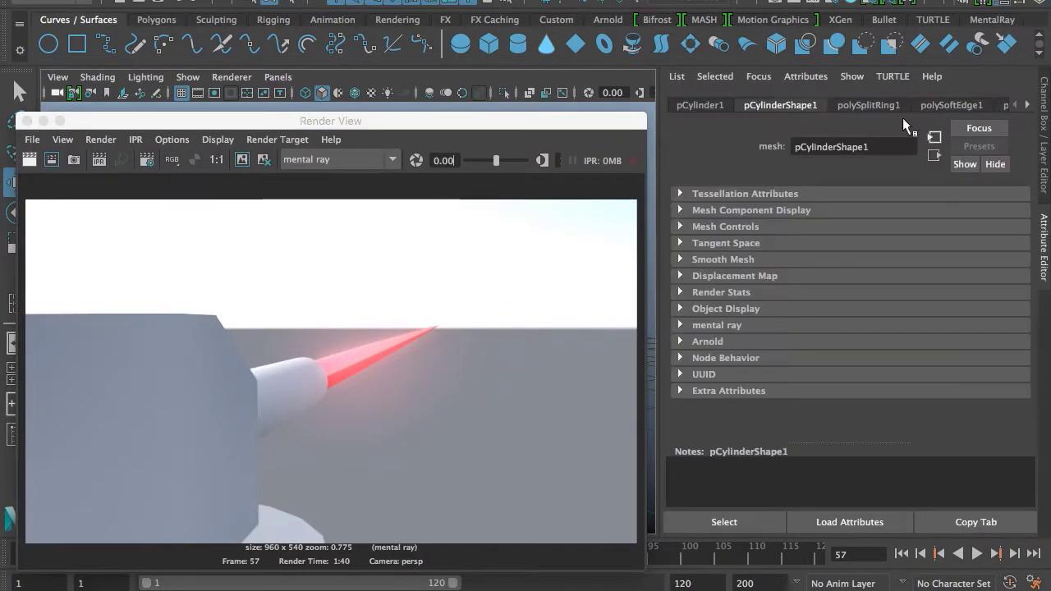
click(1028, 106)
click(1028, 105)
click(986, 105)
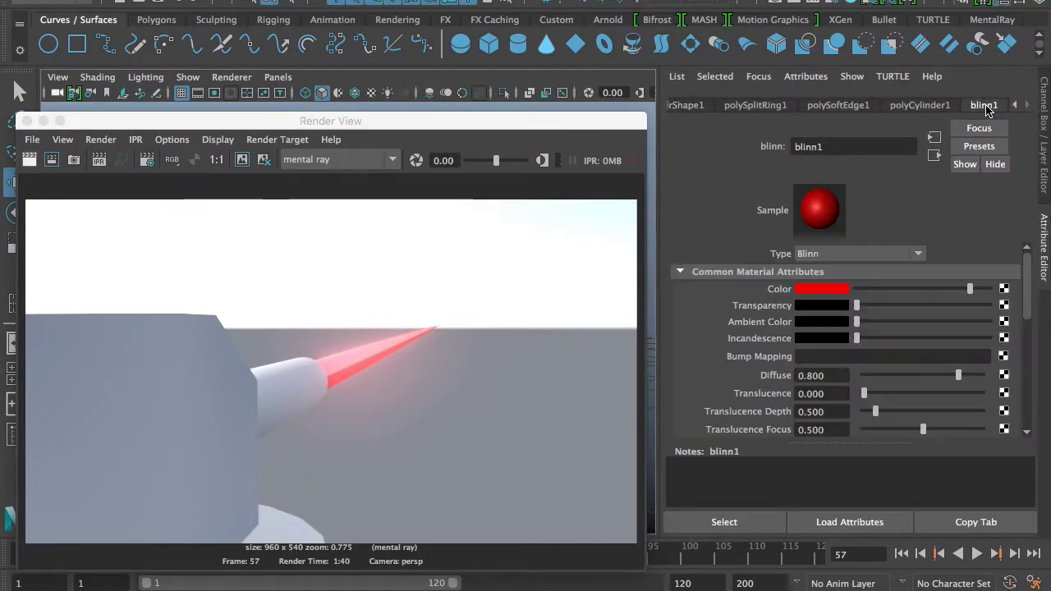
click(852, 254)
scroll(817, 349, down, 1)
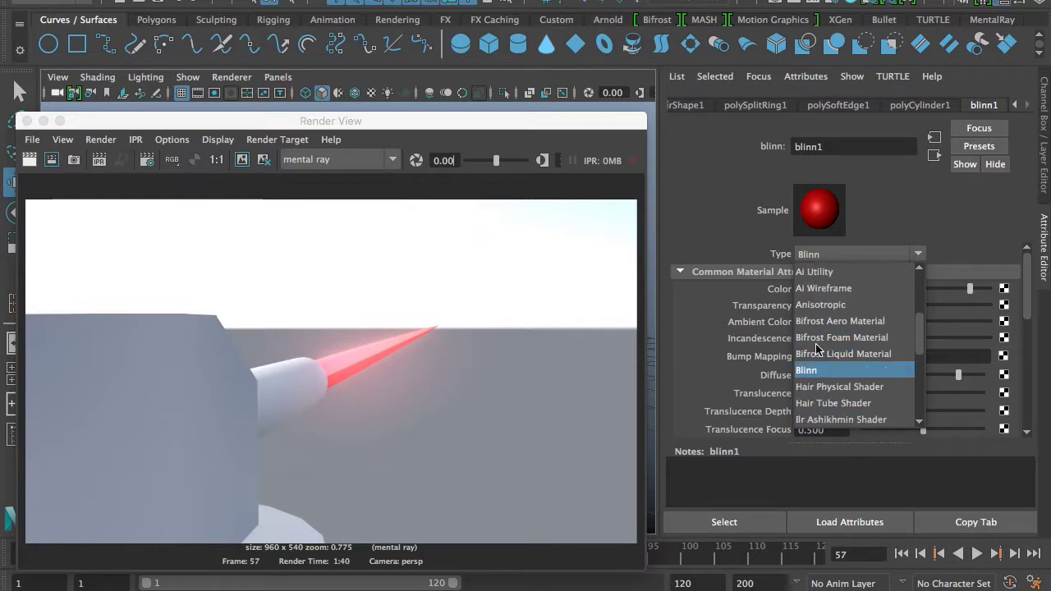
click(879, 245)
Examine the beam's red glow in the frame 57 render beside the turret in the viewport
drag(550, 124, 712, 74)
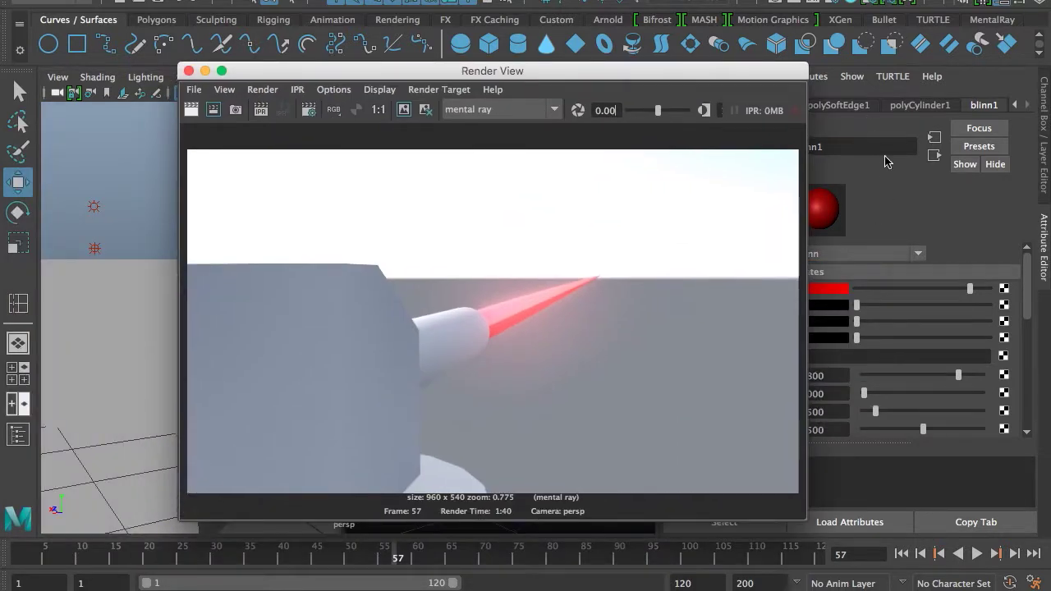
drag(608, 75, 853, 79)
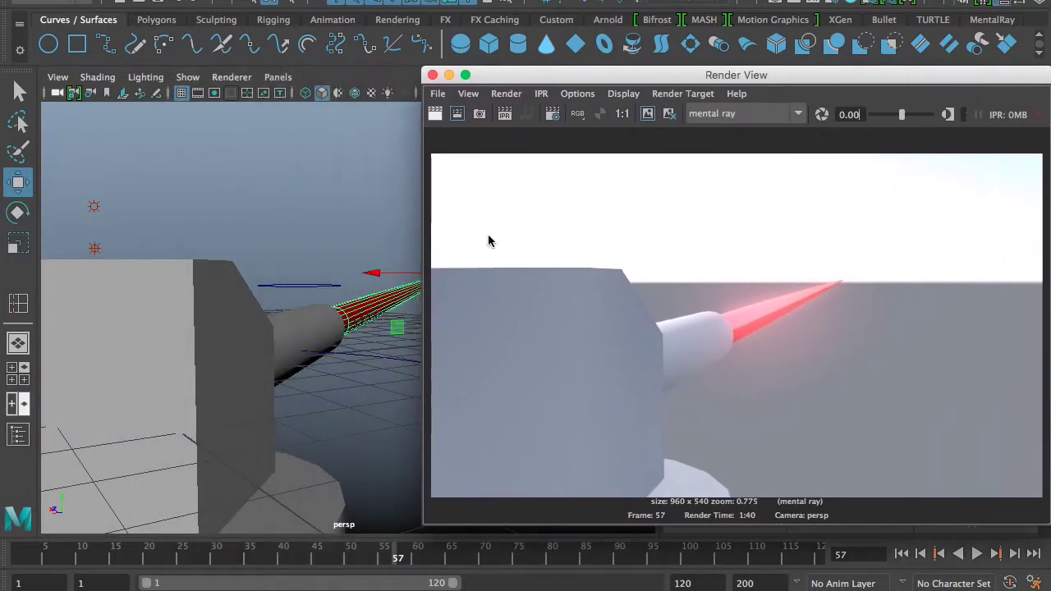
click(374, 218)
drag(640, 74, 559, 63)
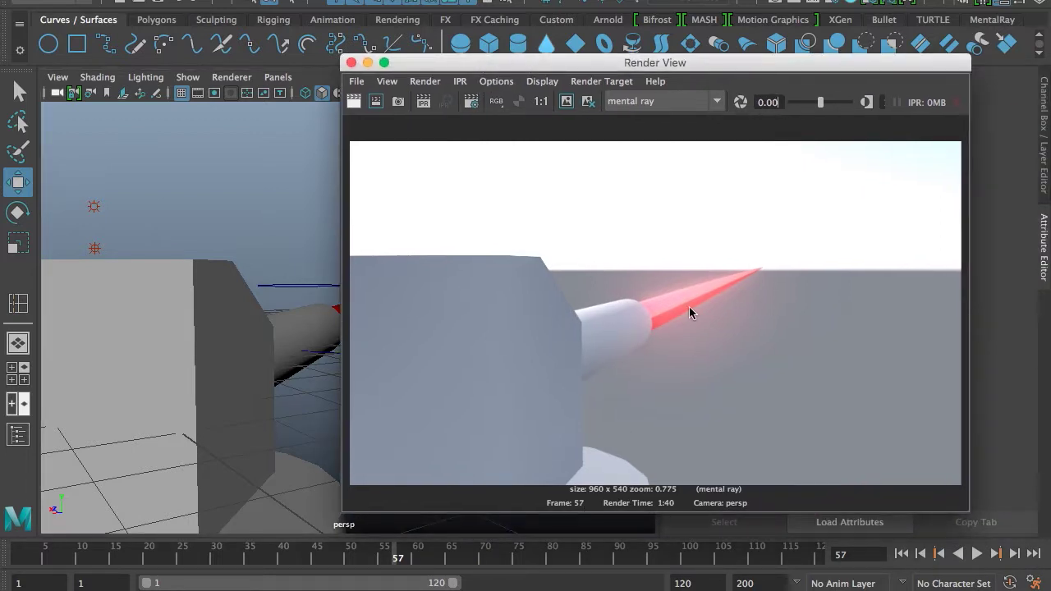
drag(658, 72, 645, 65)
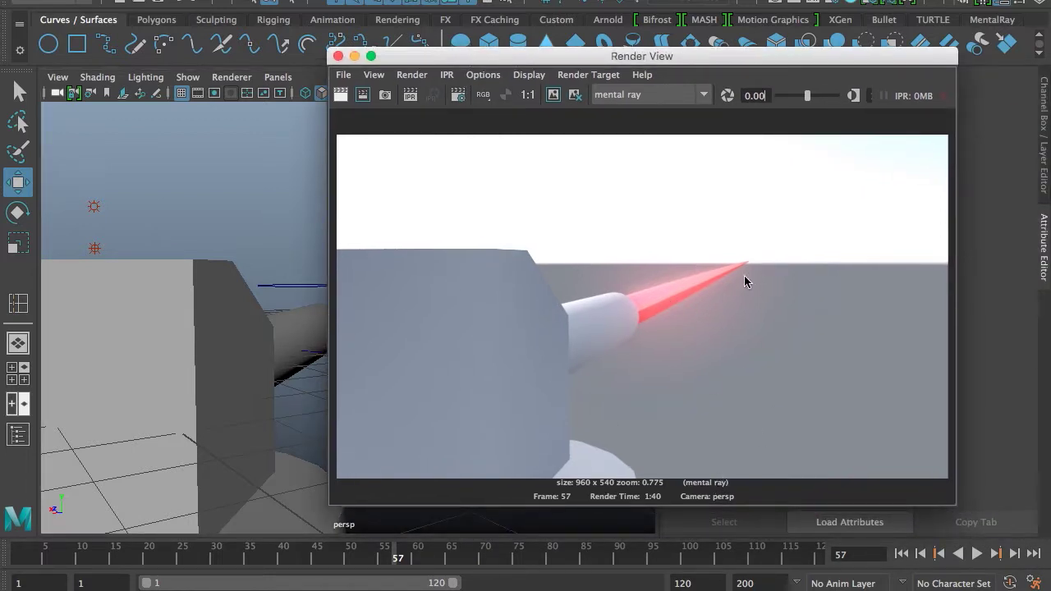
drag(411, 59, 390, 125)
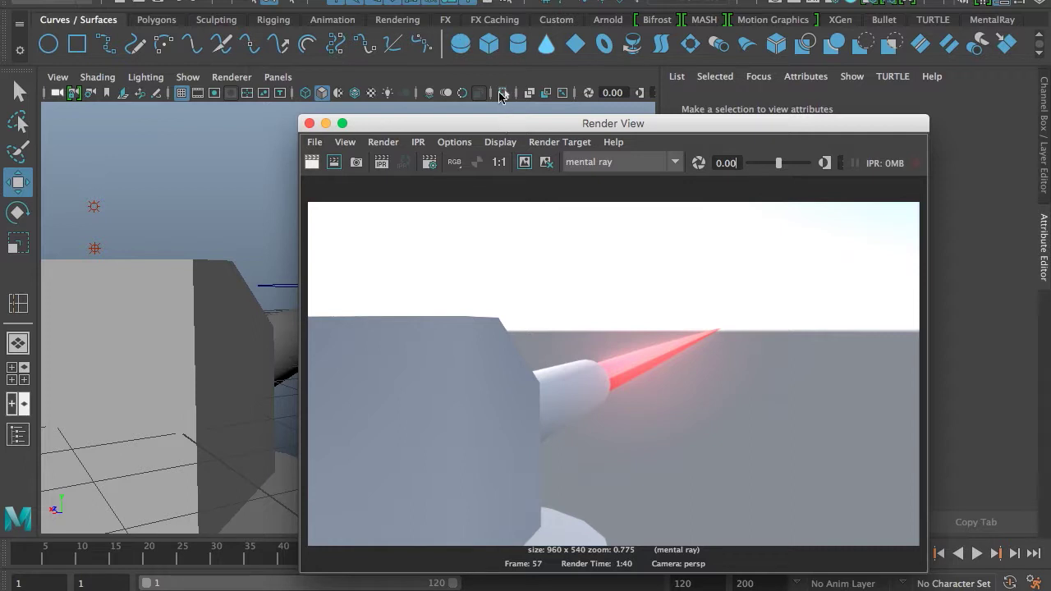
drag(495, 129, 582, 90)
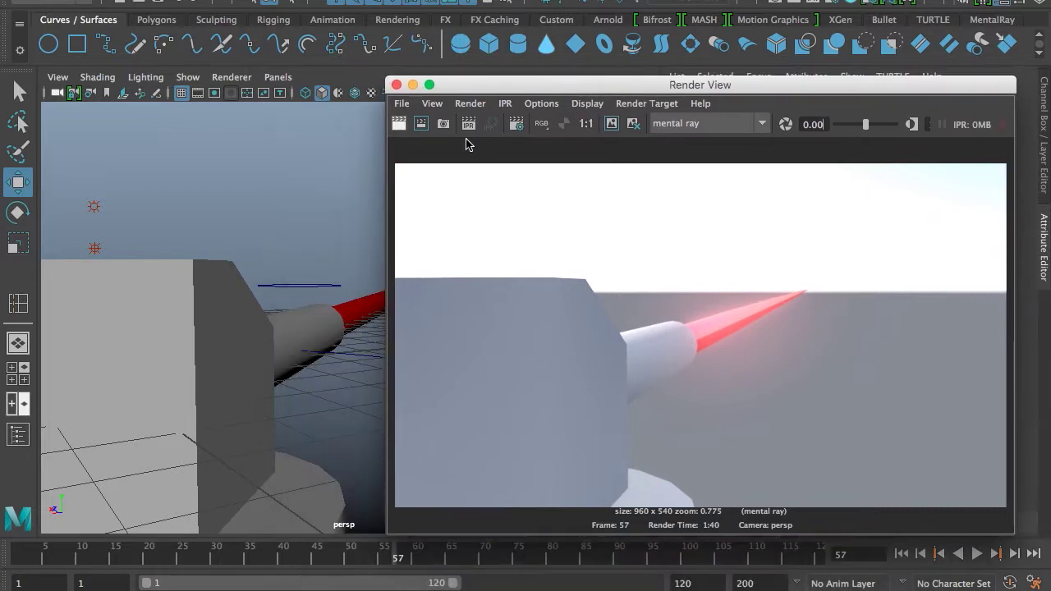
drag(450, 89, 434, 79)
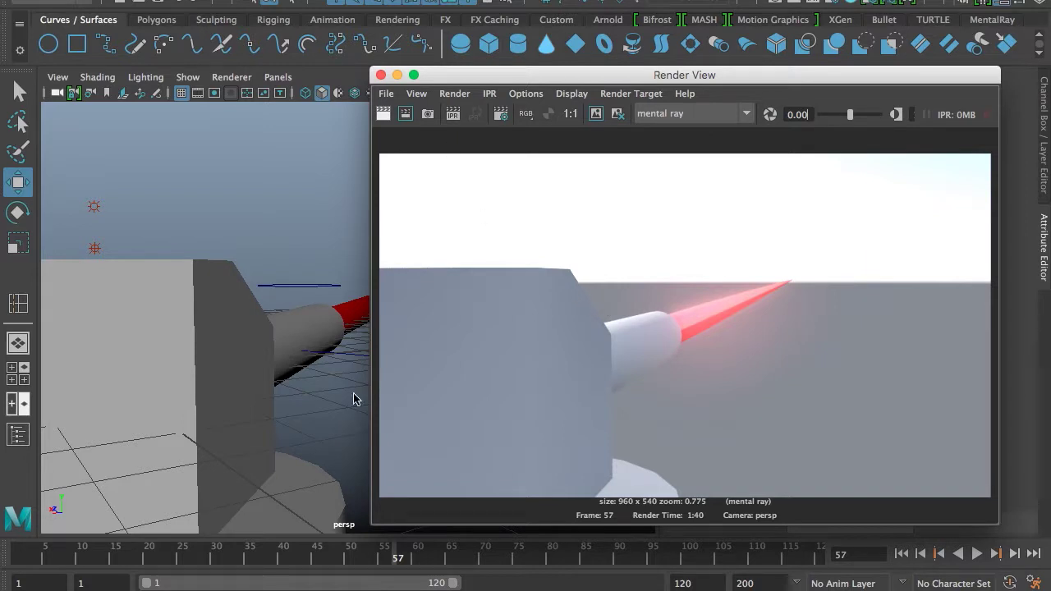
mouse_move(451, 83)
mouse_down()
mouse_move(474, 85)
mouse_move(457, 73)
mouse_up()
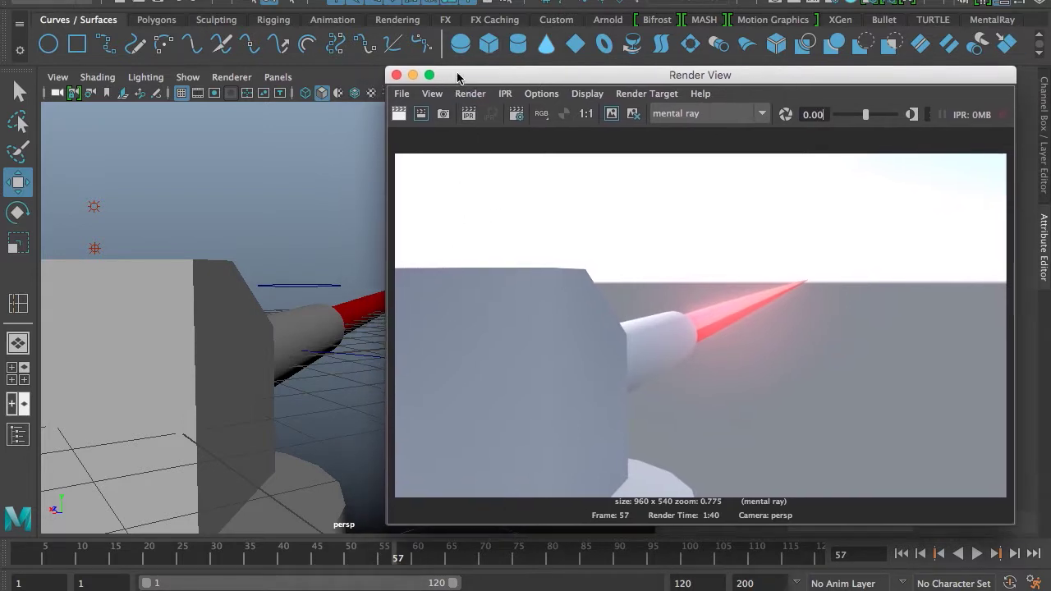
drag(732, 80, 722, 130)
click(334, 184)
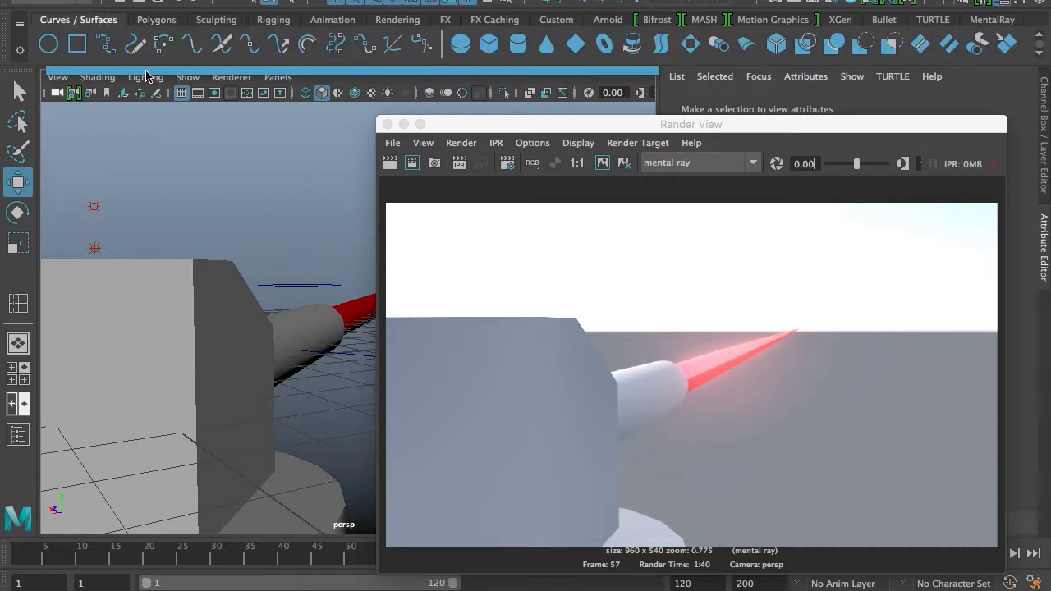
click(73, 93)
drag(461, 125, 443, 127)
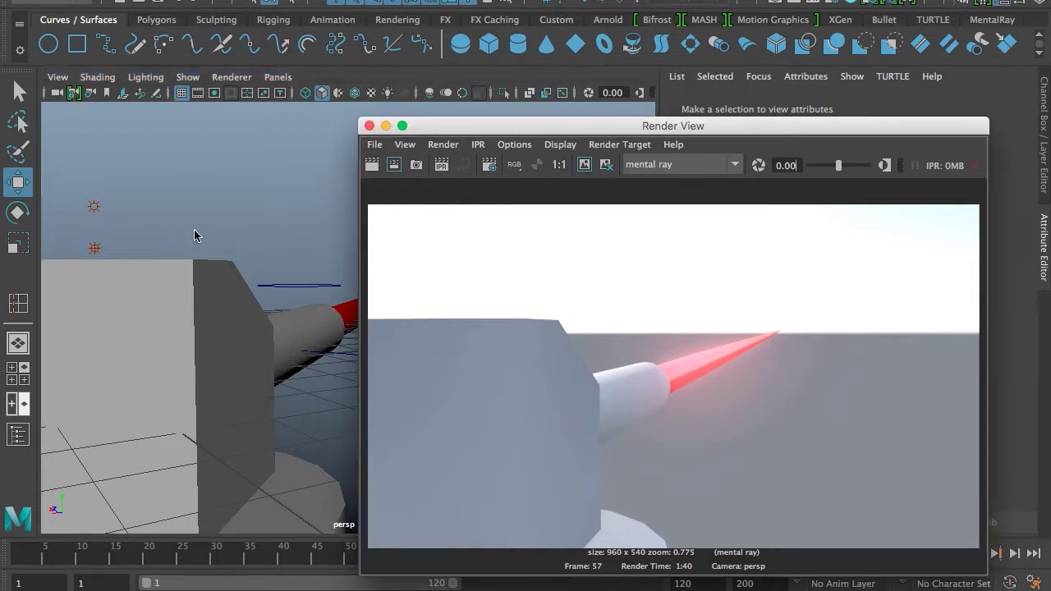
click(194, 231)
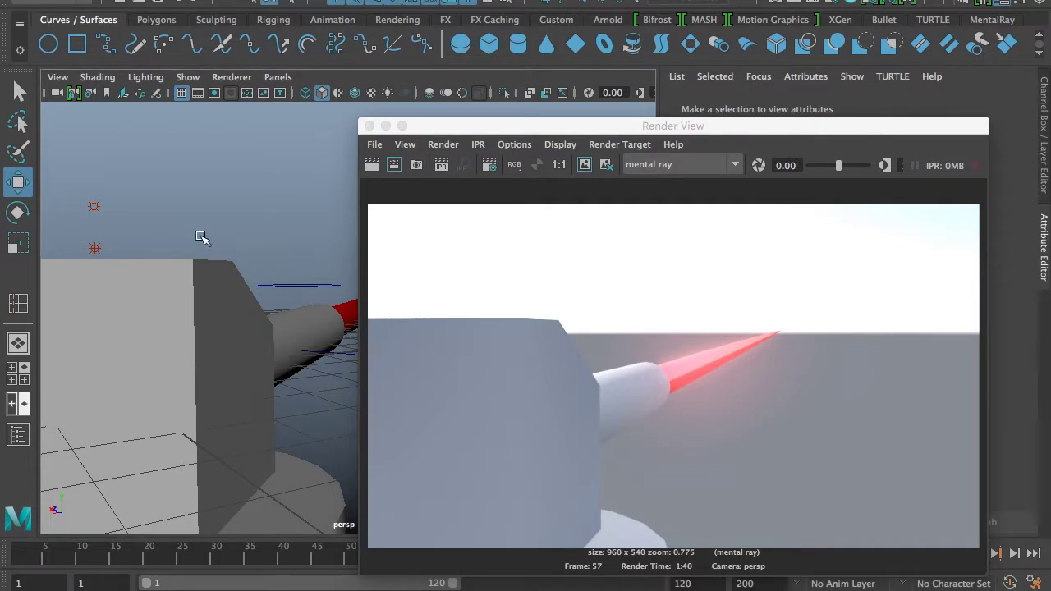
drag(429, 128, 491, 105)
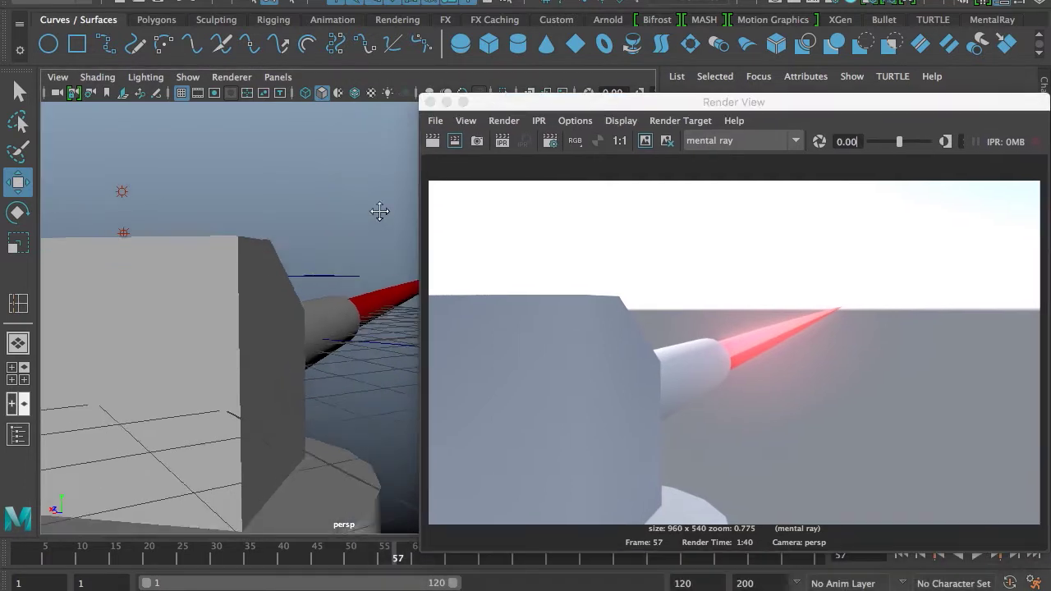
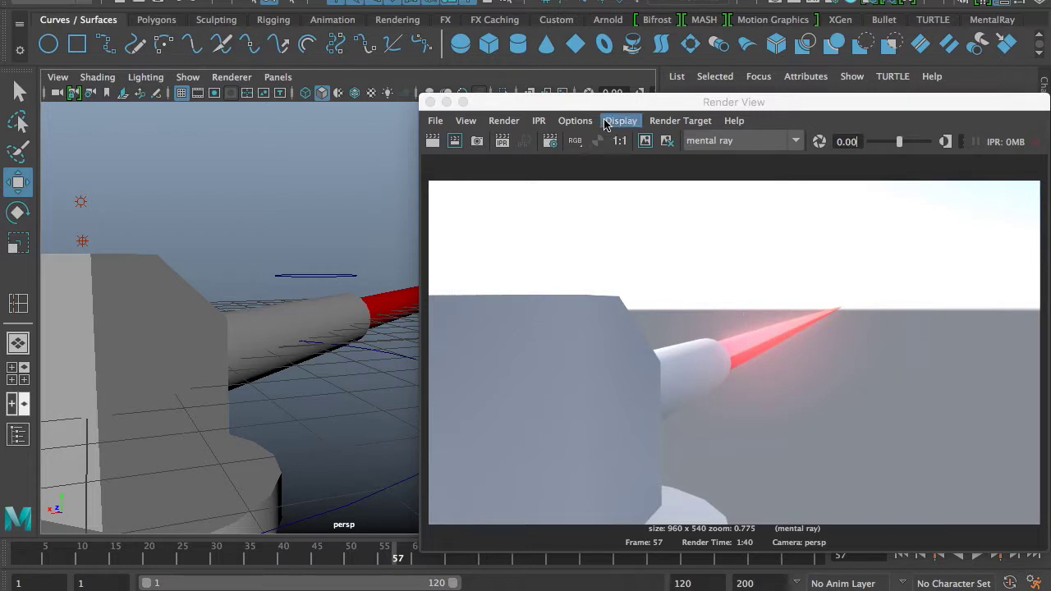
drag(655, 106, 884, 116)
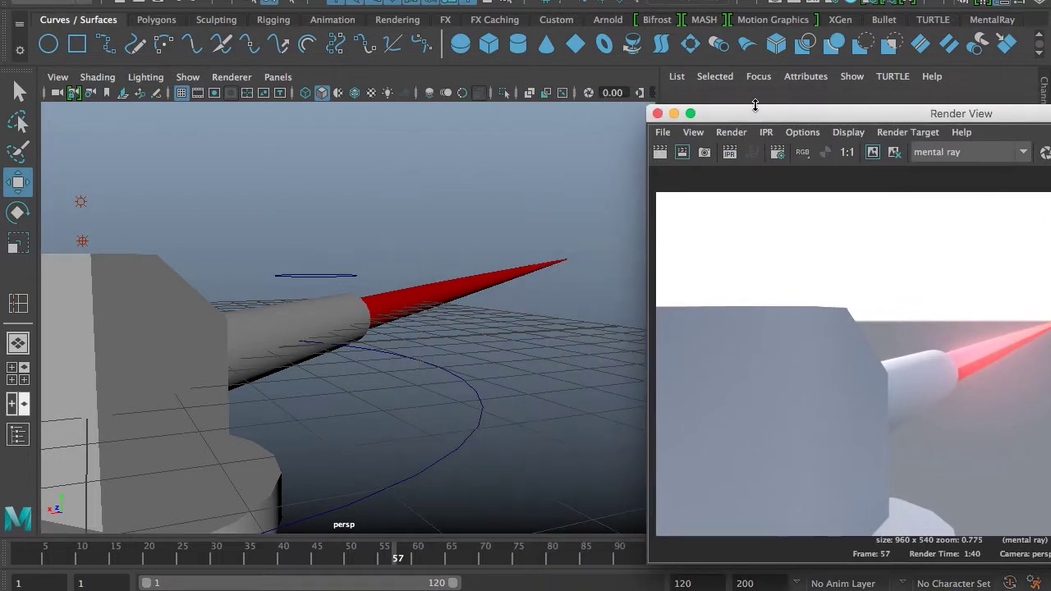
drag(754, 113, 407, 67)
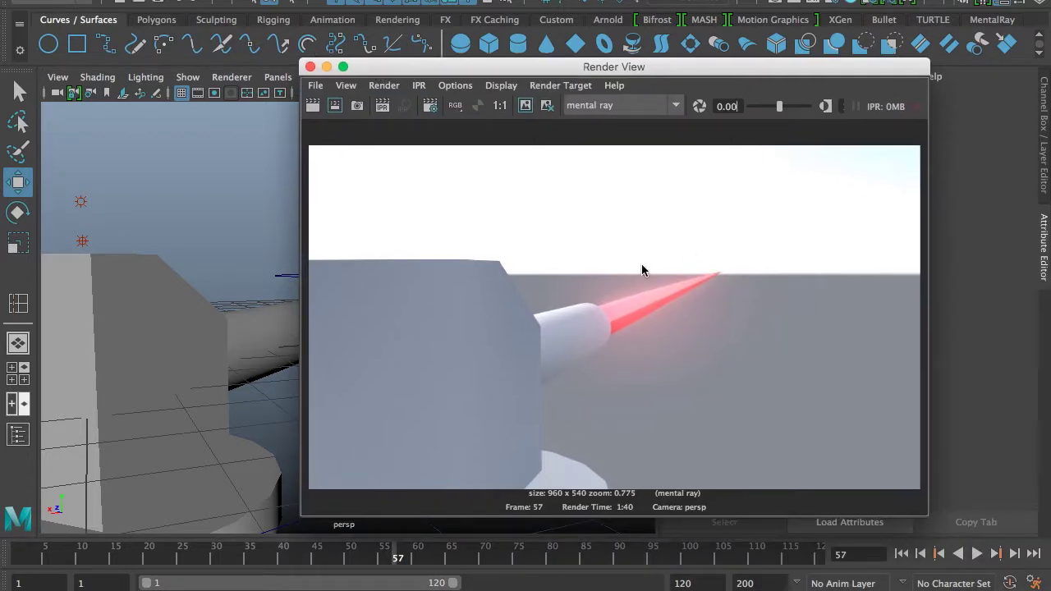
Move the render aside and select the red beam cylinder in the viewport to show its blinn1 material
drag(550, 68, 781, 198)
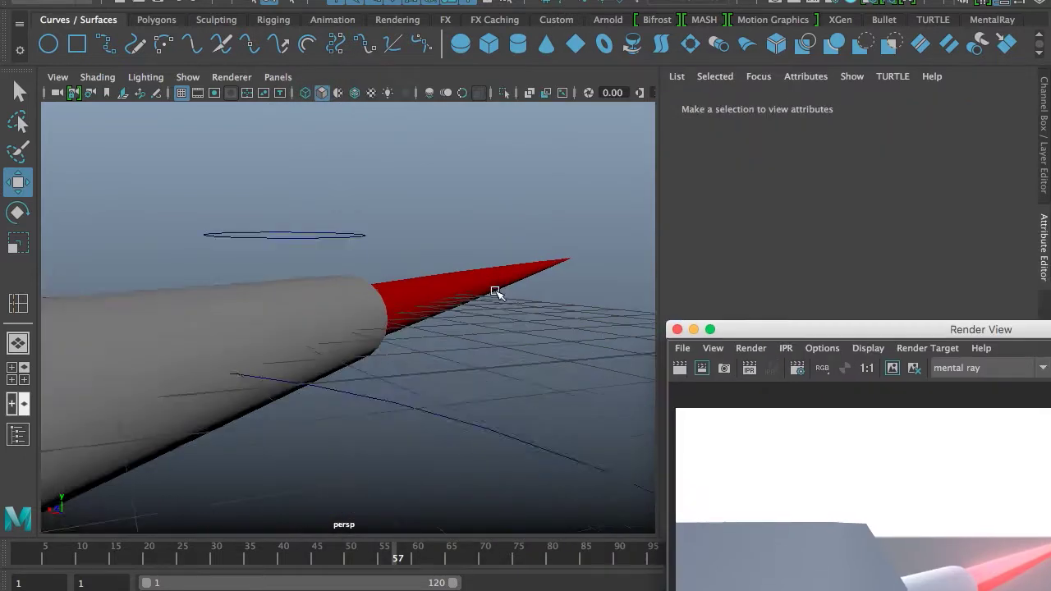
alt+drag(495, 290, 455, 301)
click(455, 301)
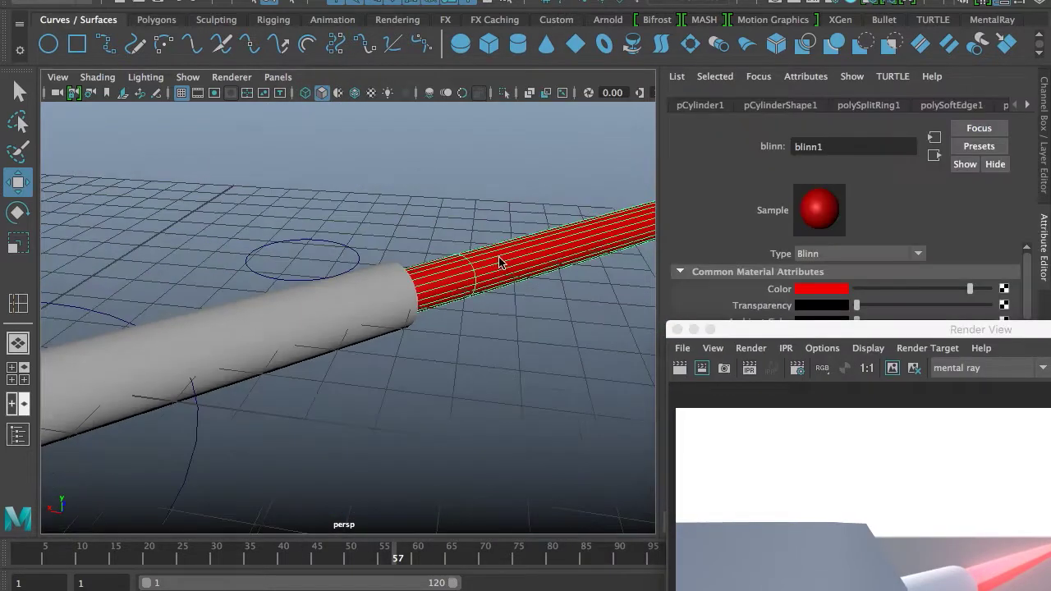
Examine the red beam cylinder up close and from several angles where it leaves the cannon barrel
scroll(380, 305, up, 10)
click(362, 196)
alt+drag(364, 197, 443, 226)
alt+middle_drag(444, 226, 438, 297)
alt+drag(438, 296, 451, 387)
click(339, 391)
scroll(436, 318, up, 10)
scroll(436, 319, down, 4)
alt+drag(436, 319, 390, 365)
scroll(396, 327, down, 10)
scroll(390, 366, down, 4)
alt+middle_drag(390, 366, 361, 347)
alt+drag(362, 347, 471, 369)
click(408, 391)
click(489, 378)
scroll(479, 377, up, 5)
scroll(466, 379, down, 4)
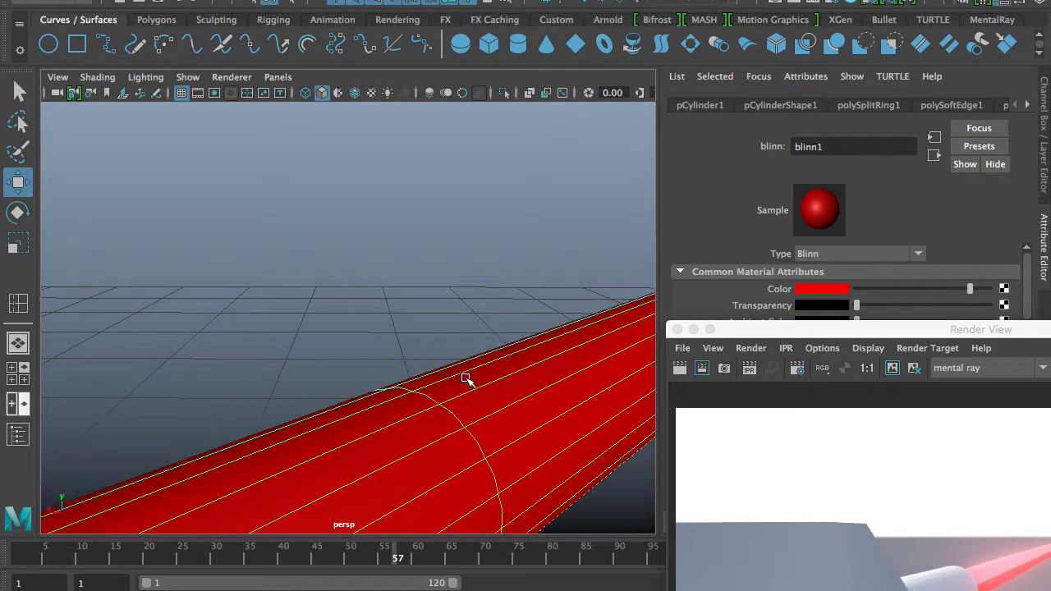
alt+middle_drag(465, 379, 403, 307)
click(383, 274)
click(419, 341)
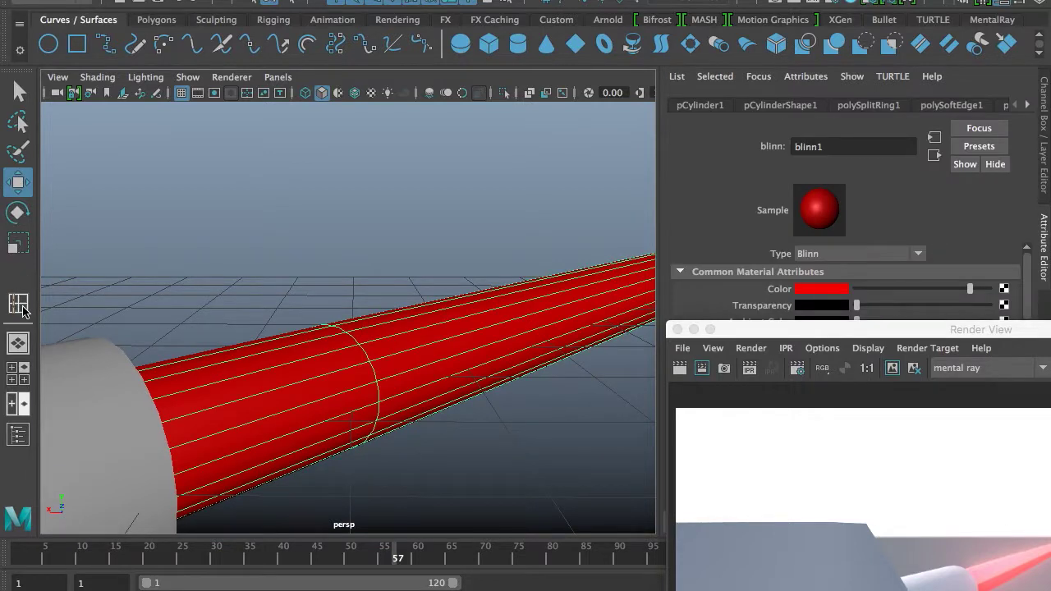
drag(713, 338, 703, 345)
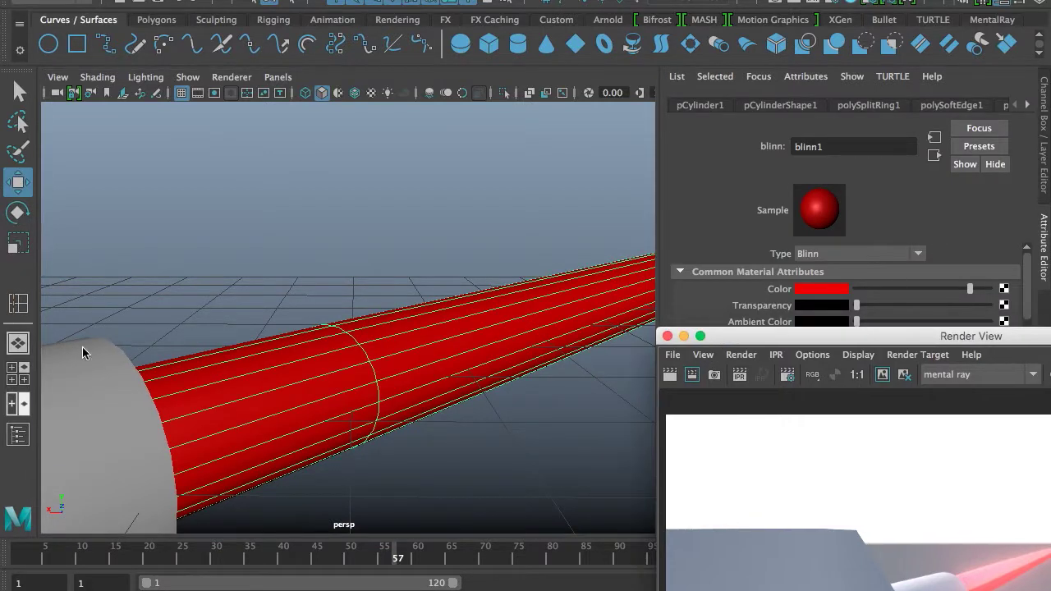
Deselect the beam cylinder and frame the turret, barrel and red beam together in the perspective view
scroll(390, 323, down, 8)
scroll(393, 322, up, 4)
alt+middle_drag(401, 298, 416, 344)
scroll(331, 298, down, 4)
click(331, 298)
scroll(390, 328, down, 3)
alt+drag(389, 328, 420, 328)
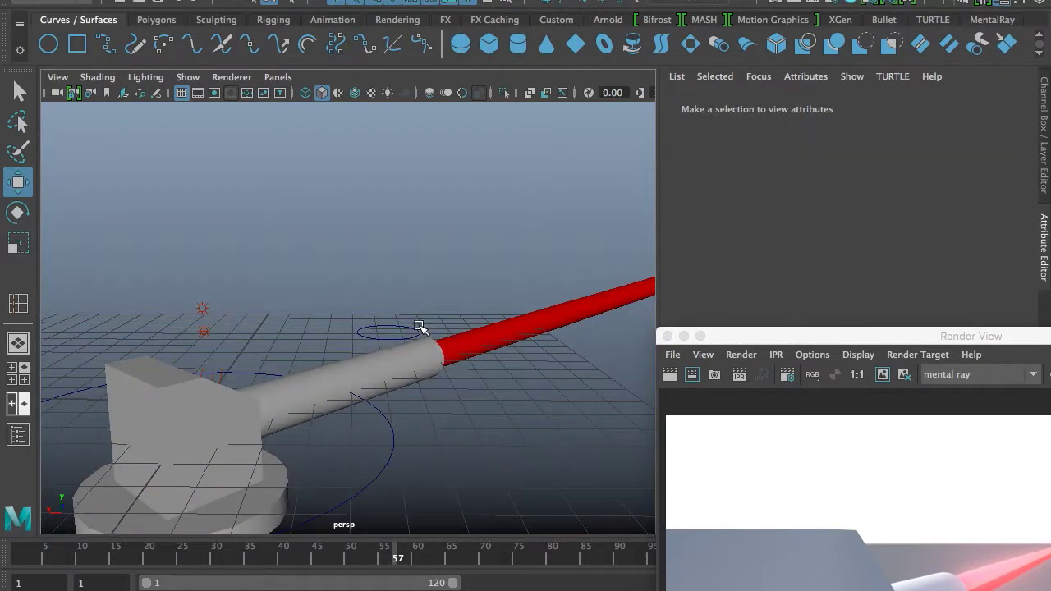
Bring the frame 57 render back over the viewport and examine the beam's red glow in full
drag(815, 338, 470, 148)
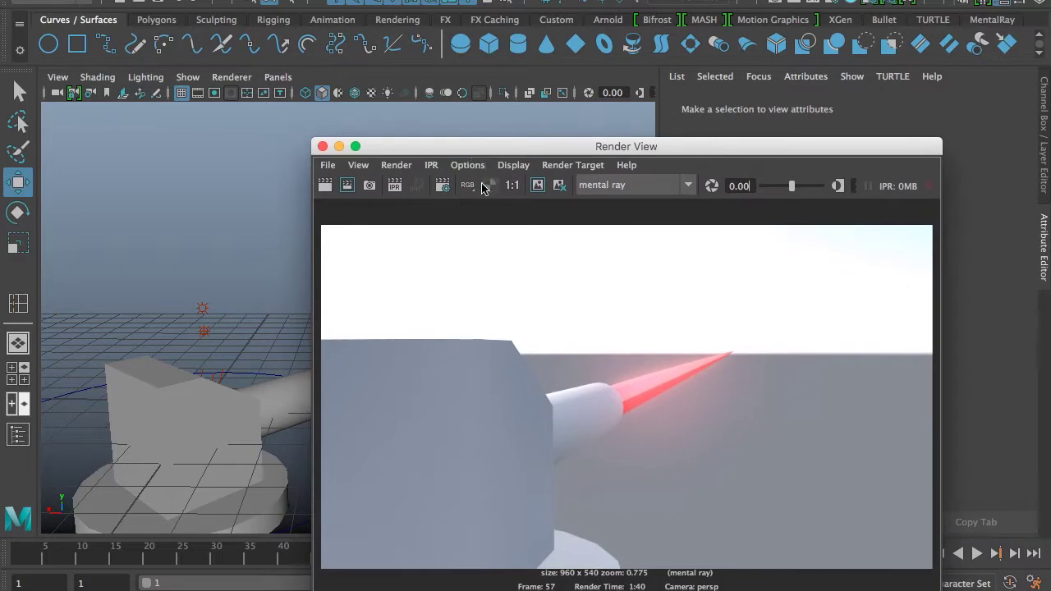
drag(404, 149, 434, 110)
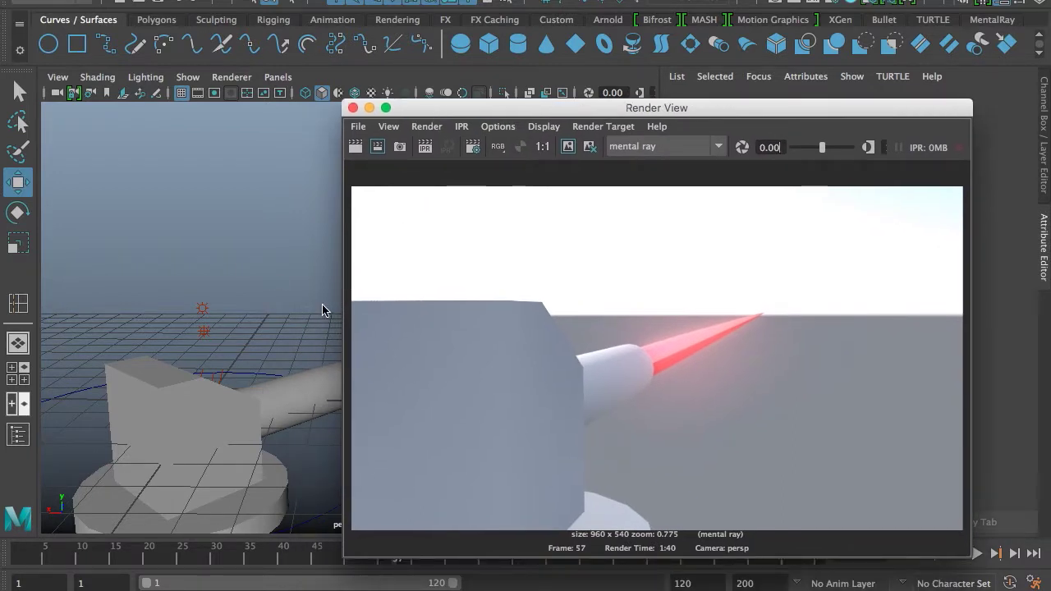
drag(527, 108, 540, 92)
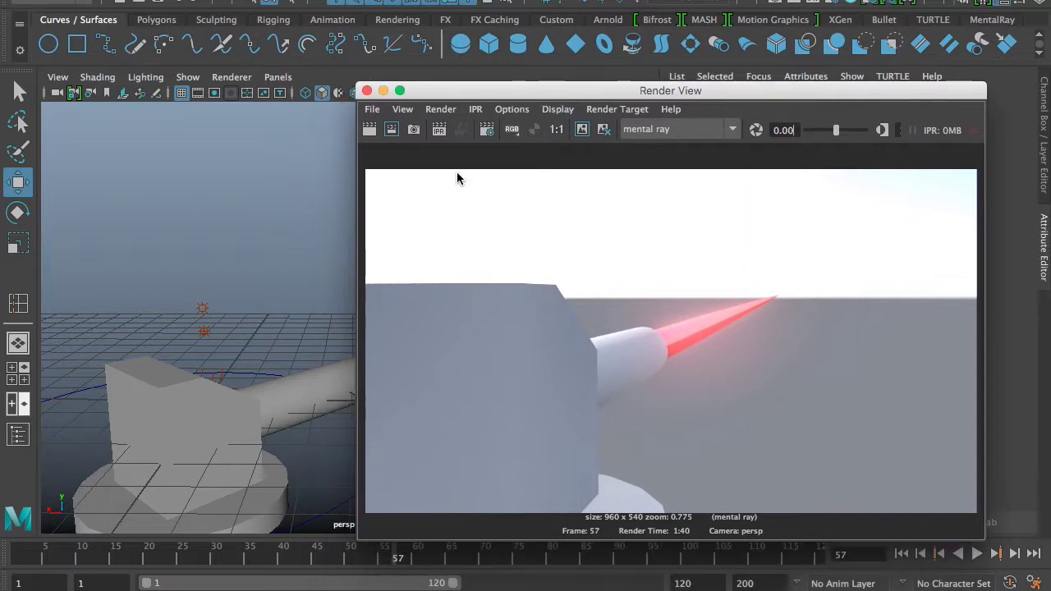
click(438, 107)
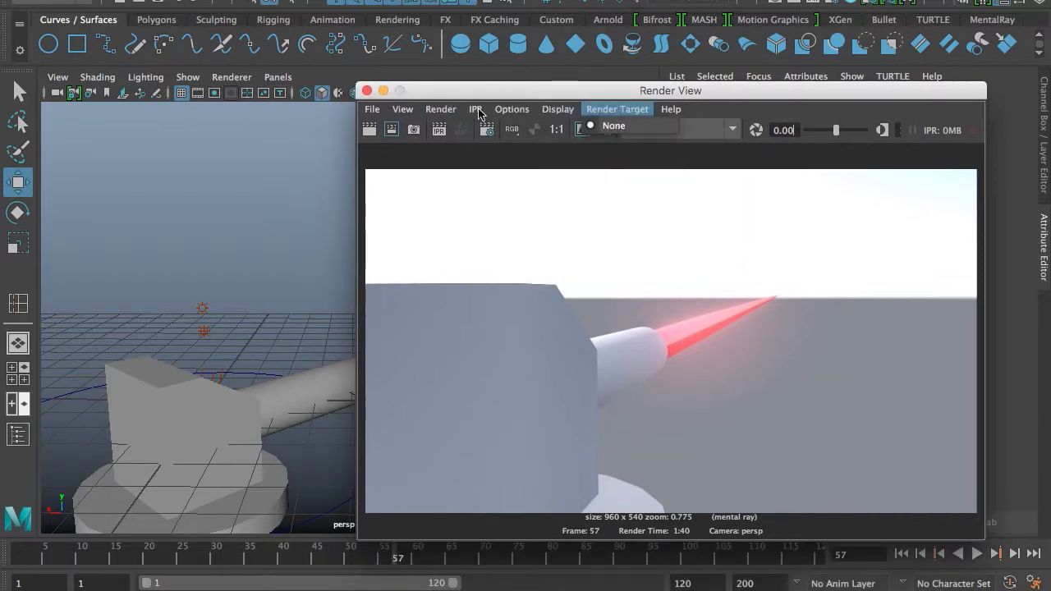
click(419, 225)
drag(417, 93, 433, 72)
click(475, 298)
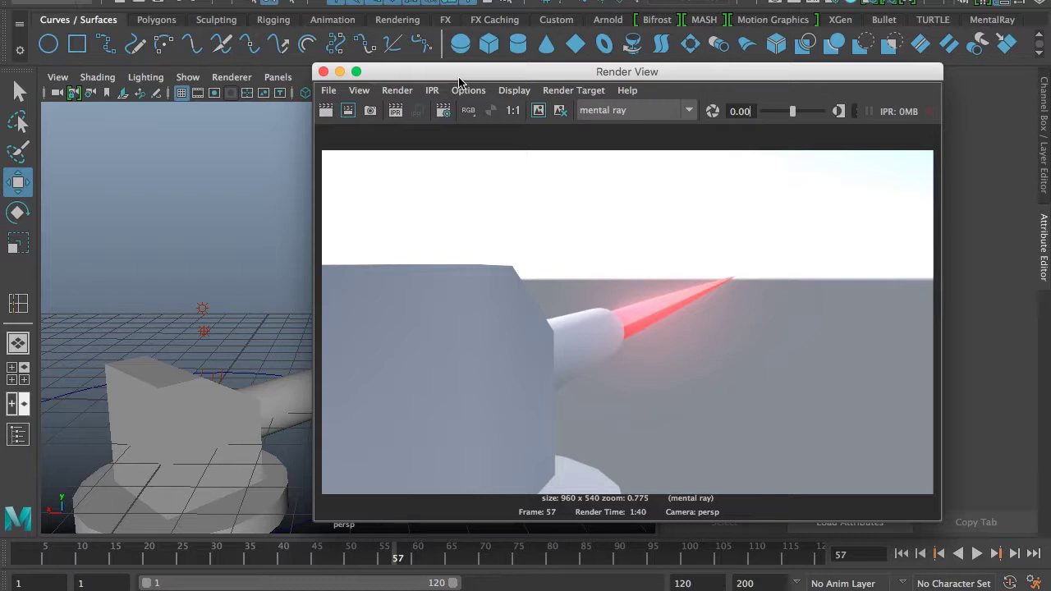
Lower the exposure of the frame 57 render to -0.77 in the Render View
drag(459, 78, 435, 66)
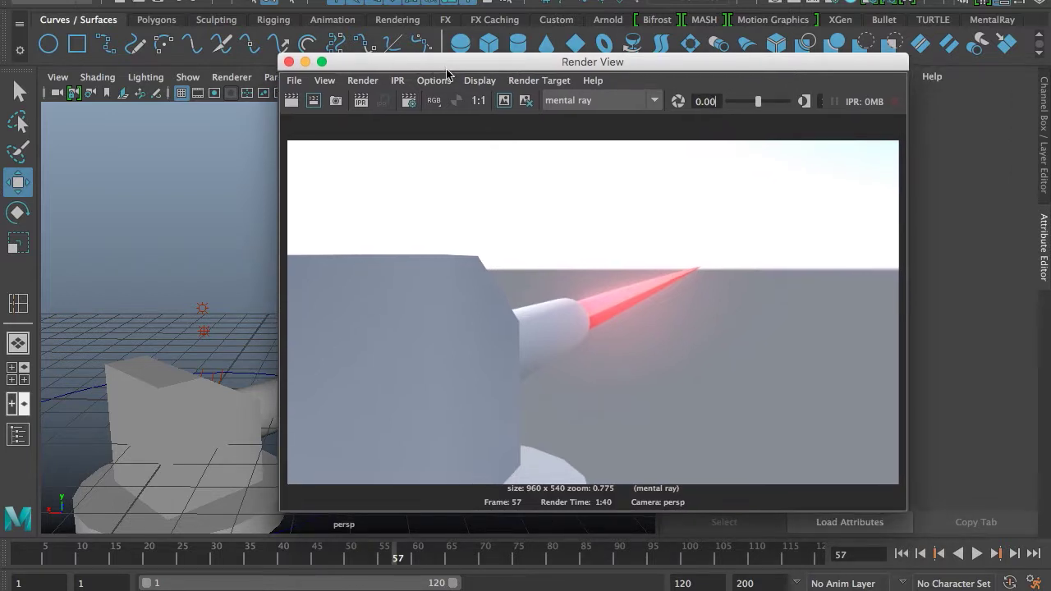
mouse_move(757, 105)
mouse_down()
mouse_move(731, 110)
mouse_move(746, 103)
mouse_up()
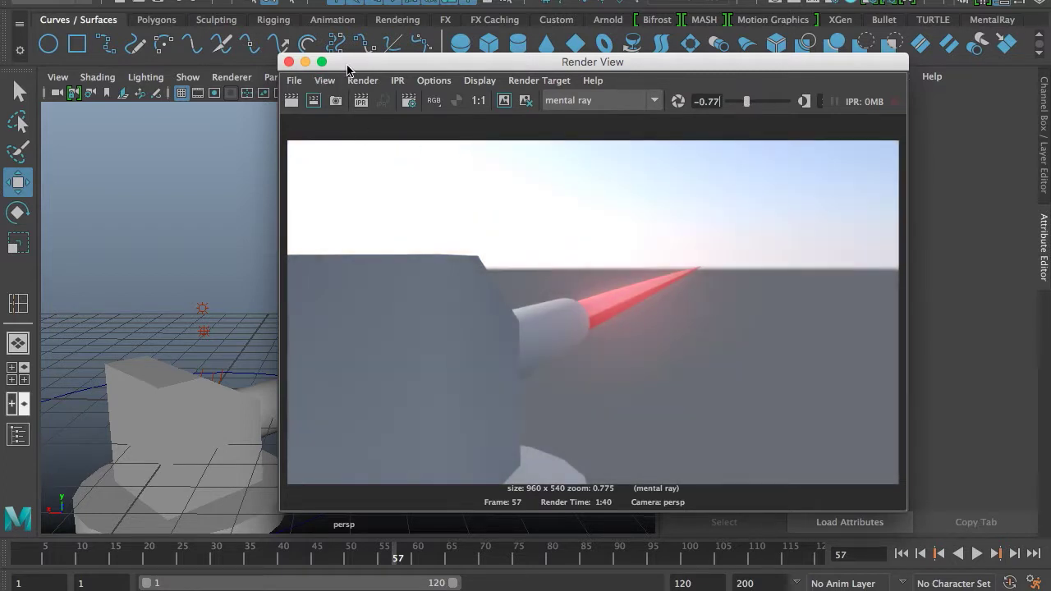
drag(345, 70, 359, 65)
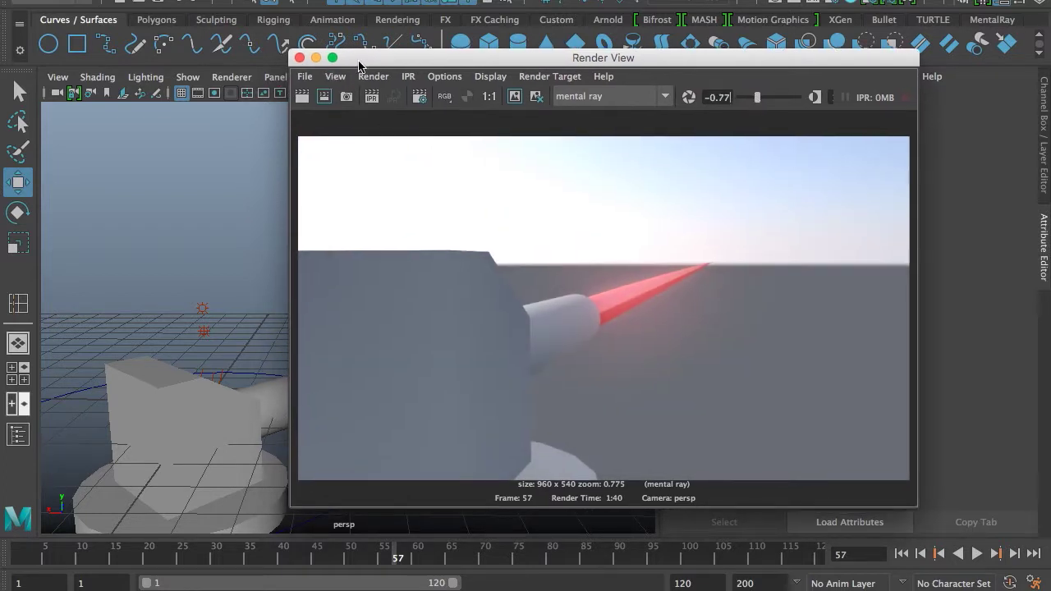